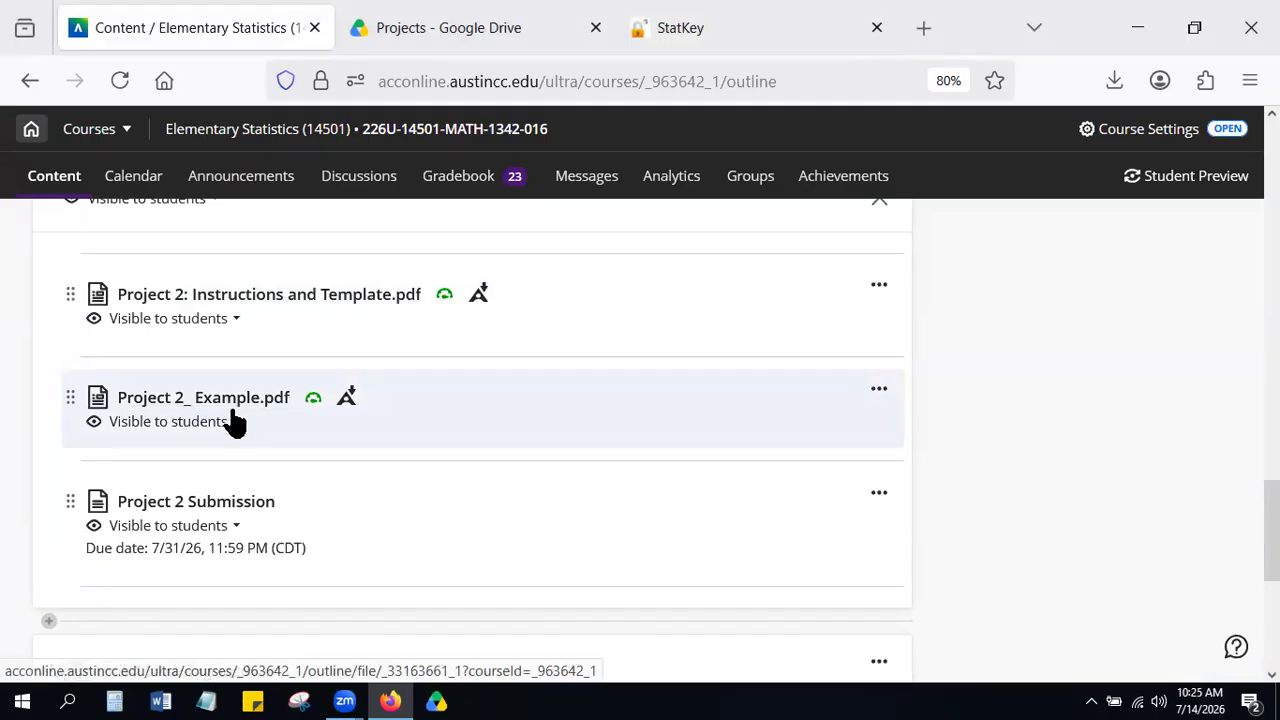
Review Project 2_ Example.pdf from the course content, examining its confidence interval and hypothesis test sections with their StatKey plots.
{"action": "left_click", "coordinate": [237, 405]}
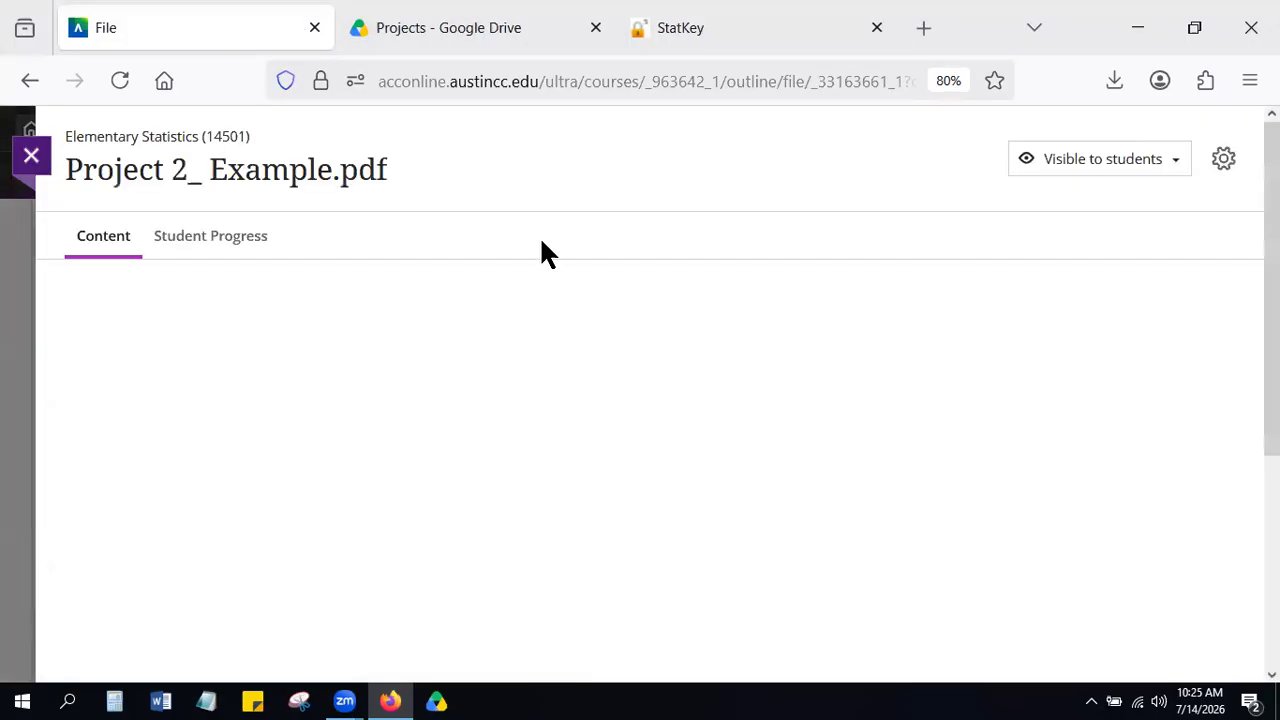
{"action": "scroll", "coordinate": [645, 225], "scroll_direction": "down", "scroll_amount": 2}
{"action": "left_click", "coordinate": [641, 233]}
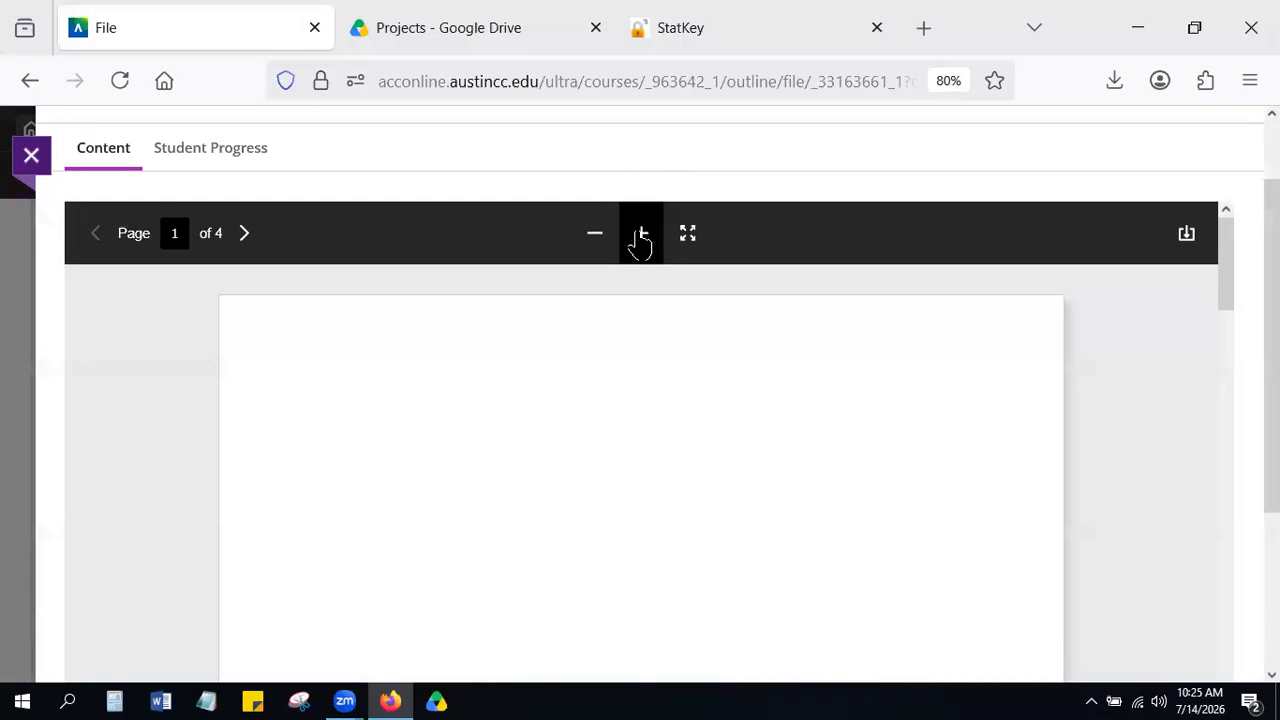
{"action": "scroll", "coordinate": [666, 408], "scroll_direction": "down", "scroll_amount": 5}
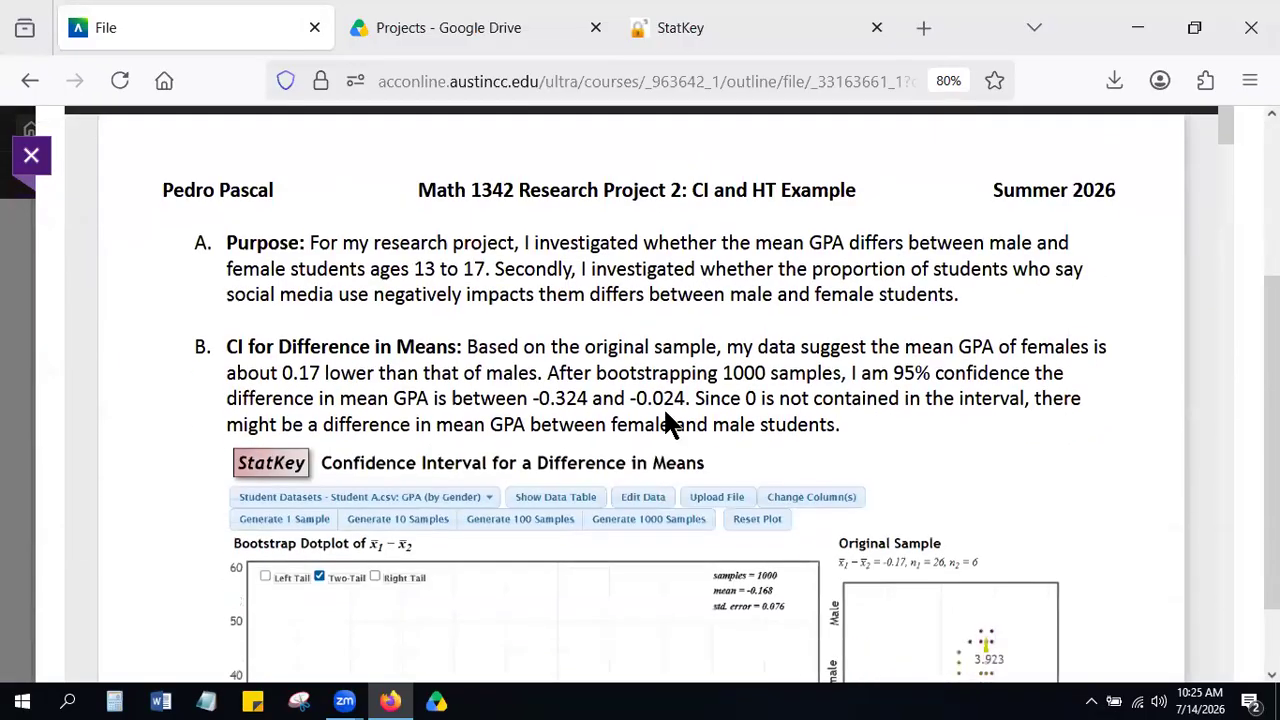
{"action": "scroll", "coordinate": [826, 483], "scroll_direction": "down", "scroll_amount": 5}
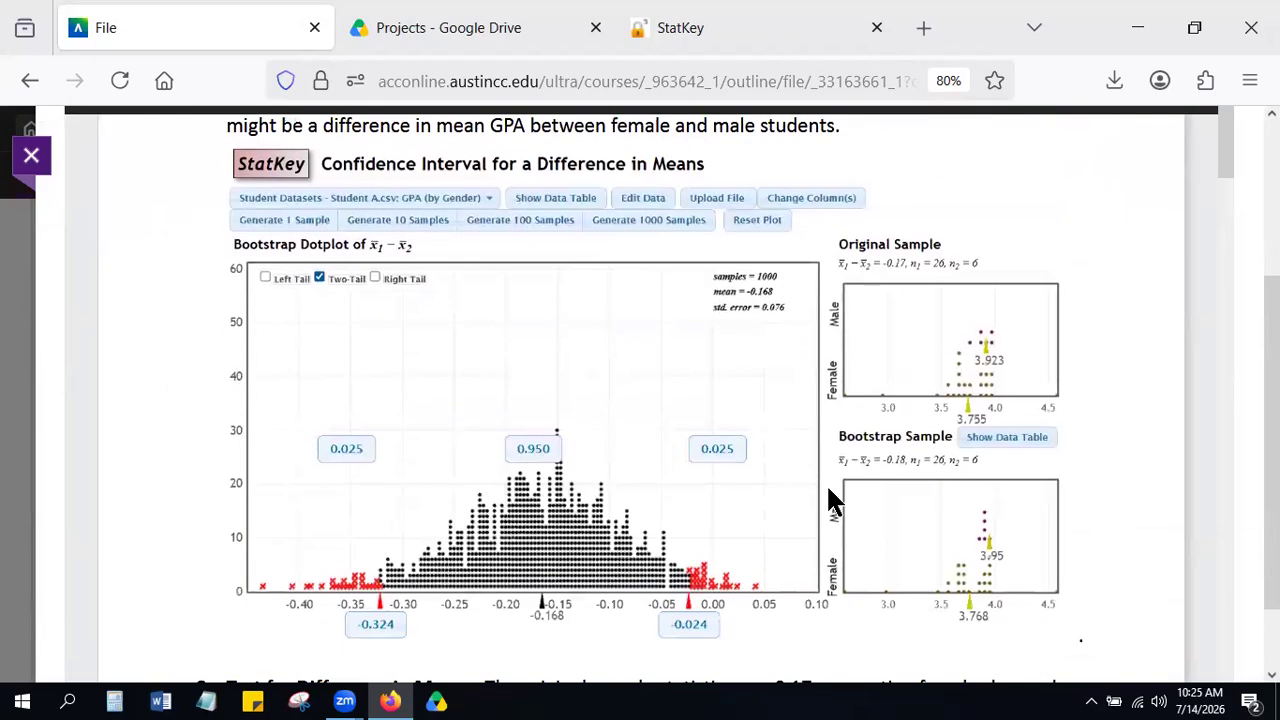
{"action": "scroll", "coordinate": [829, 490], "scroll_direction": "down", "scroll_amount": 8}
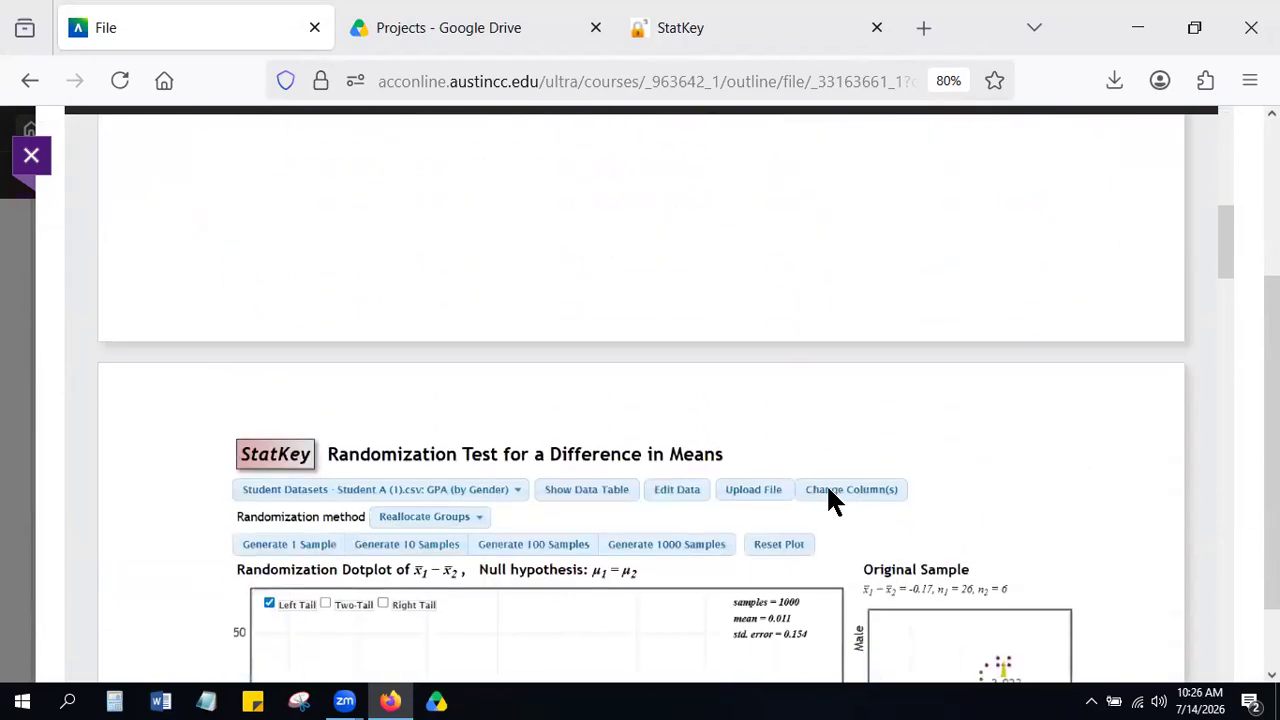
{"action": "scroll", "coordinate": [828, 490], "scroll_direction": "down", "scroll_amount": 10}
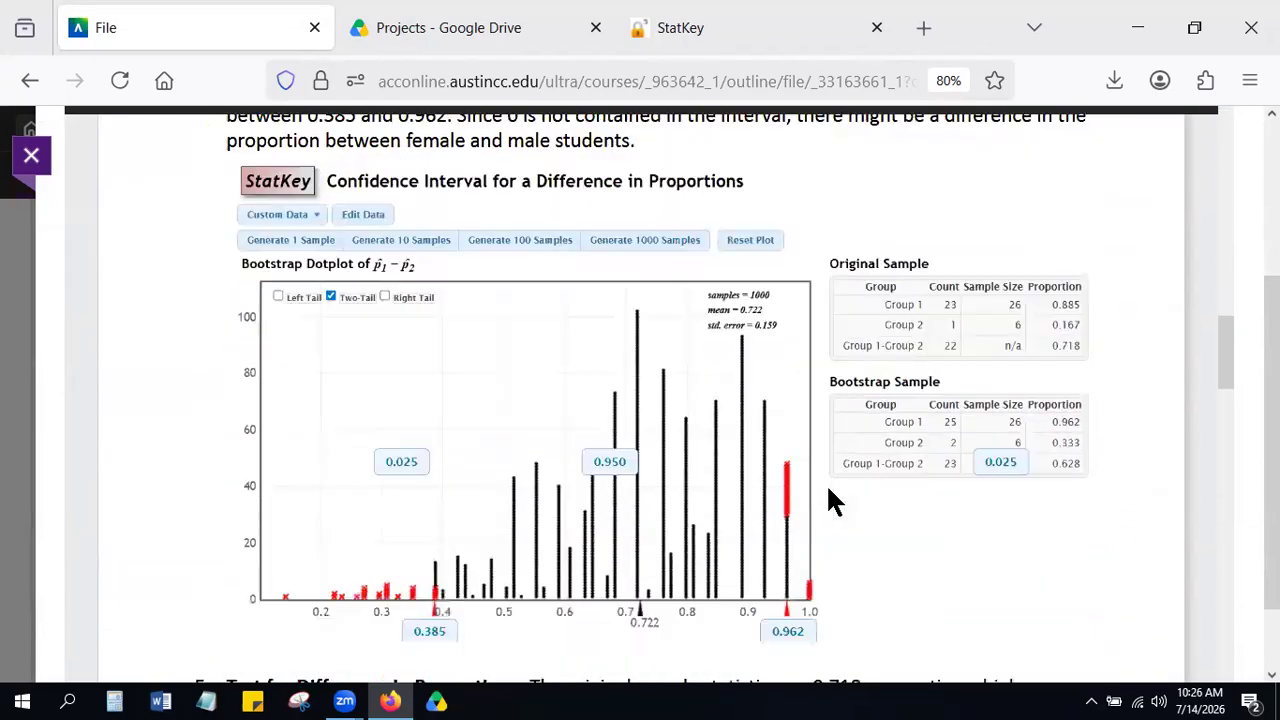
{"action": "scroll", "coordinate": [829, 500], "scroll_direction": "down", "scroll_amount": 10}
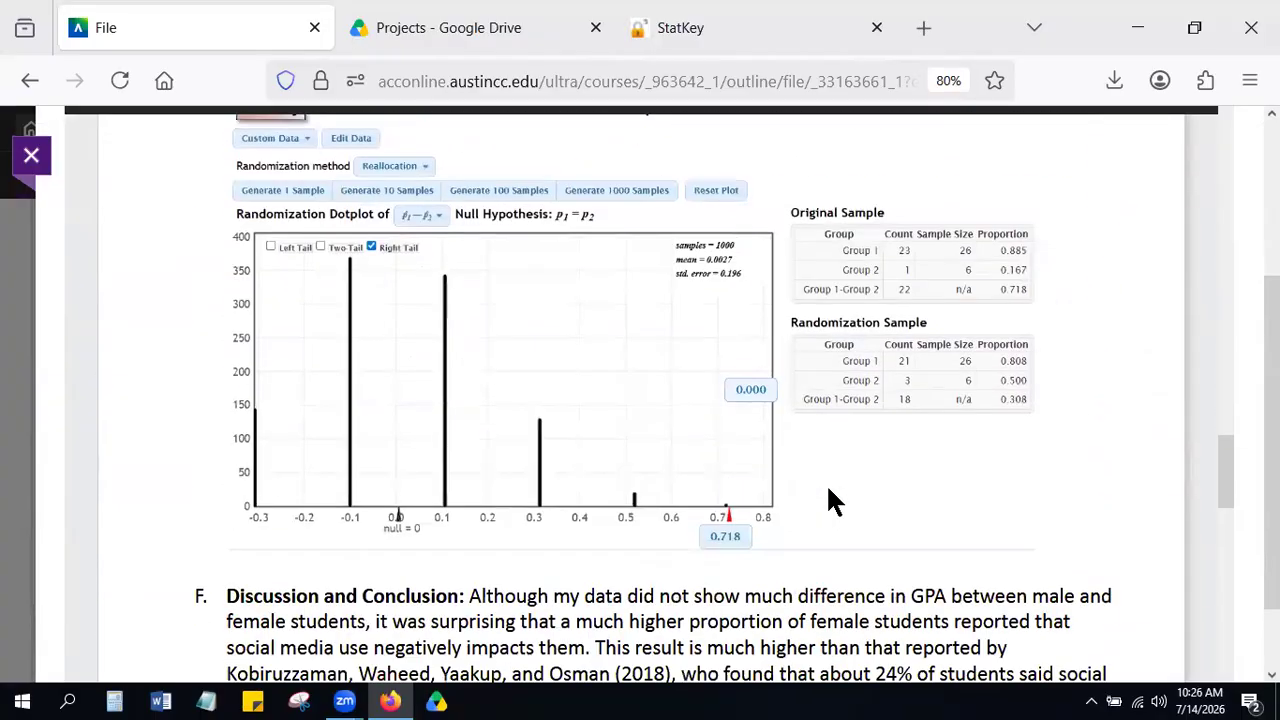
{"action": "scroll", "coordinate": [551, 310], "scroll_direction": "up", "scroll_amount": 4}
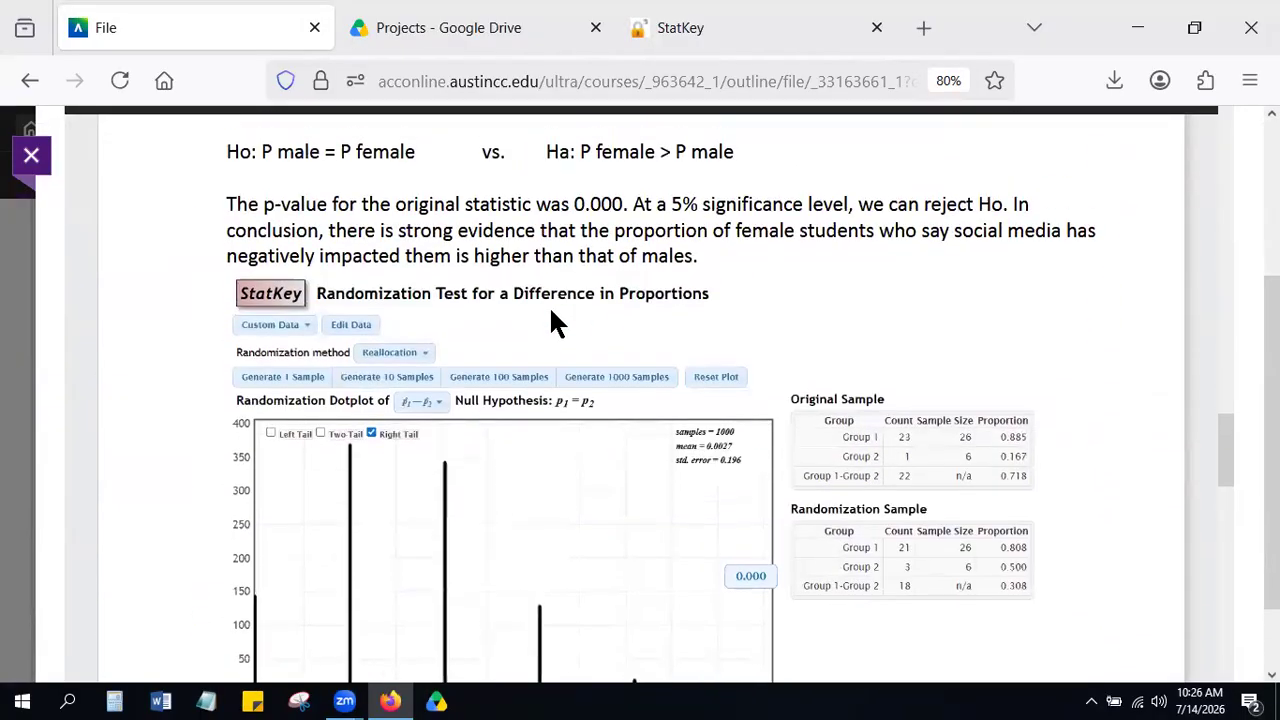
{"action": "left_click", "coordinate": [30, 158]}
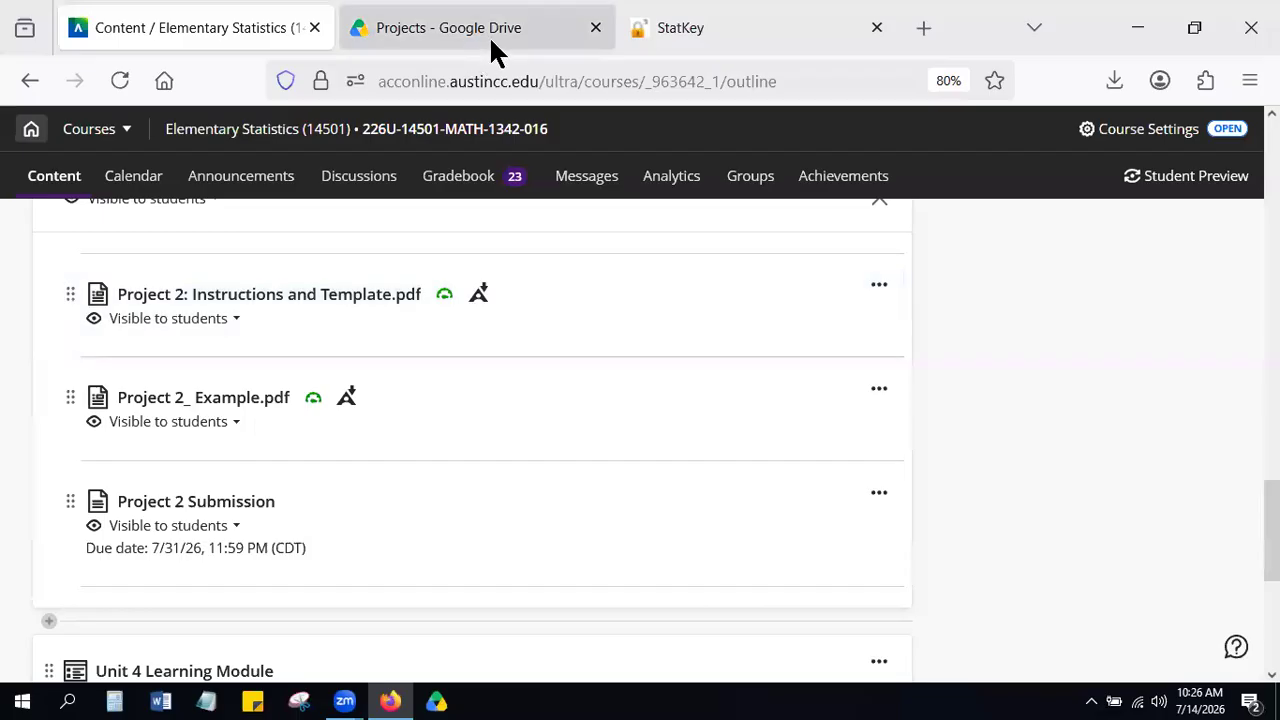
Switch to Google Drive and open the Student Datasets spreadsheet from the Project 1: Descriptive Statistics folder.
{"action": "left_click", "coordinate": [689, 25]}
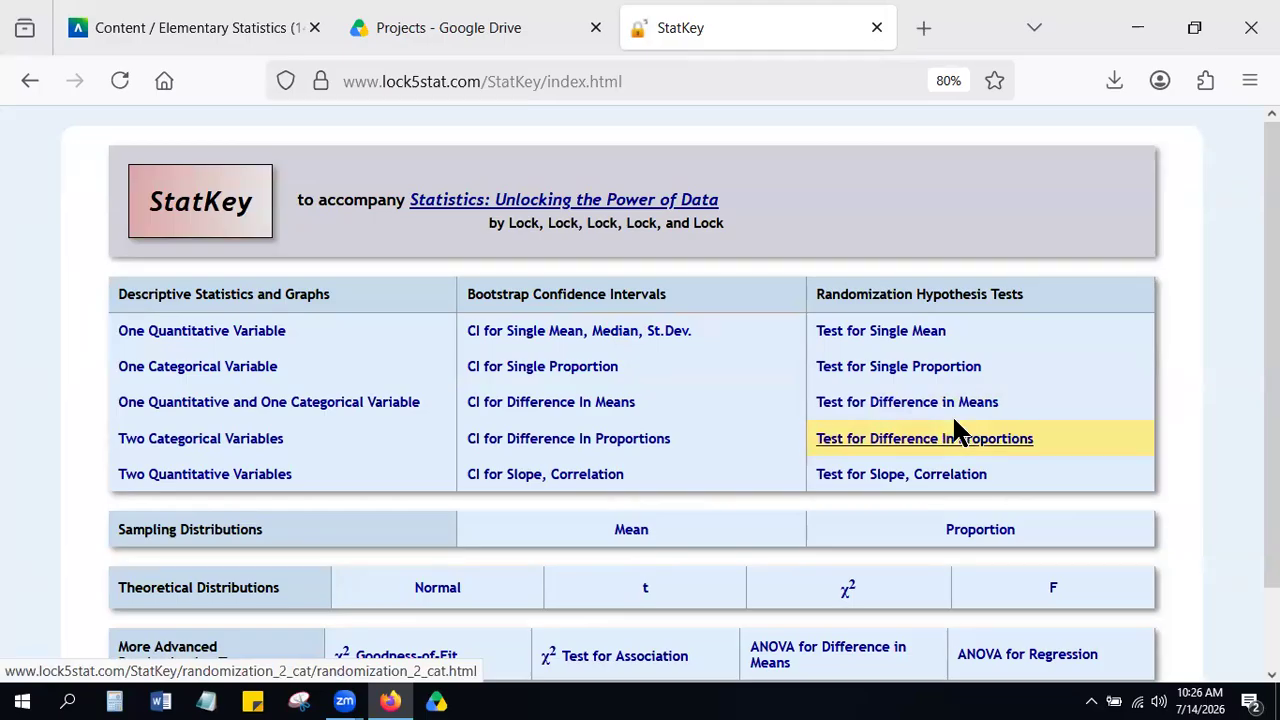
{"action": "left_click", "coordinate": [473, 24]}
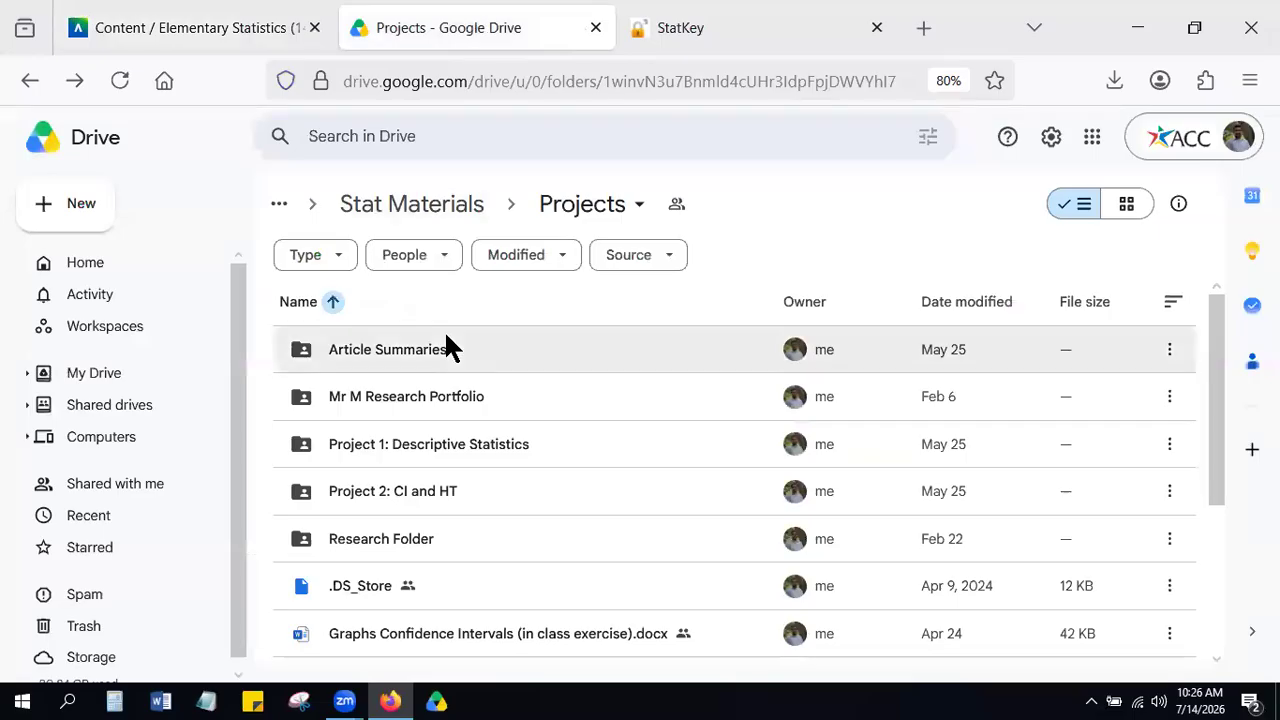
{"action": "scroll", "coordinate": [524, 363], "scroll_direction": "down", "scroll_amount": 1}
{"action": "scroll", "coordinate": [520, 365], "scroll_direction": "up", "scroll_amount": 1}
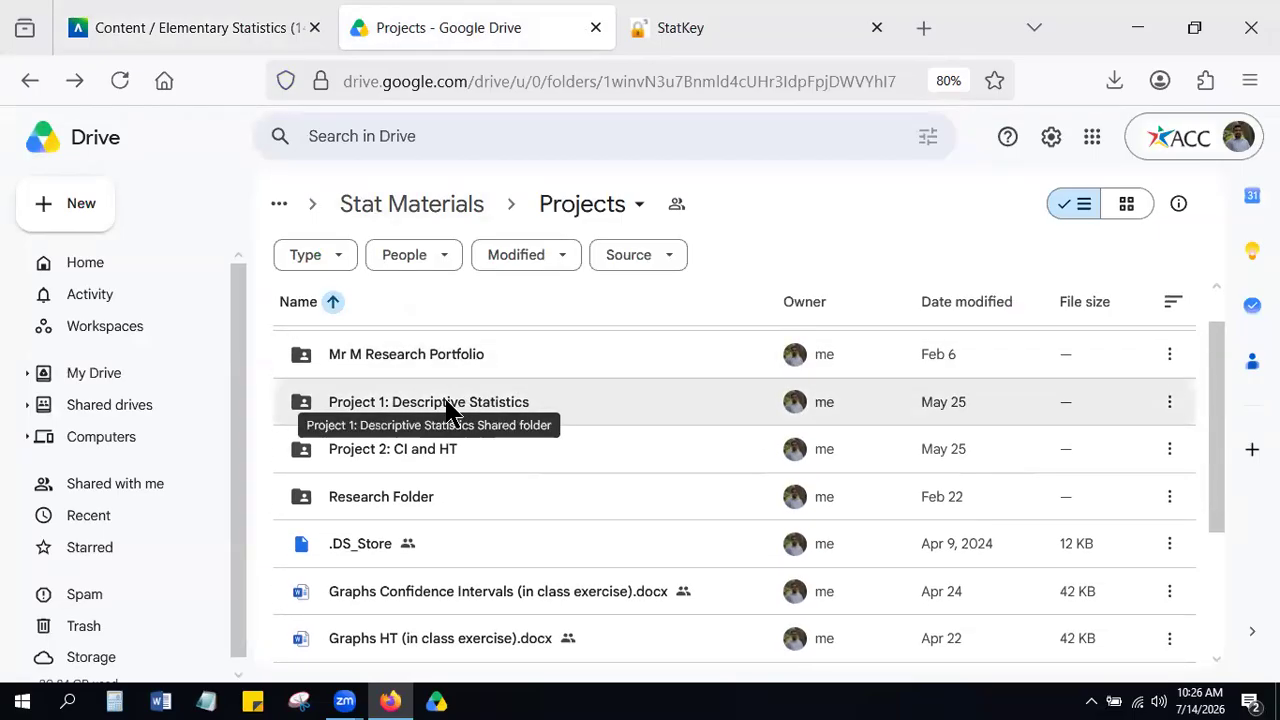
{"action": "double_click", "coordinate": [447, 404]}
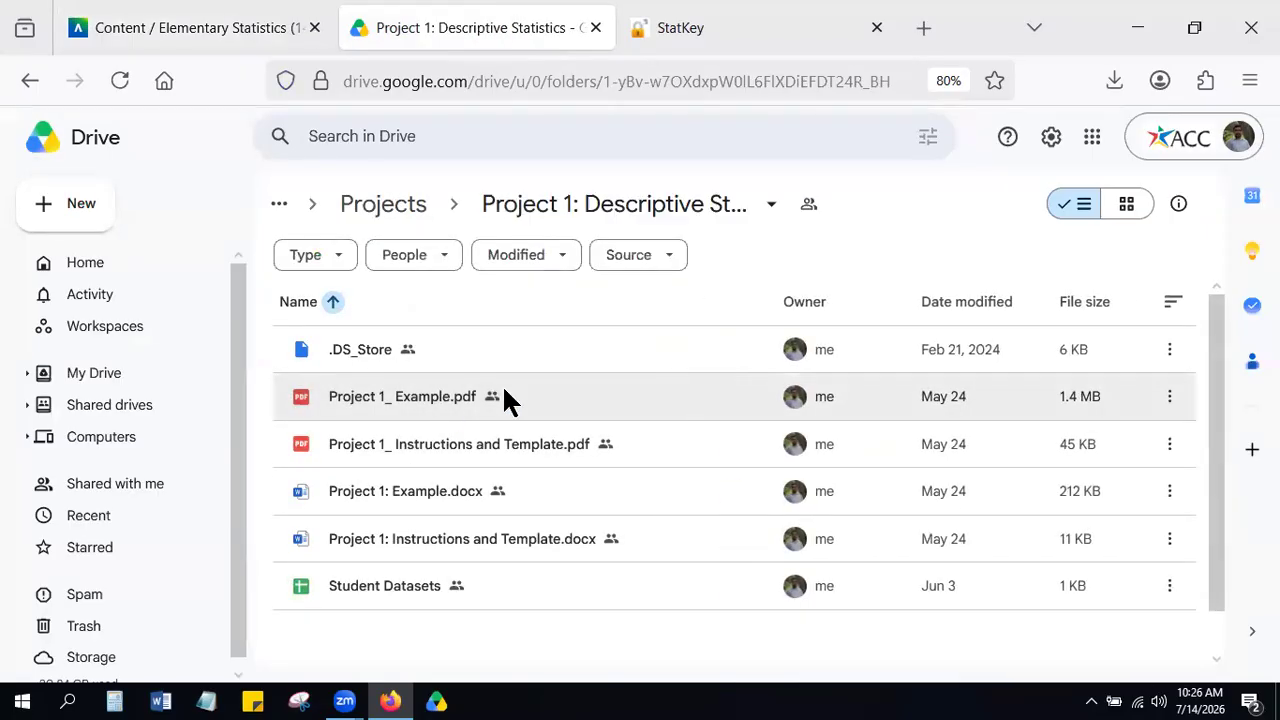
{"action": "scroll", "coordinate": [507, 393], "scroll_direction": "down", "scroll_amount": 1}
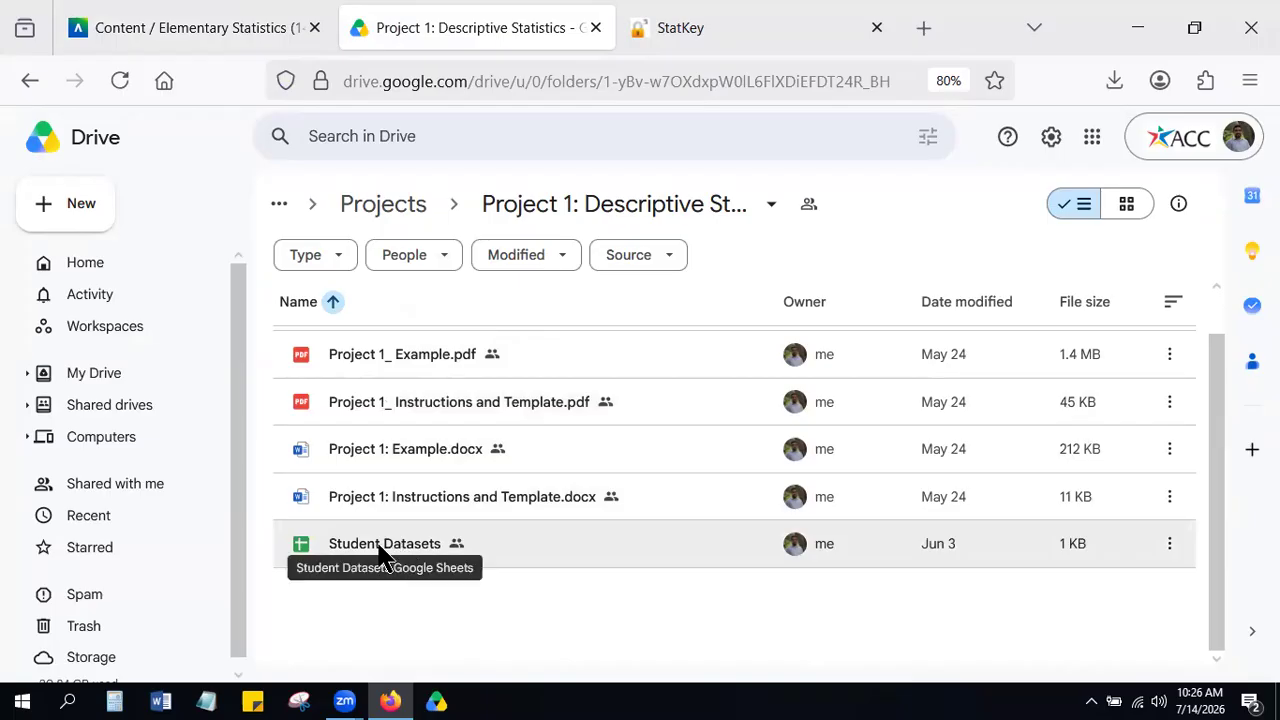
{"action": "double_click", "coordinate": [383, 548]}
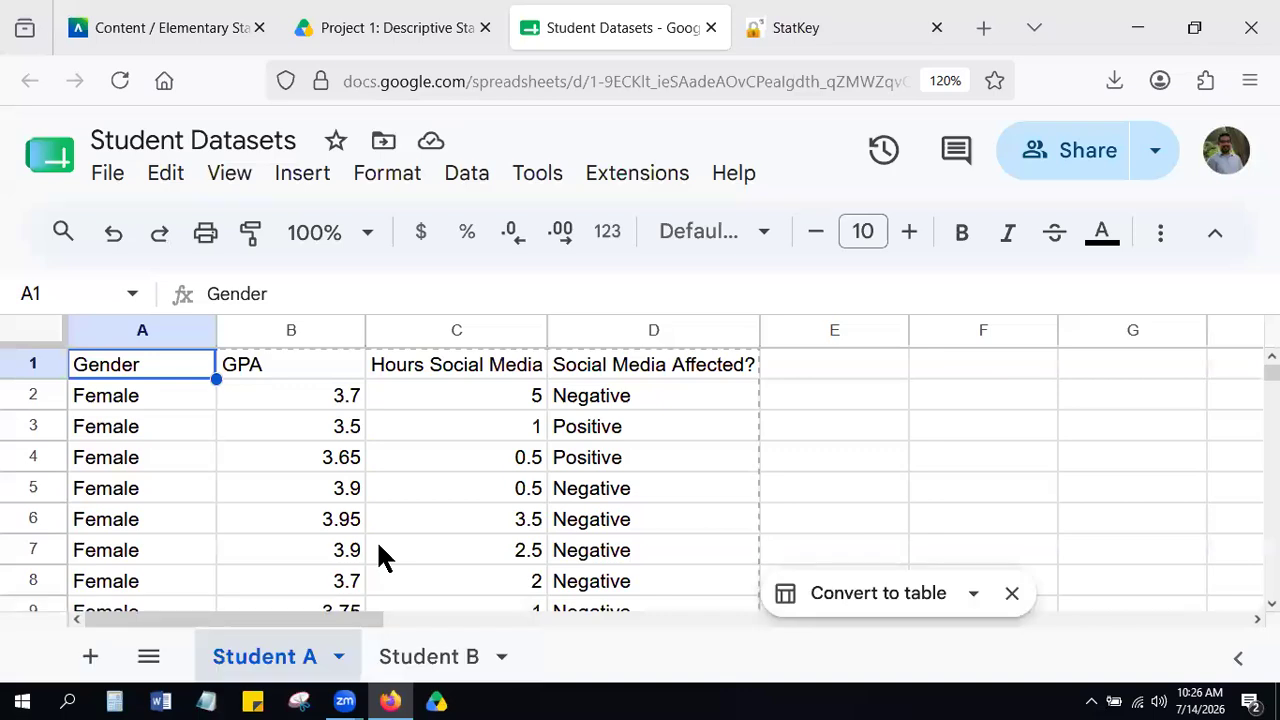
Look through the rows of the Student A dataset and return to the Gender heading.
{"action": "key", "text": "Down"}
{"action": "key", "text": "Down"}
{"action": "key", "text": "Up"}
{"action": "key", "text": "Up"}
{"action": "key", "text": "Down"}
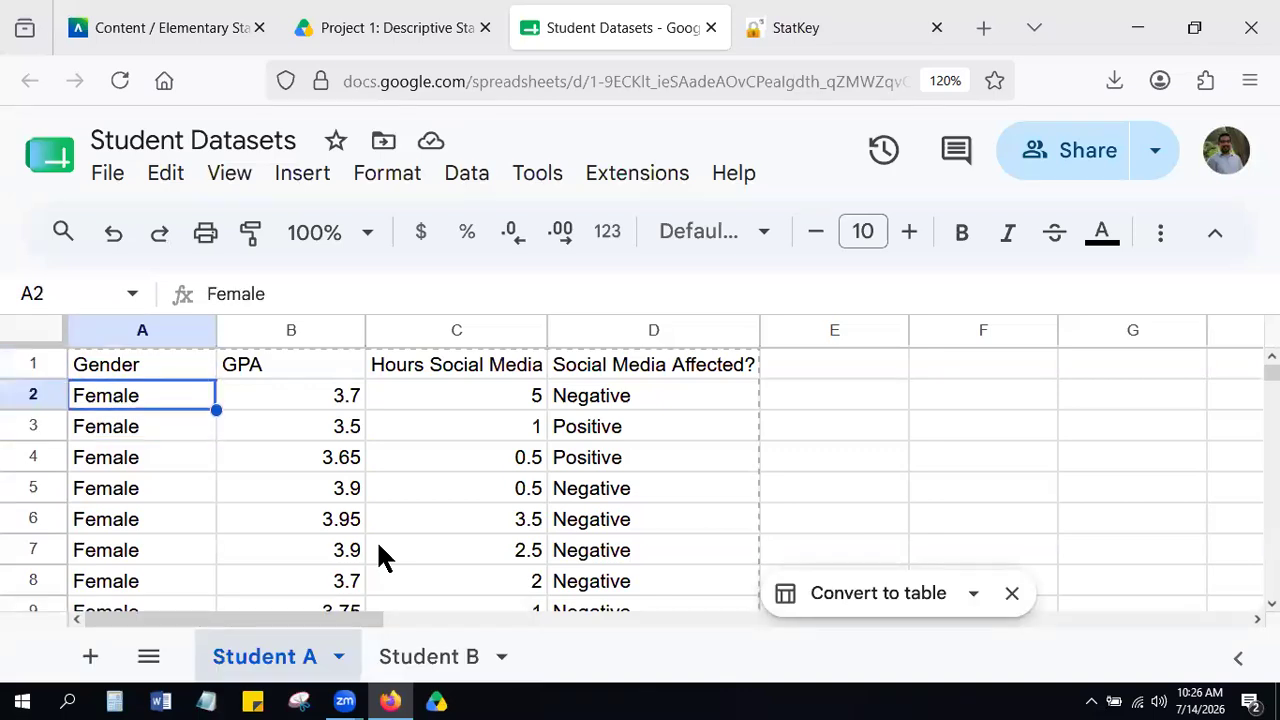
{"action": "key", "text": "Down"}
{"action": "key", "text": "Down"}
{"action": "key", "text": "Down"}
{"action": "key", "text": "Down"}
{"action": "key", "text": "Down"}
{"action": "key", "text": "Down"}
{"action": "key", "text": "Down"}
{"action": "key", "text": "Down"}
{"action": "key", "text": "Down"}
{"action": "key", "text": "Down"}
{"action": "key", "text": "Down"}
{"action": "key", "text": "Down"}
{"action": "key", "text": "Down"}
{"action": "key", "text": "Down"}
{"action": "key", "text": "Down"}
{"action": "key", "text": "Down"}
{"action": "key", "text": "Down"}
{"action": "key", "text": "Down"}
{"action": "key", "text": "Down"}
{"action": "key", "text": "Down"}
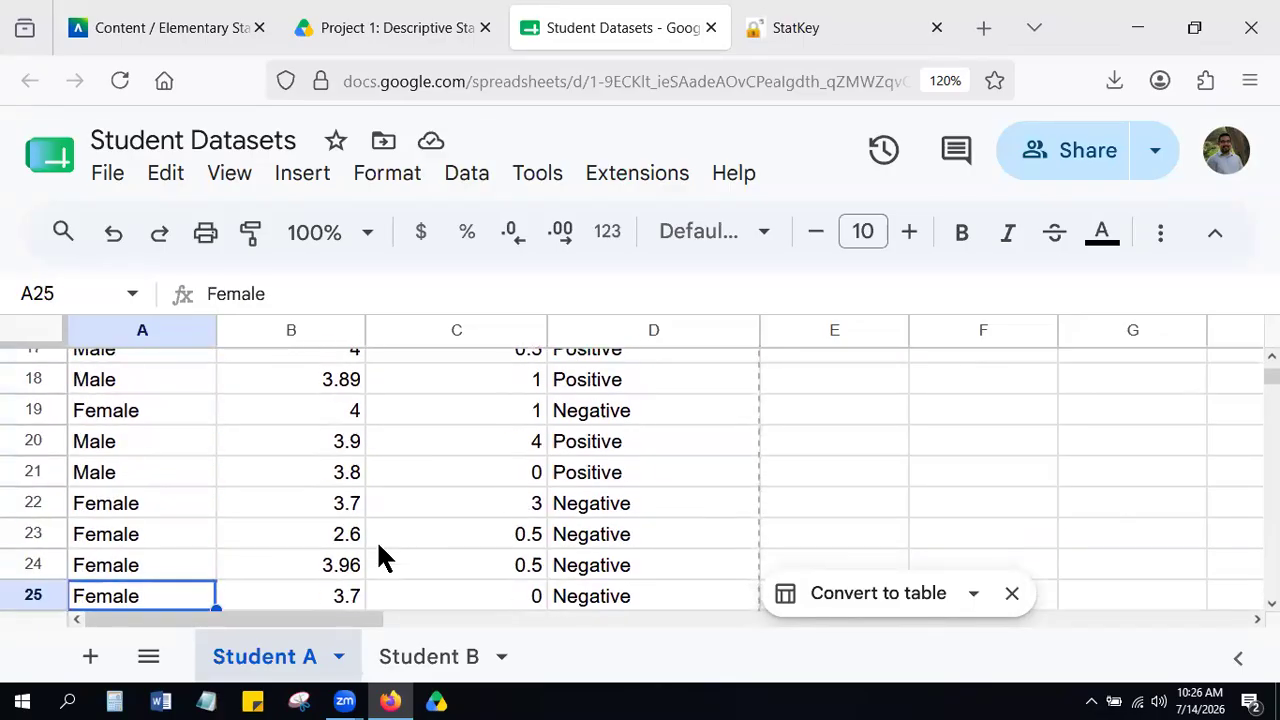
{"action": "key", "text": "Up"}
{"action": "key", "text": "Up"}
{"action": "key", "text": "Up"}
{"action": "key", "text": "Up"}
{"action": "key", "text": "Up"}
{"action": "key", "text": "Up"}
{"action": "key", "text": "Up"}
{"action": "key", "text": "Up"}
{"action": "key", "text": "Up"}
{"action": "key", "text": "Up"}
{"action": "key", "text": "Up"}
{"action": "key", "text": "Up"}
{"action": "key", "text": "Up"}
{"action": "key", "text": "Up"}
{"action": "key", "text": "Up"}
{"action": "key", "text": "Up"}
{"action": "key", "text": "Up"}
{"action": "key", "text": "Up"}
{"action": "key", "text": "Up"}
{"action": "key", "text": "Up"}
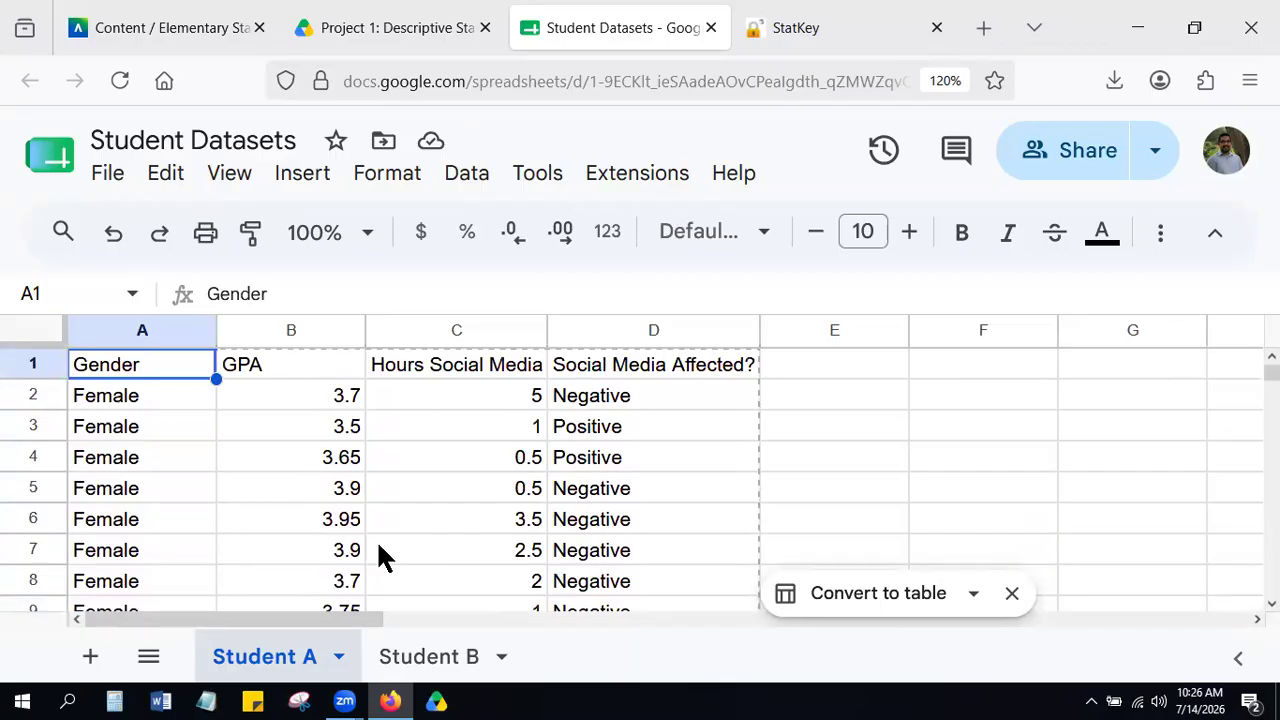
Examine the Student A column headings to identify the GPA, Hours Social Media and Social Media Affected? variables.
{"action": "key", "text": "Right"}
{"action": "key", "text": "Right"}
{"action": "key", "text": "Right"}
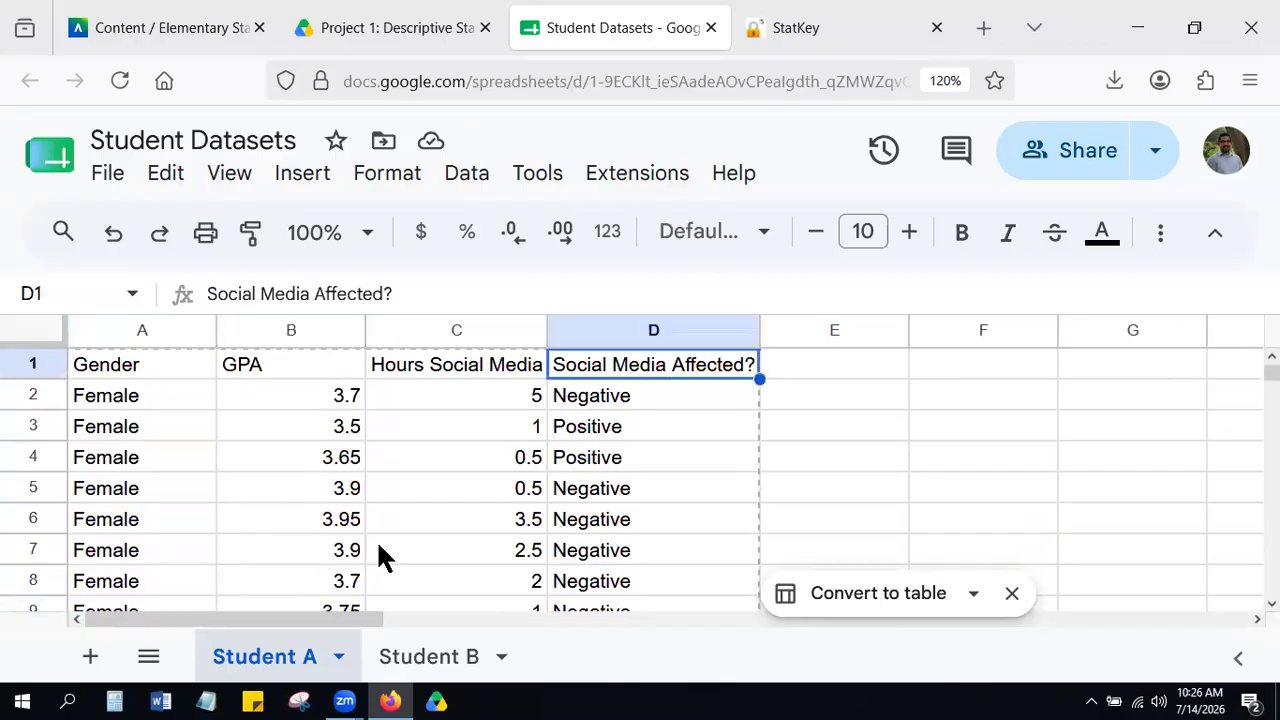
{"action": "key", "text": "Left"}
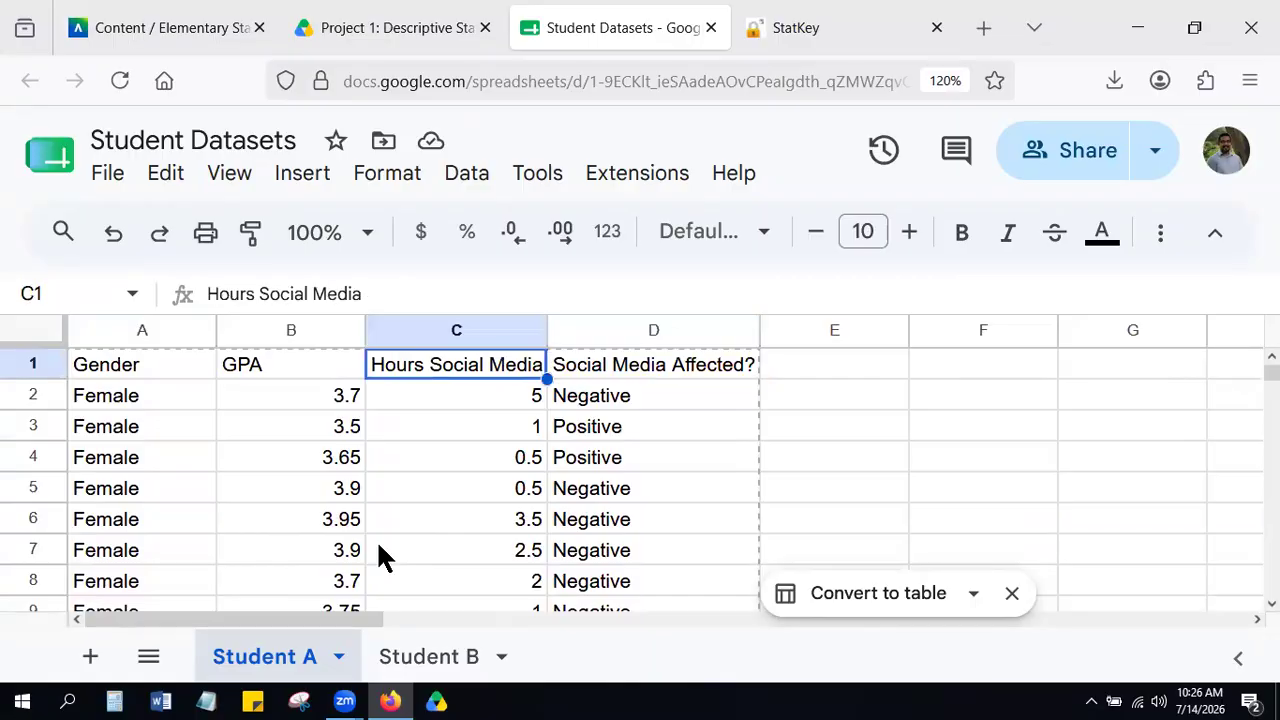
{"action": "key", "text": "Left"}
{"action": "key", "text": "Right"}
{"action": "key", "text": "Right"}
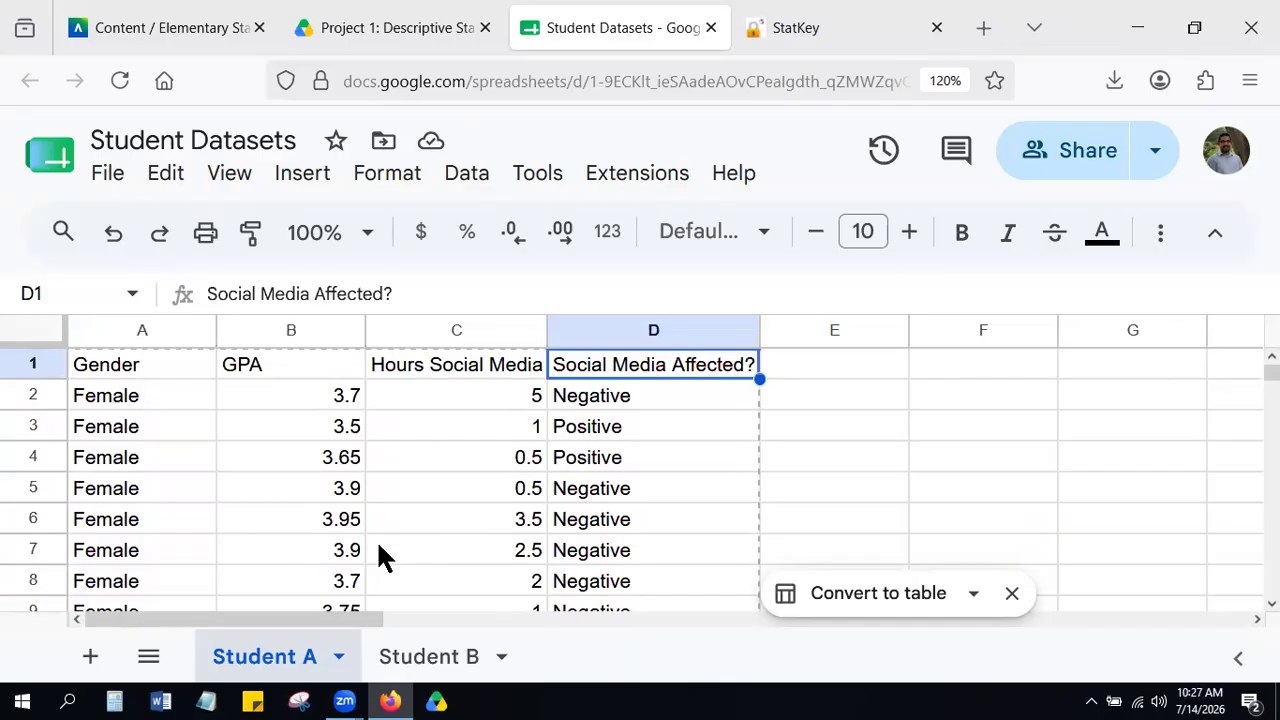
{"action": "key", "text": "Left"}
{"action": "key", "text": "Left"}
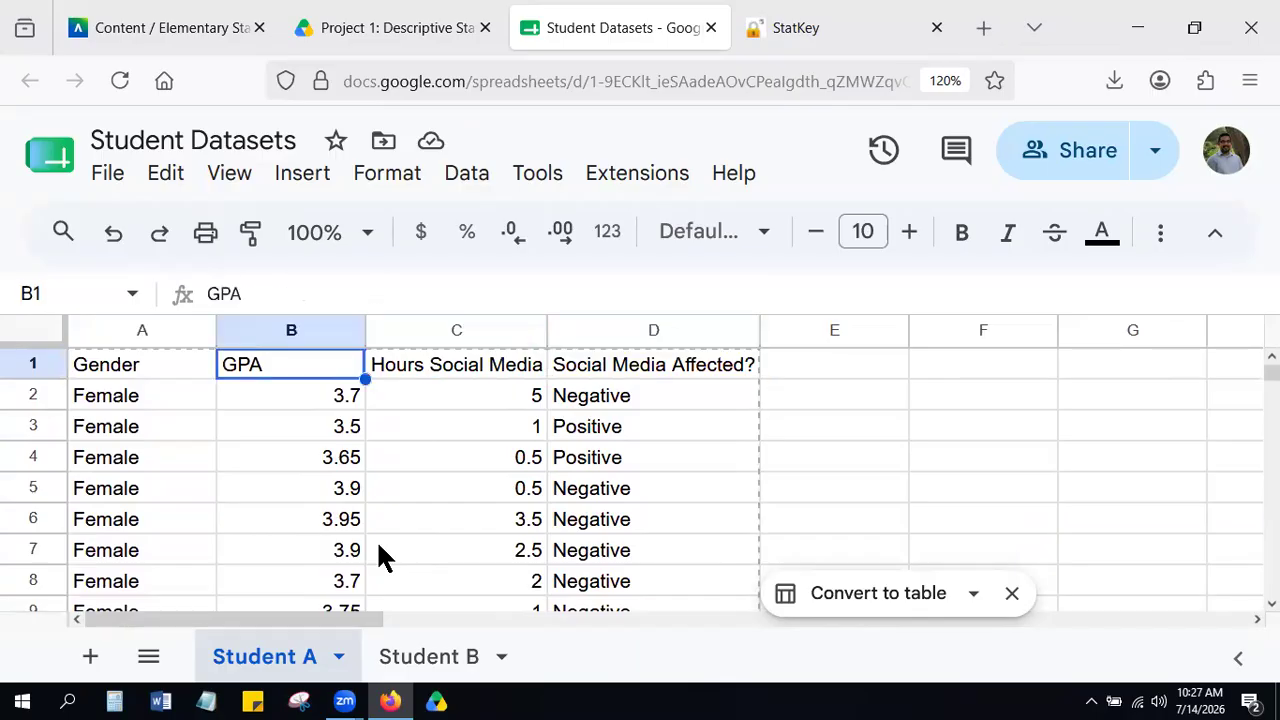
Download the Student A sheet as a Comma Separated Values (.csv) file.
{"action": "left_click", "coordinate": [108, 176]}
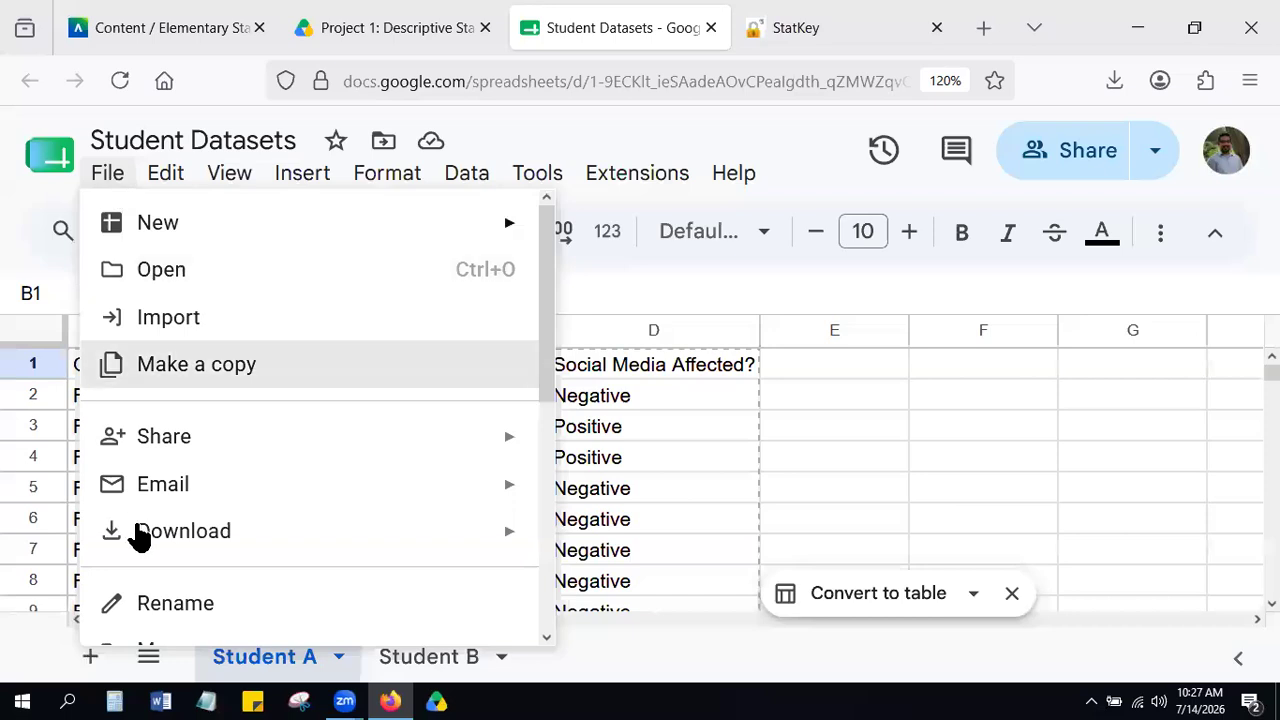
{"action": "mouse_move", "coordinate": [183, 543]}
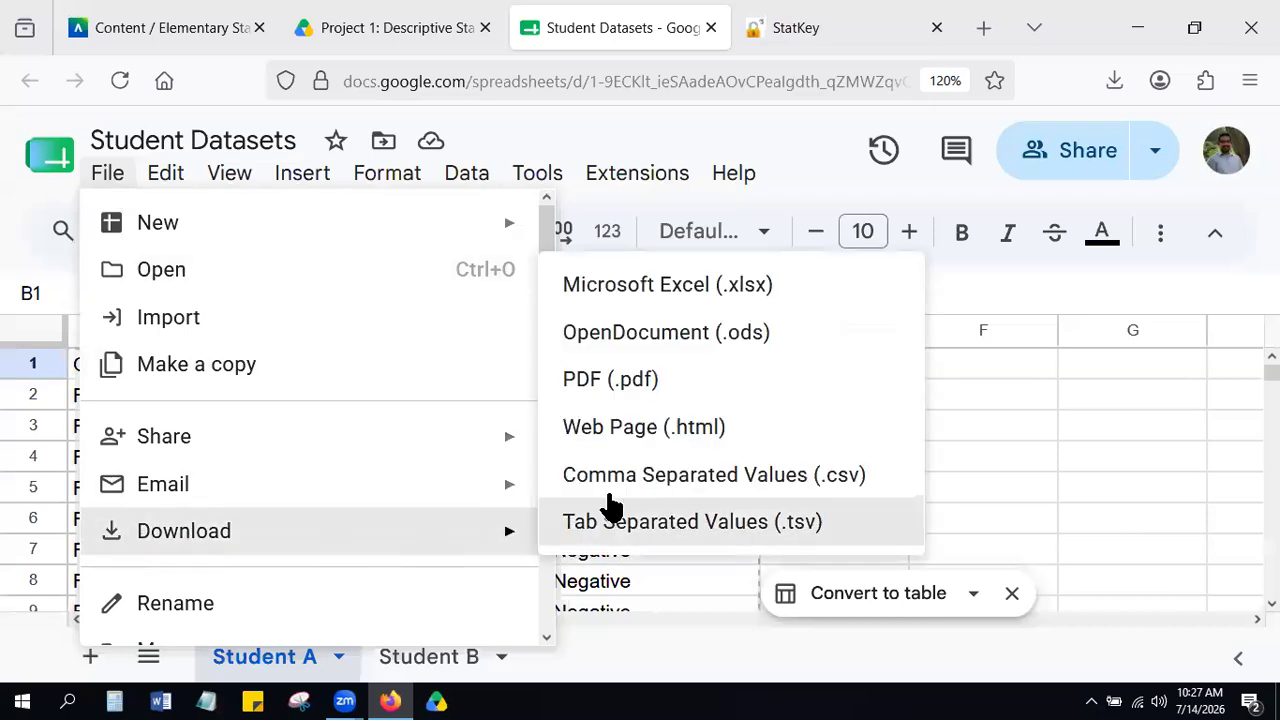
{"action": "left_click", "coordinate": [687, 470]}
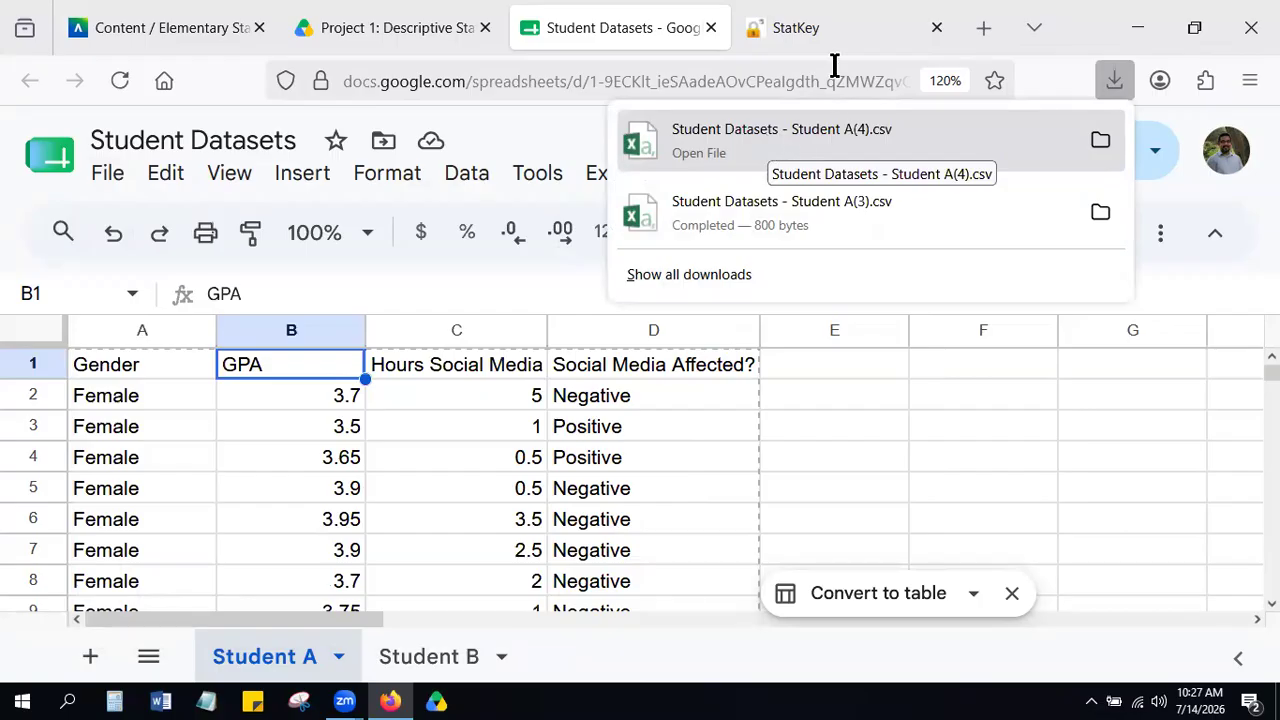
Switch to StatKey, open the Test for Difference in Means and upload Student Datasets - Student A(4).csv from the Downloads folder.
{"action": "left_click", "coordinate": [855, 40]}
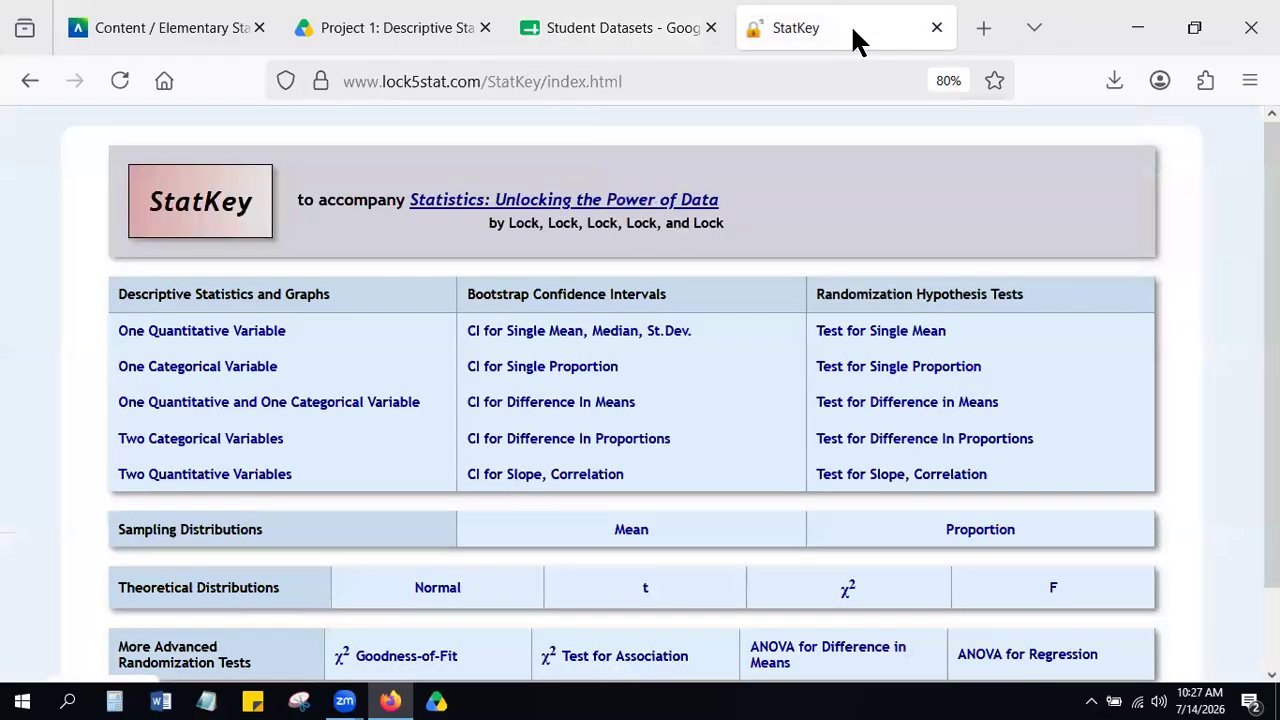
{"action": "left_click", "coordinate": [945, 405]}
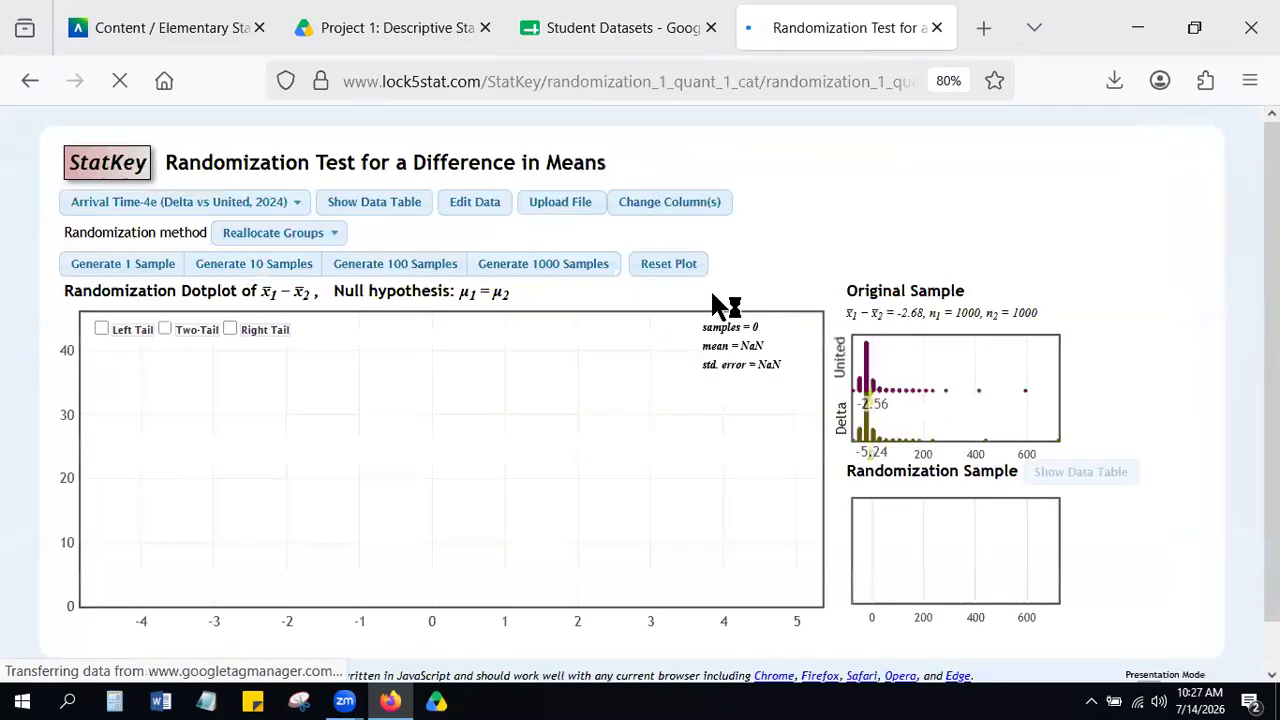
{"action": "left_click", "coordinate": [560, 202]}
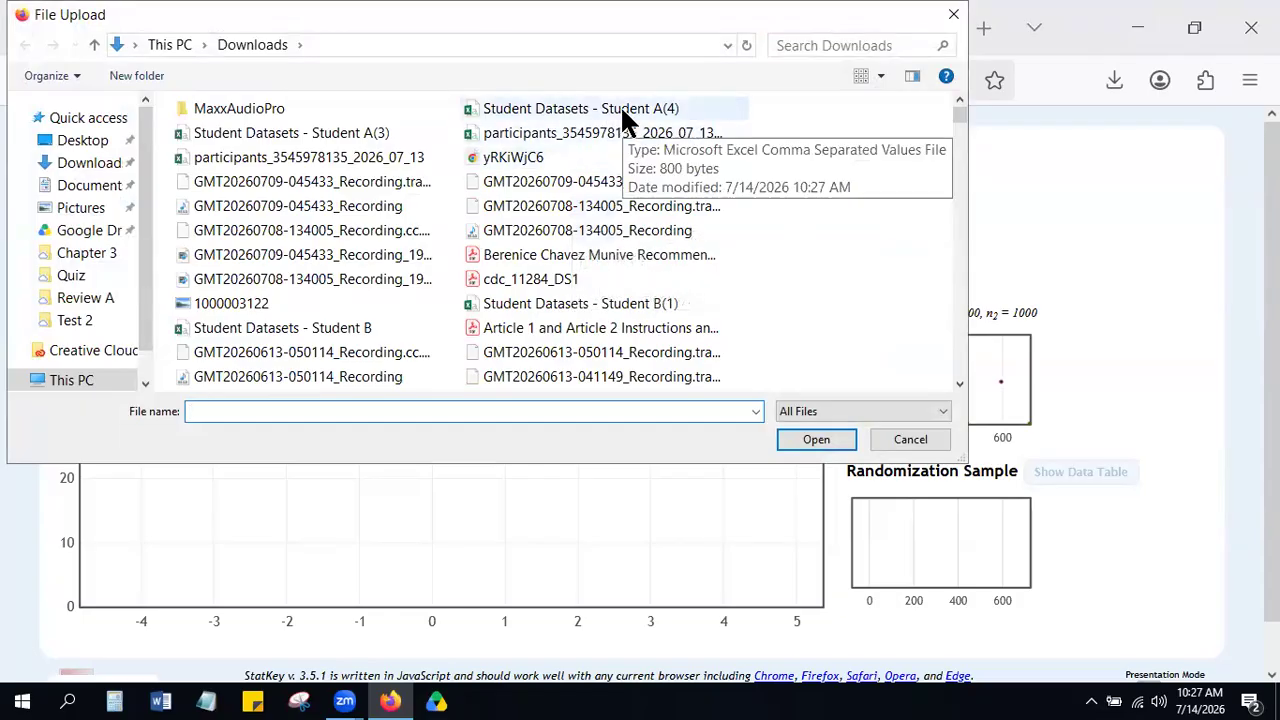
{"action": "left_click", "coordinate": [82, 163]}
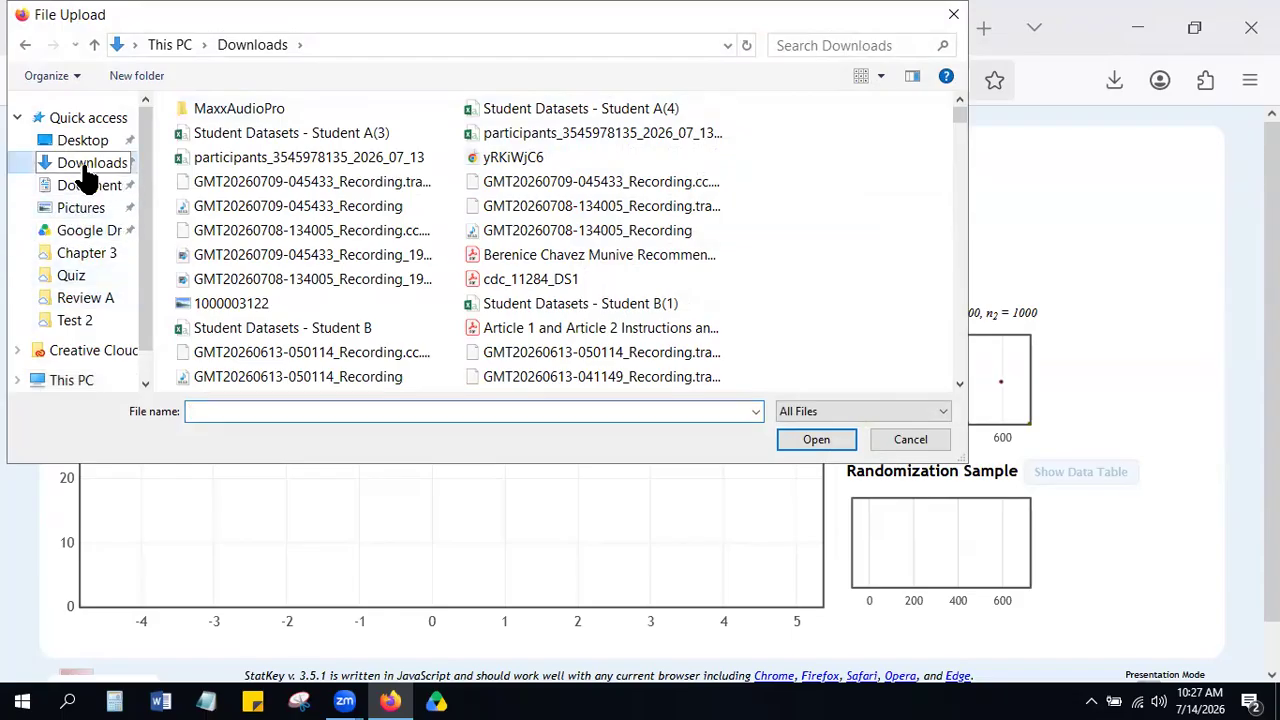
{"action": "double_click", "coordinate": [600, 110]}
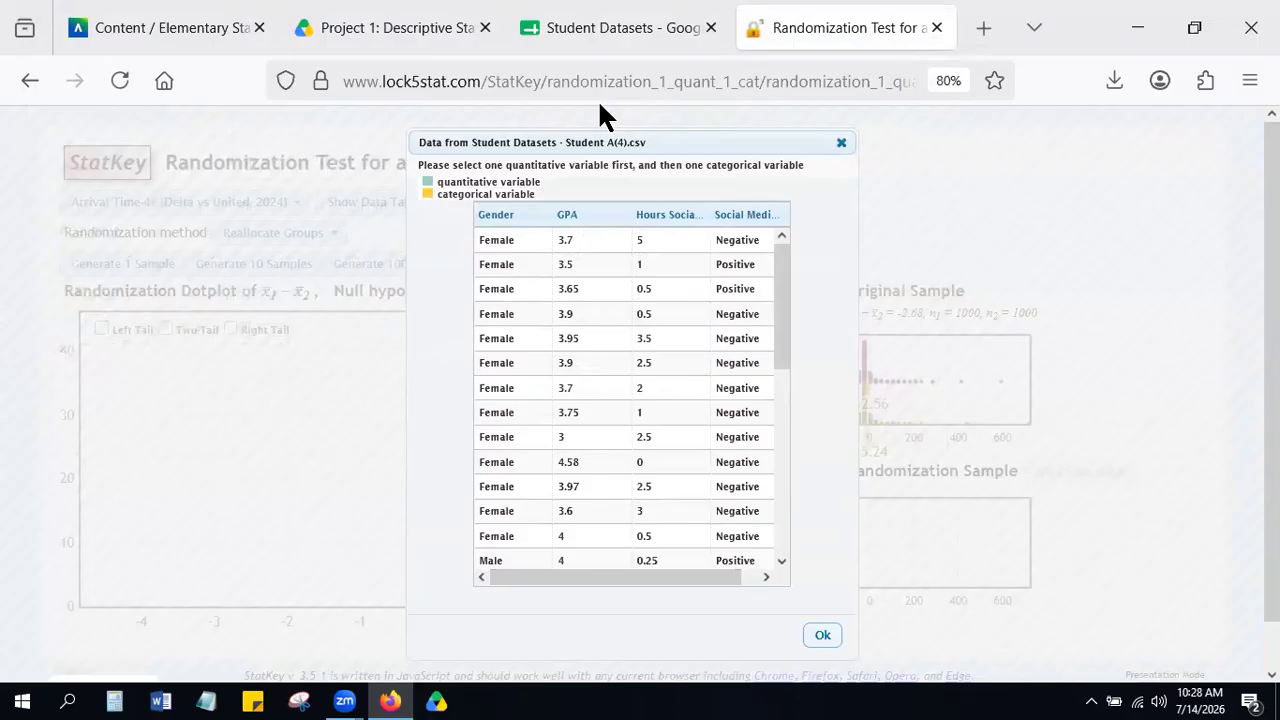
Set GPA as the quantitative variable and Gender as the categorical variable for the uploaded Student A data.
{"action": "left_click", "coordinate": [566, 218]}
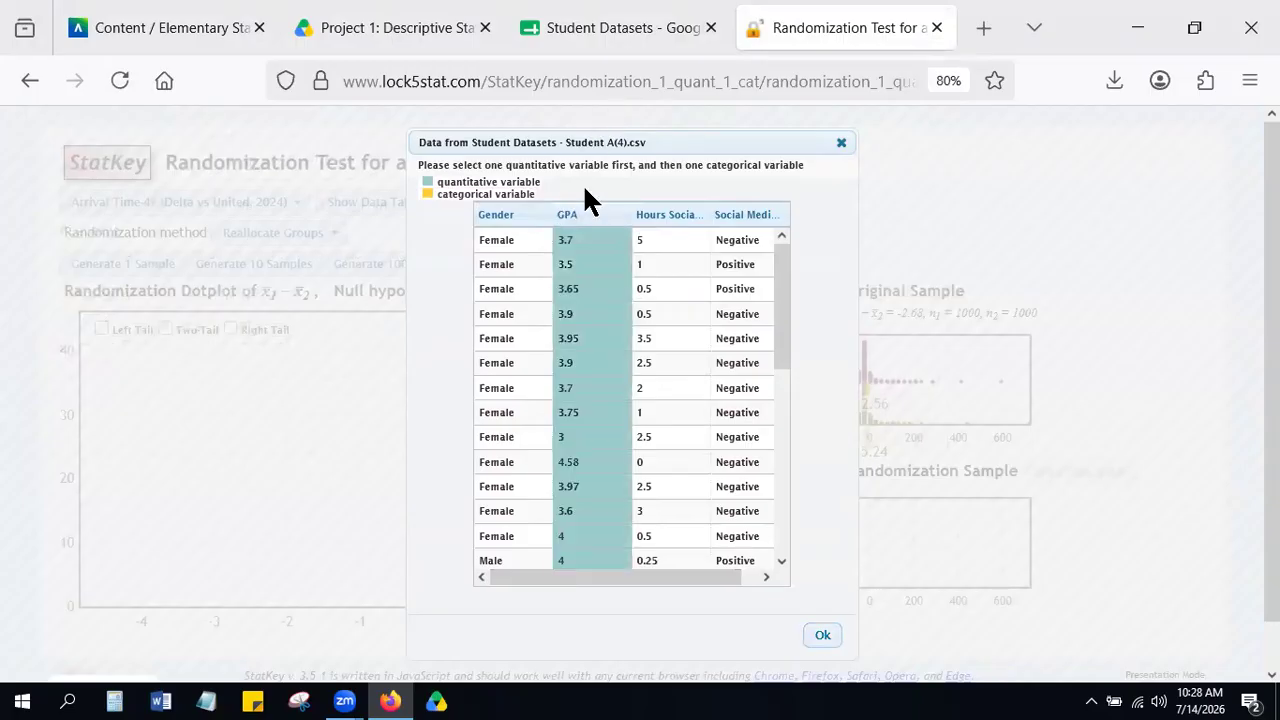
{"action": "left_click", "coordinate": [497, 218]}
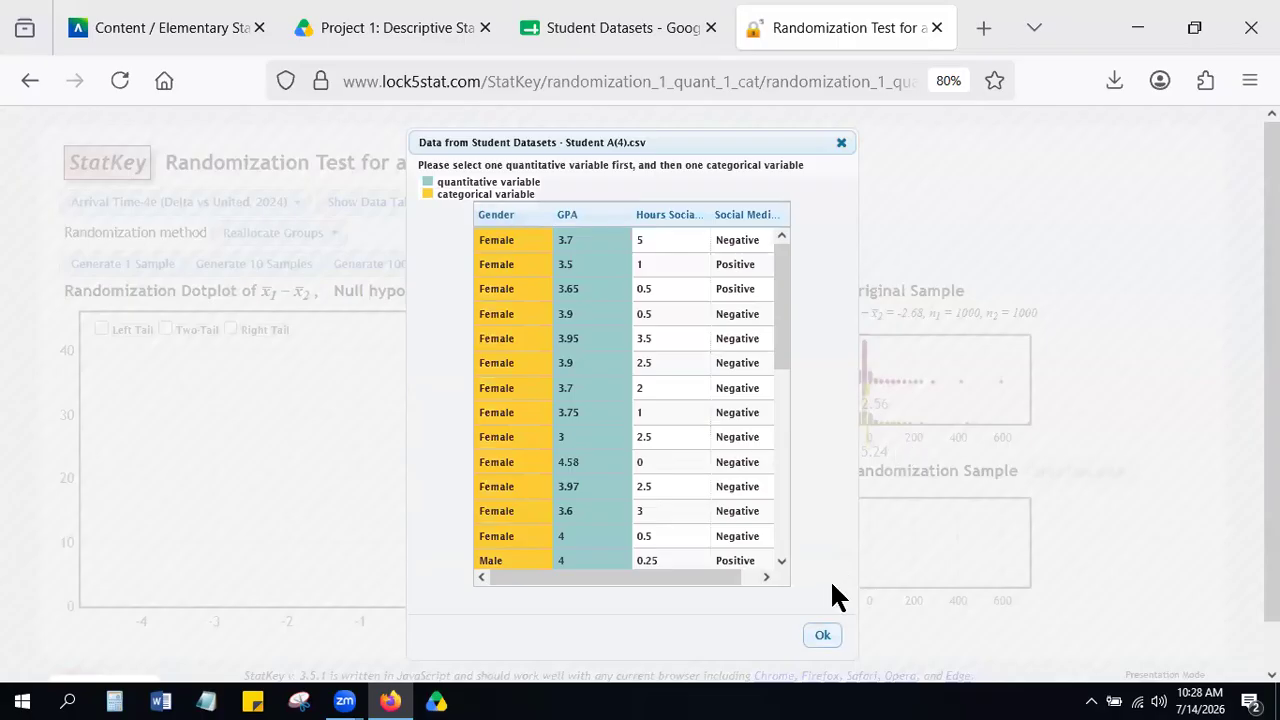
{"action": "left_click", "coordinate": [823, 635]}
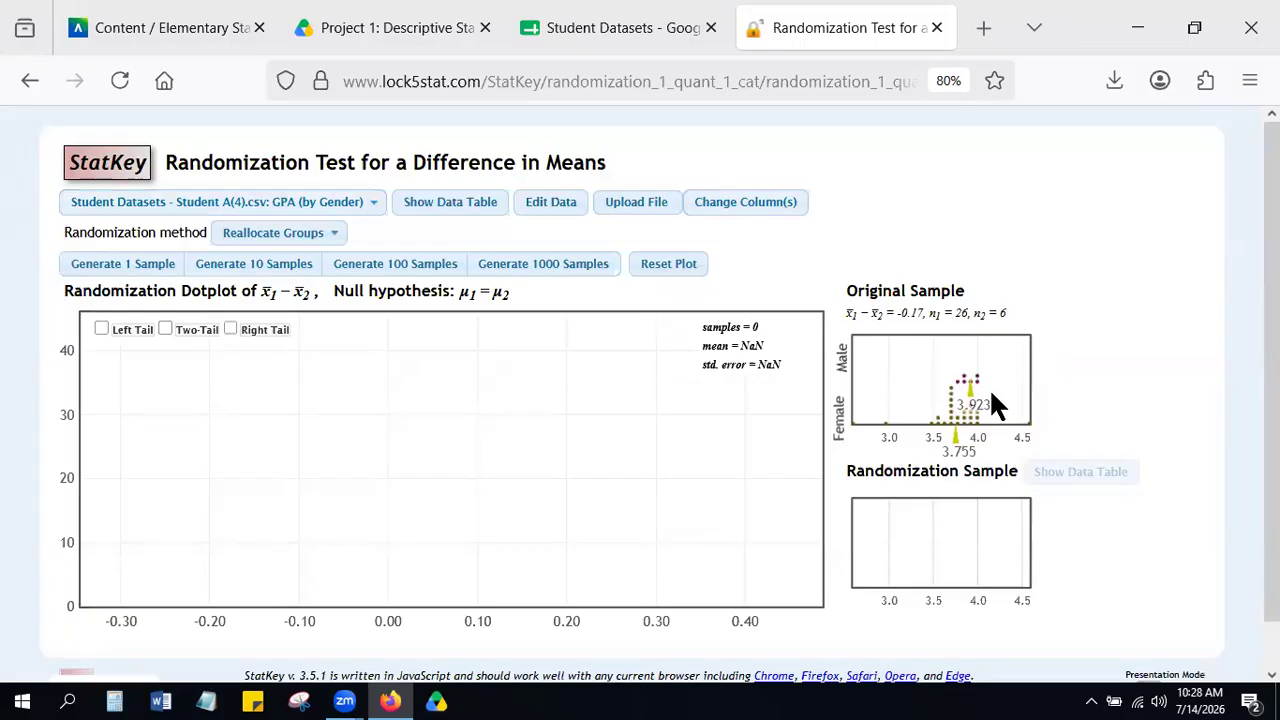
Examine the original sample's group means and the difference between female and male mean GPA.
{"action": "scroll", "coordinate": [1023, 365], "scroll_direction": "up", "scroll_amount": 5}
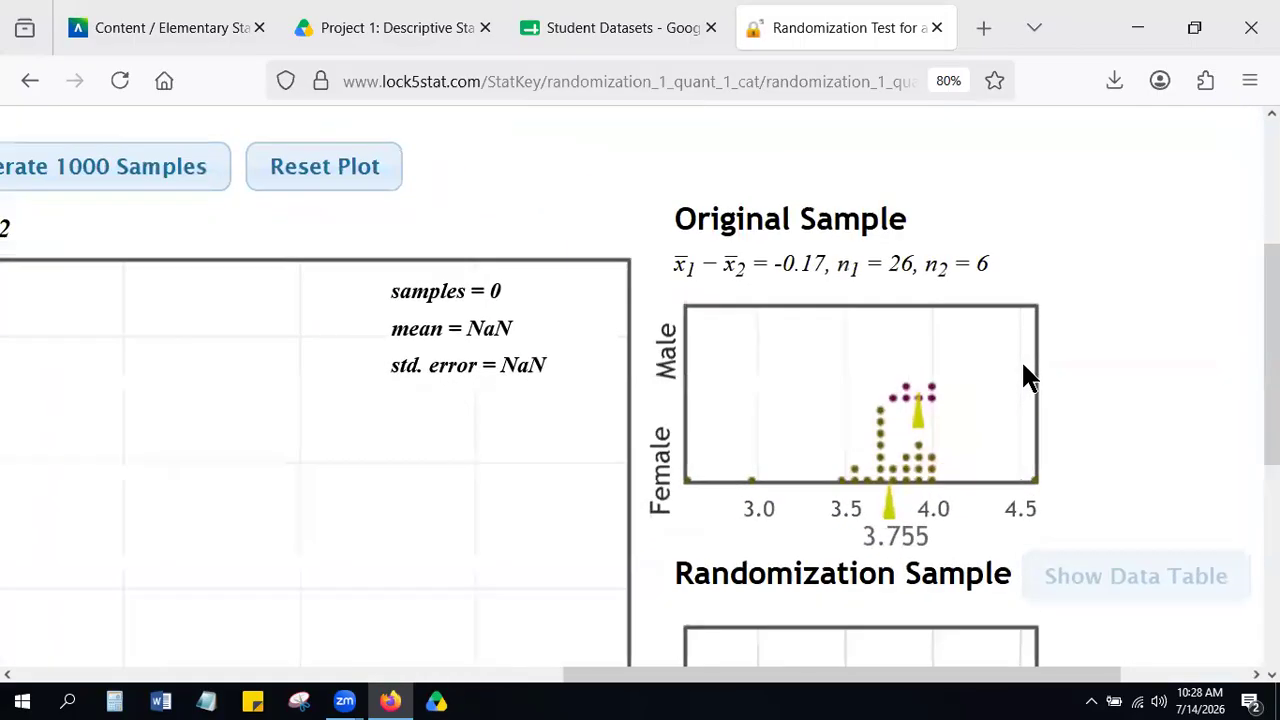
{"action": "scroll", "coordinate": [1023, 365], "scroll_direction": "up", "scroll_amount": 3}
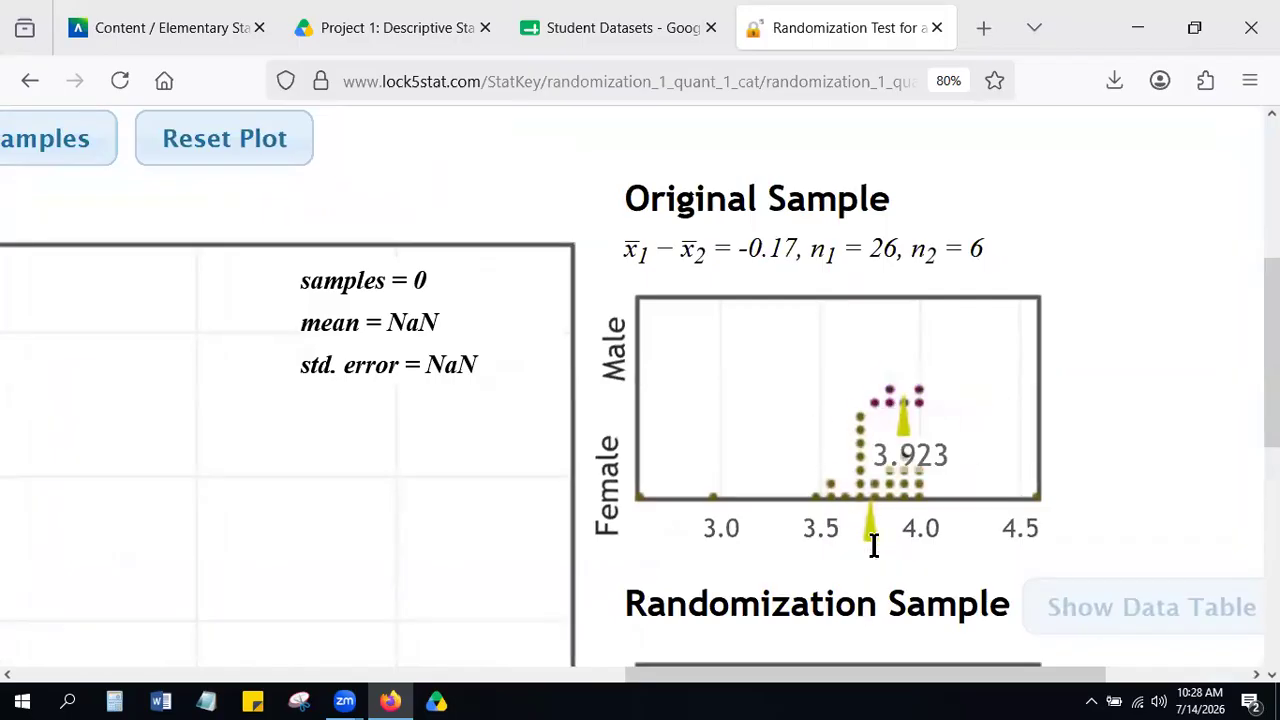
{"action": "scroll", "coordinate": [783, 249], "scroll_direction": "up", "scroll_amount": 3}
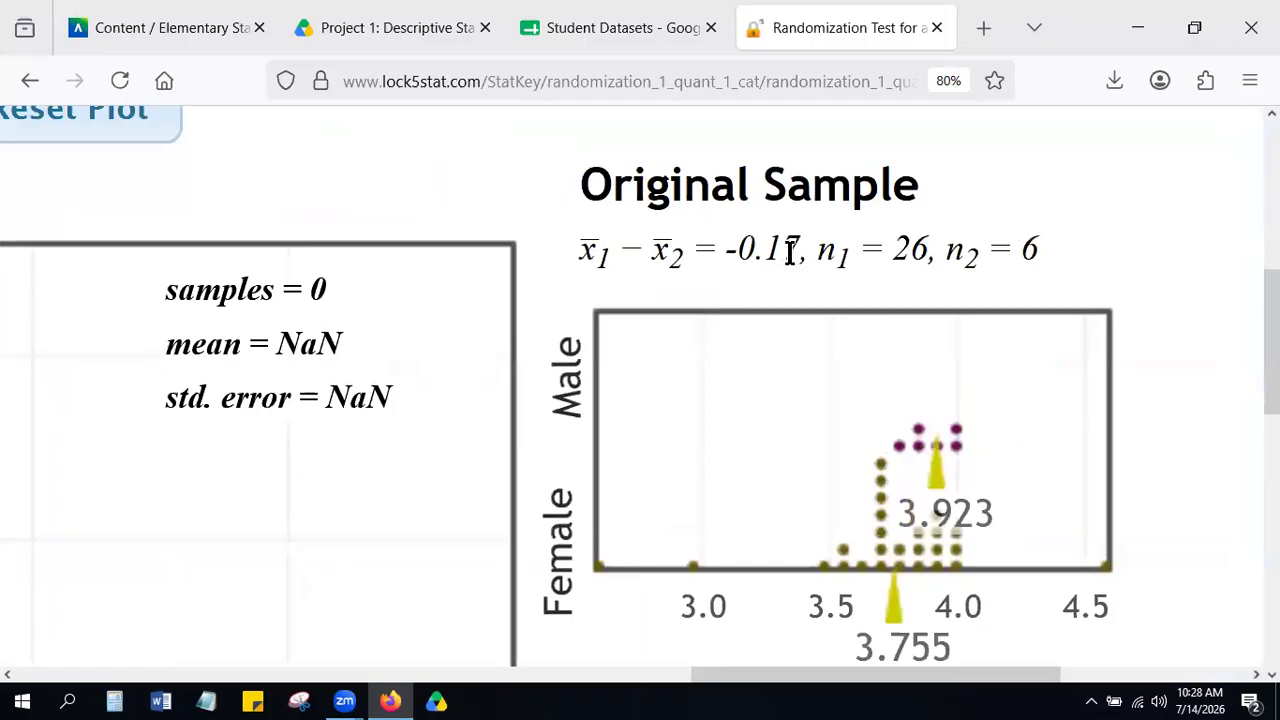
{"action": "left_click_drag", "start_coordinate": [803, 250], "coordinate": [723, 256]}
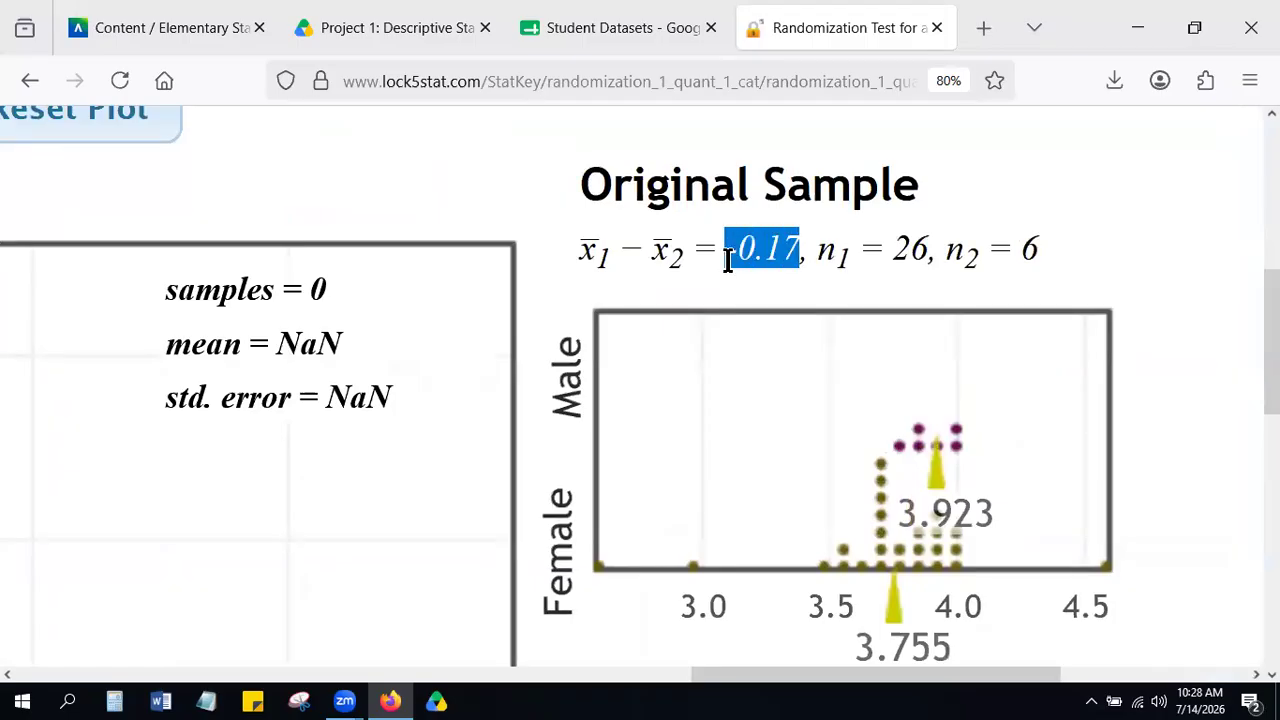
{"action": "left_click", "coordinate": [727, 273]}
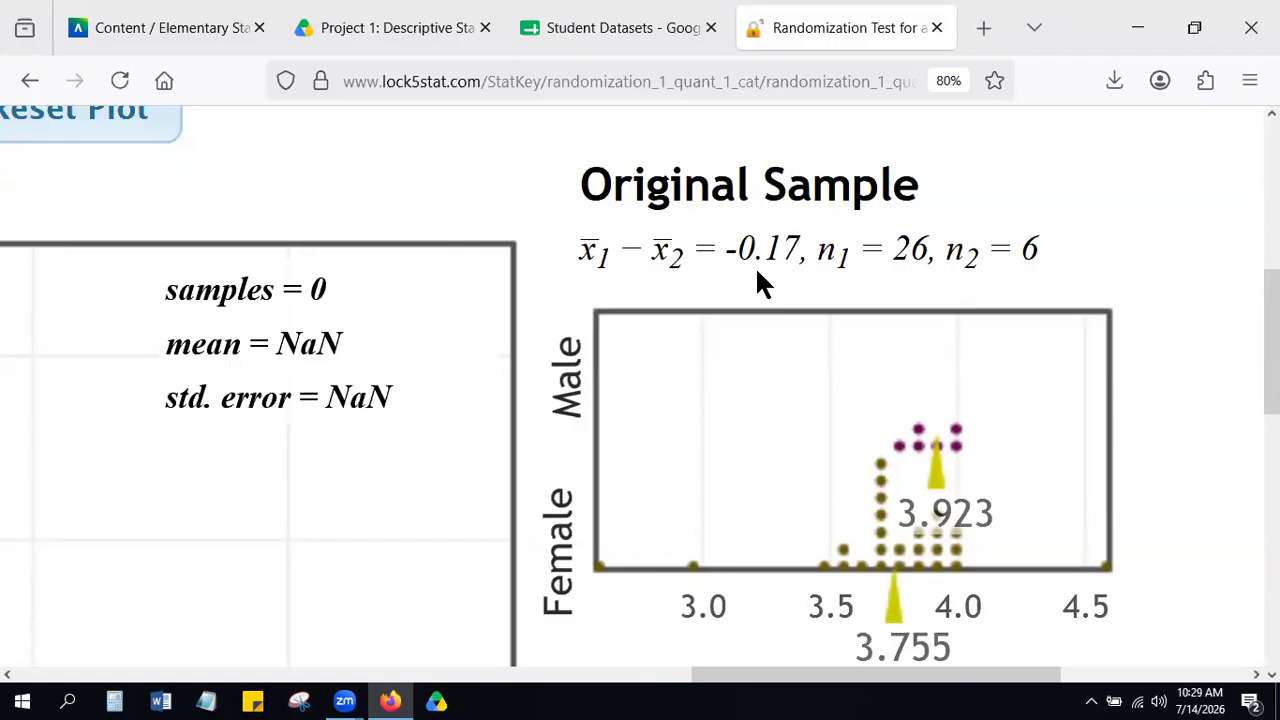
Generate 1000 randomization samples and mark the left tail of the randomization dotplot.
{"action": "scroll", "coordinate": [757, 270], "scroll_direction": "down", "scroll_amount": 5}
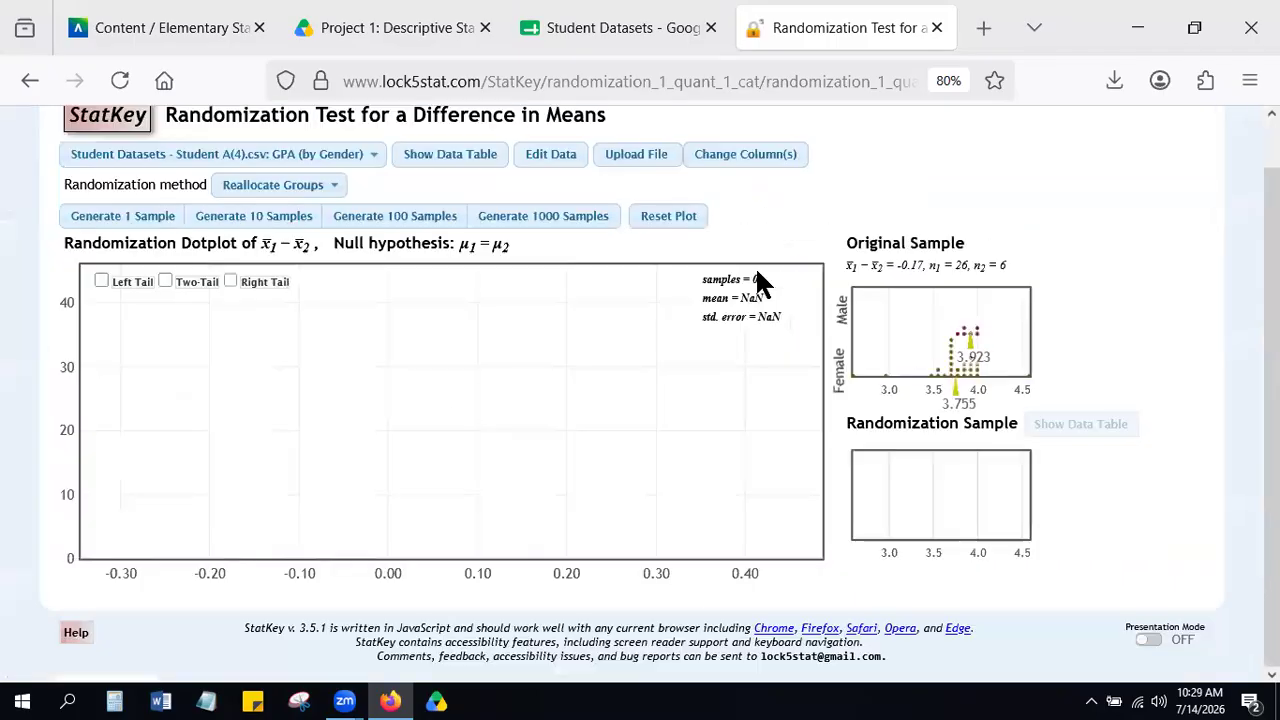
{"action": "left_click", "coordinate": [545, 220]}
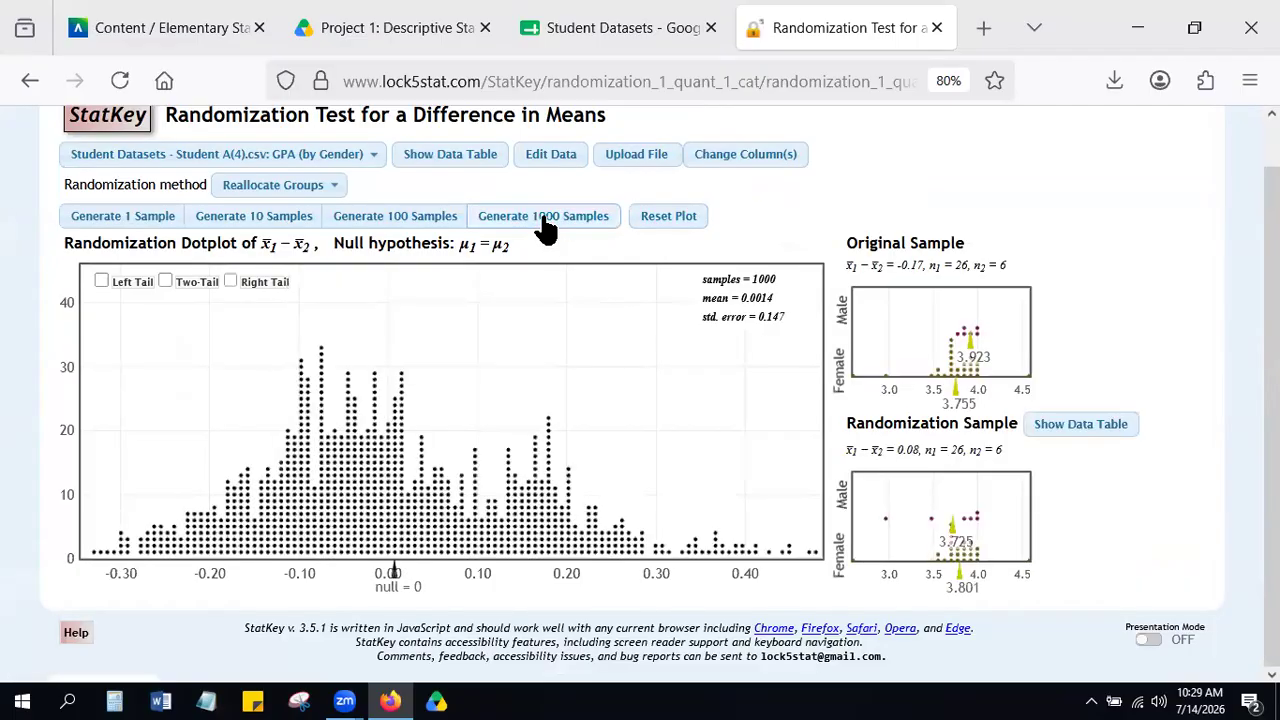
{"action": "left_click", "coordinate": [101, 281]}
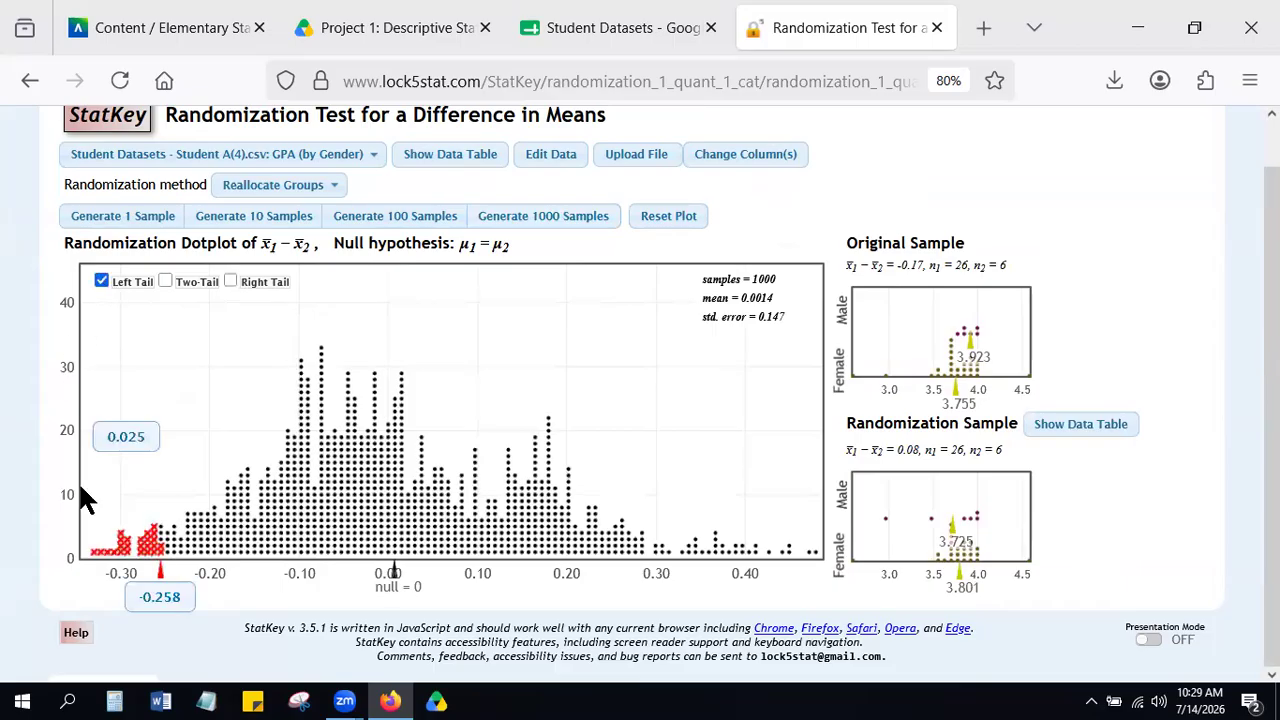
{"action": "key", "text": "ctrl+0"}
{"action": "scroll", "coordinate": [85, 500], "scroll_direction": "up", "scroll_amount": 5}
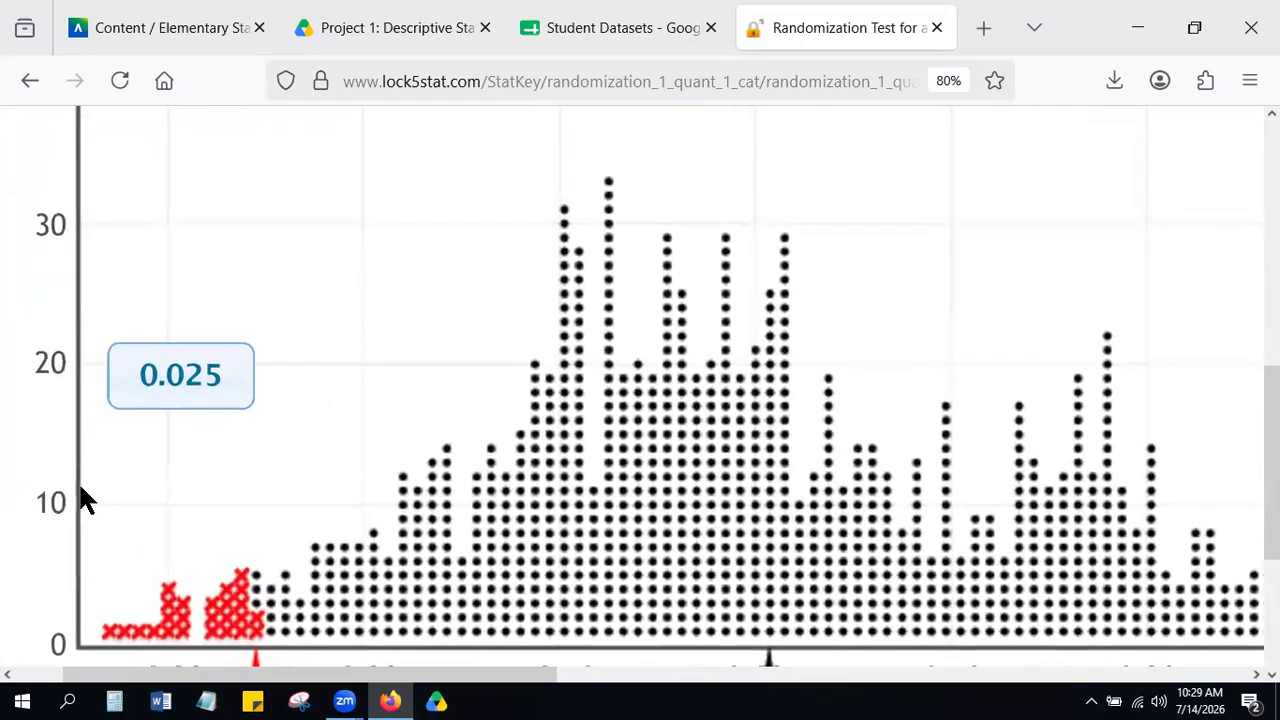
{"action": "scroll", "coordinate": [85, 500], "scroll_direction": "down", "scroll_amount": 3}
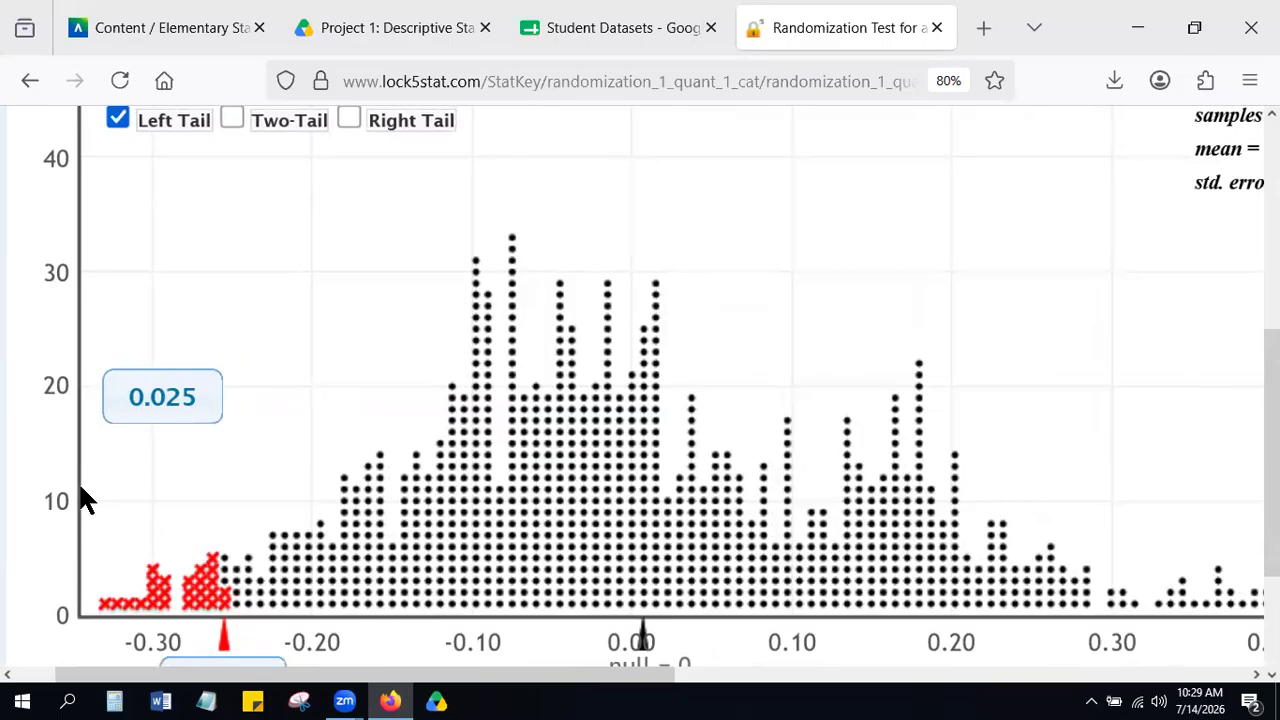
{"action": "scroll", "coordinate": [80, 490], "scroll_direction": "down", "scroll_amount": 3}
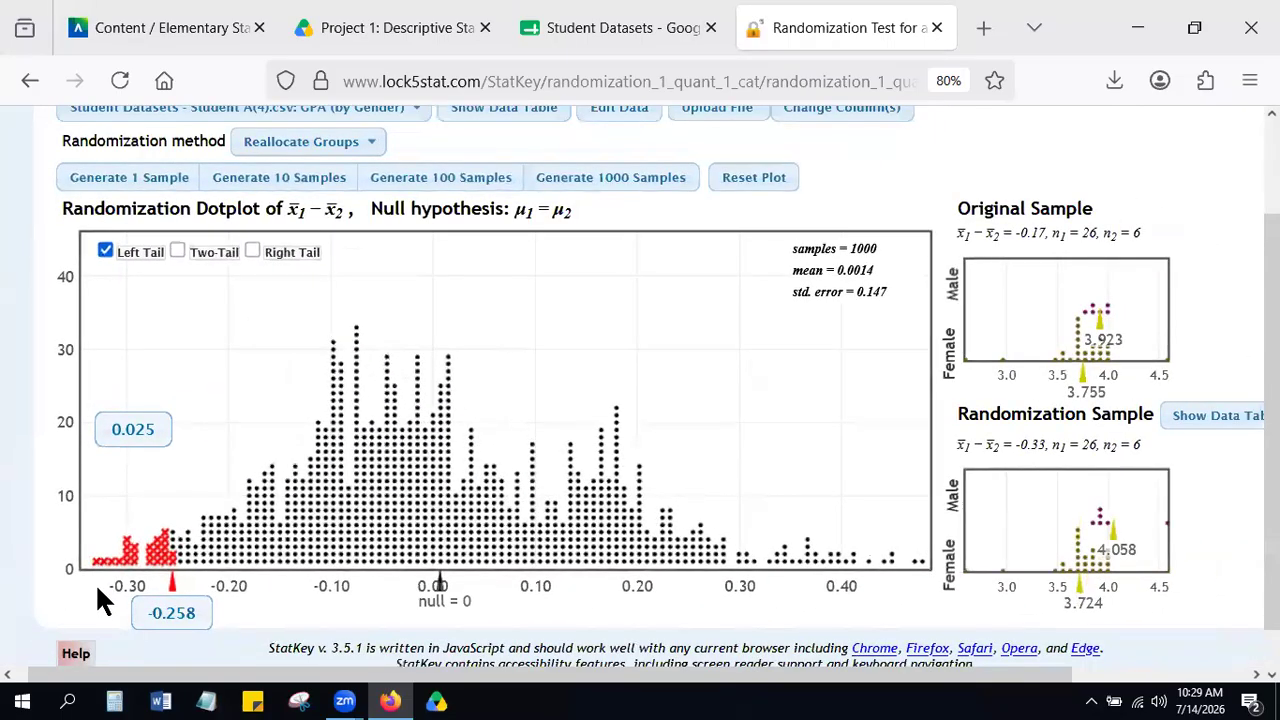
Set the left-tail cutoff on the dotplot to the original sample's difference in means, -0.17.
{"action": "scroll", "coordinate": [97, 588], "scroll_direction": "up", "scroll_amount": 4}
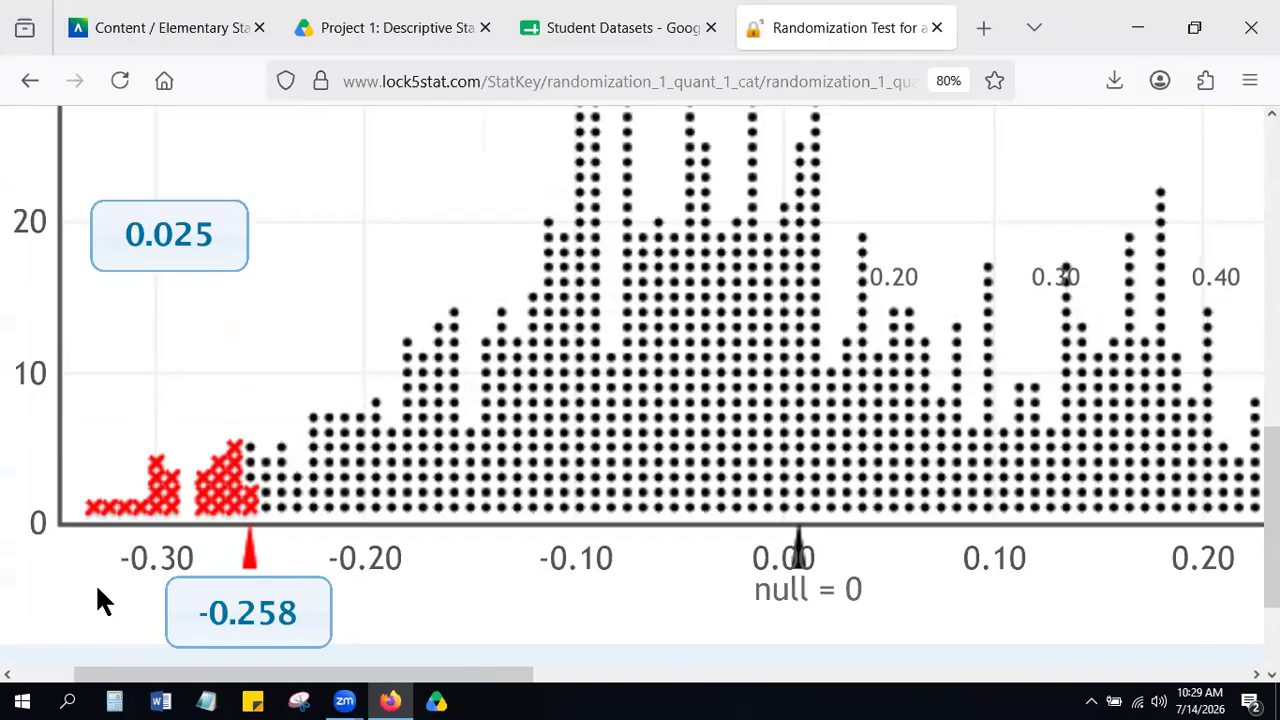
{"action": "scroll", "coordinate": [97, 588], "scroll_direction": "down", "scroll_amount": 5}
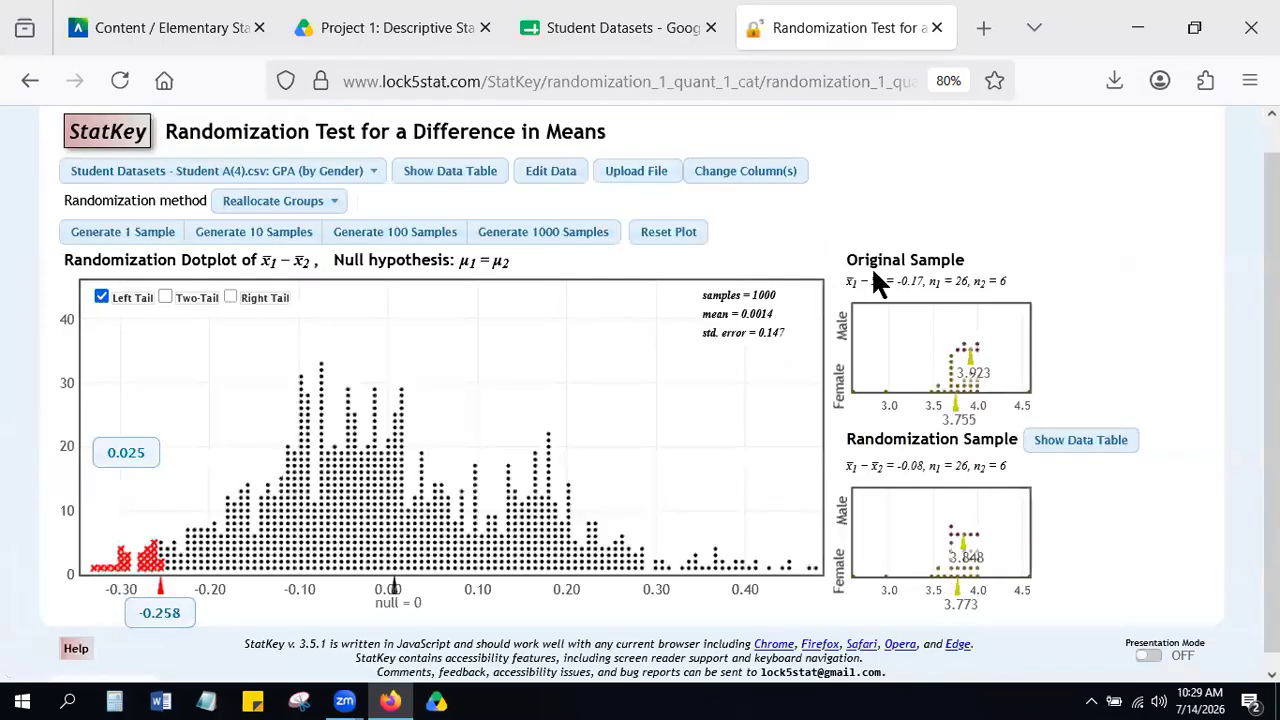
{"action": "scroll", "coordinate": [871, 266], "scroll_direction": "up", "scroll_amount": 5}
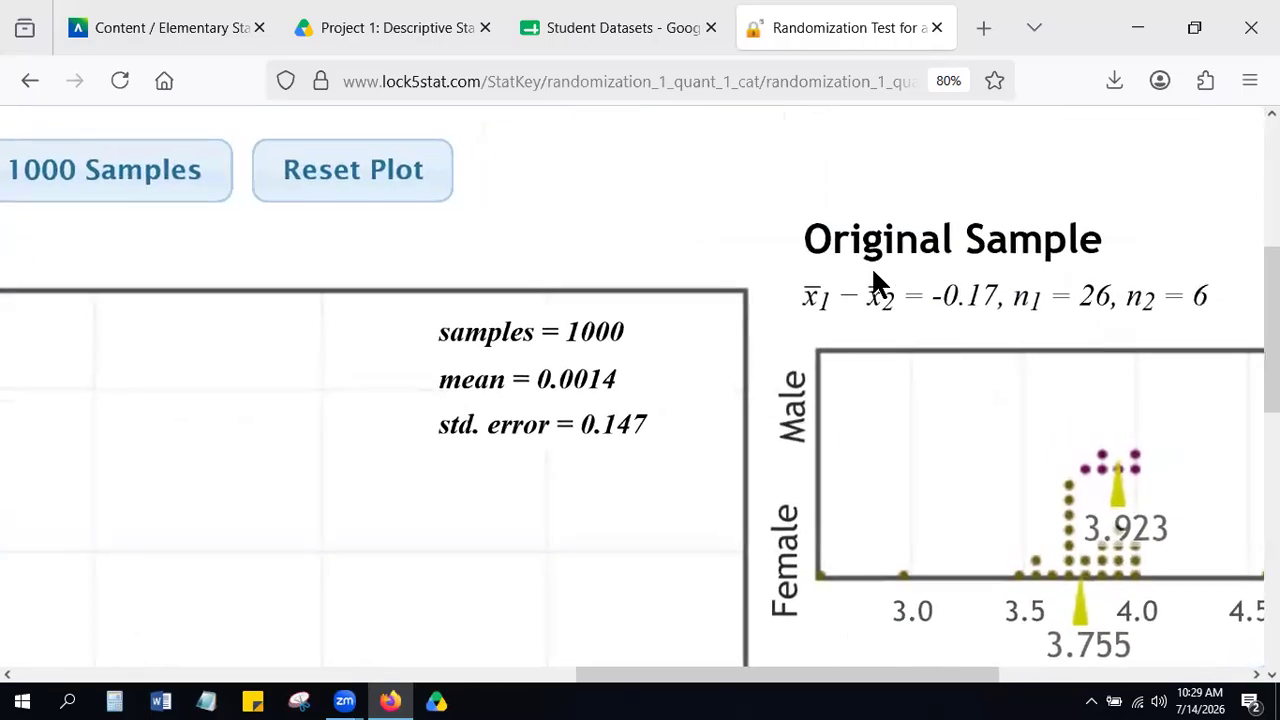
{"action": "scroll", "coordinate": [871, 266], "scroll_direction": "down", "scroll_amount": 2}
{"action": "scroll", "coordinate": [871, 266], "scroll_direction": "down", "scroll_amount": 3}
{"action": "left_click", "coordinate": [392, 471]}
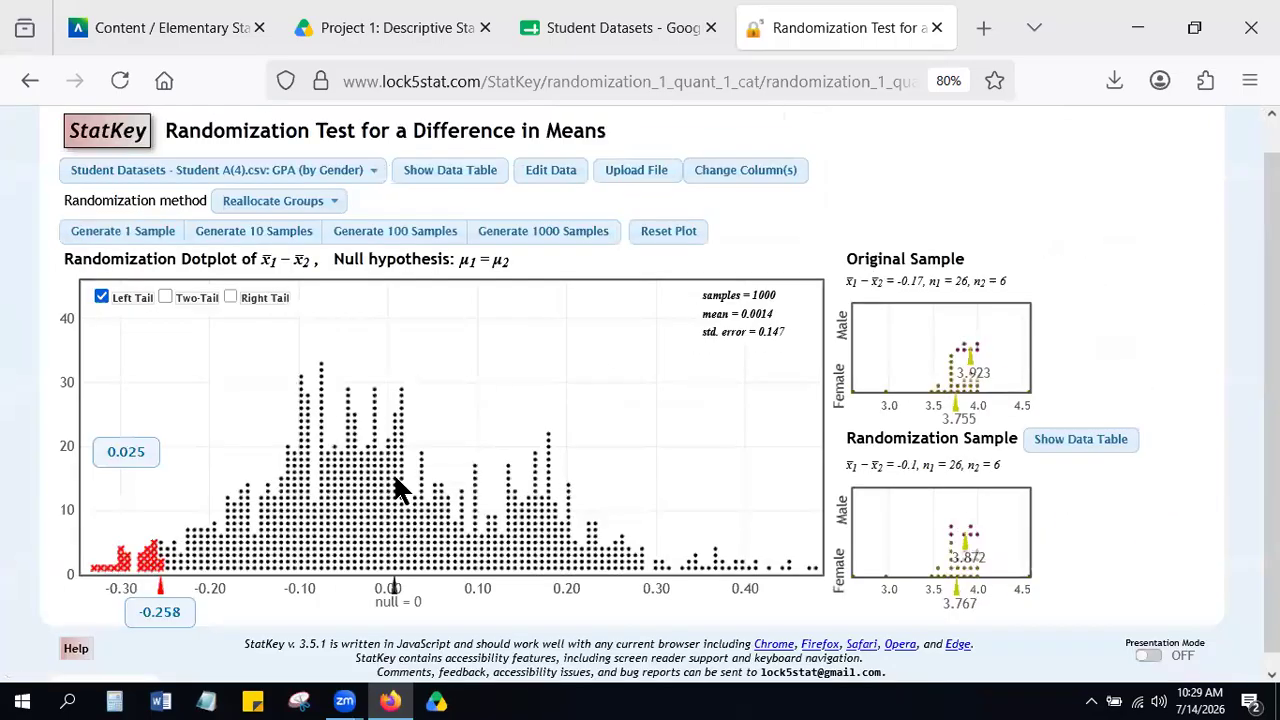
{"action": "key", "text": "Return"}
{"action": "type", "text": "-0.17"}
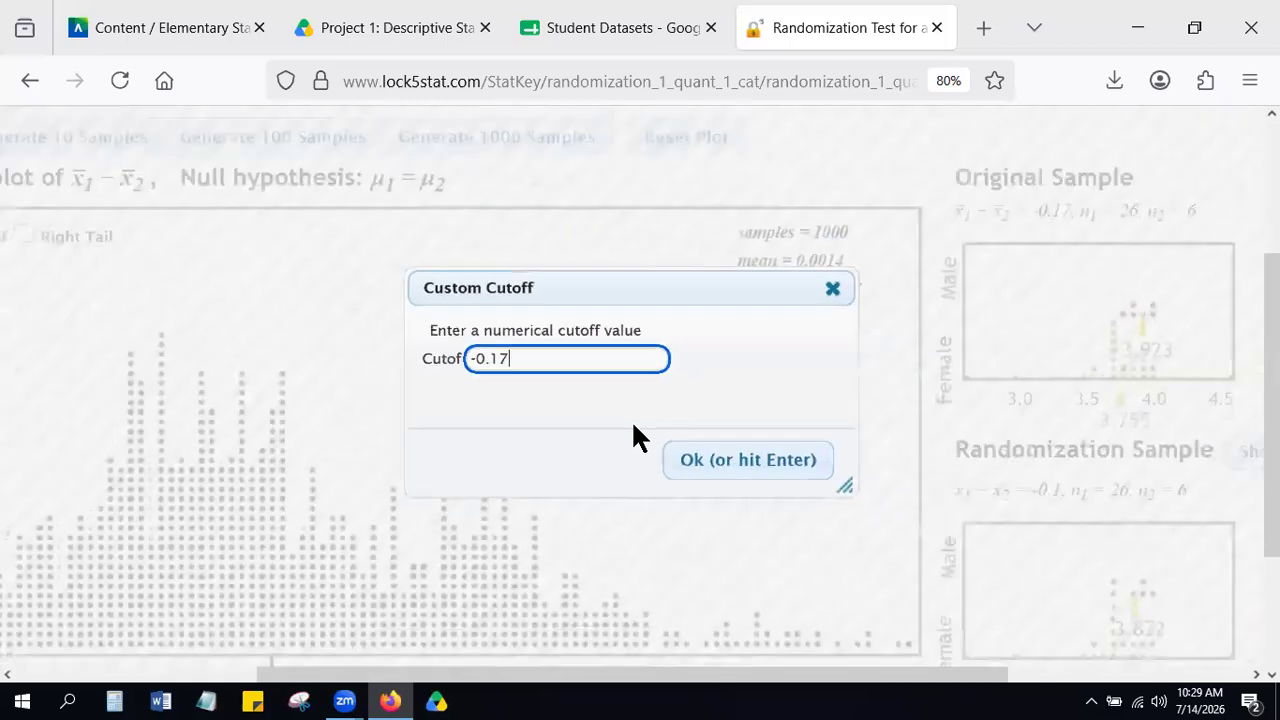
{"action": "left_click", "coordinate": [677, 448]}
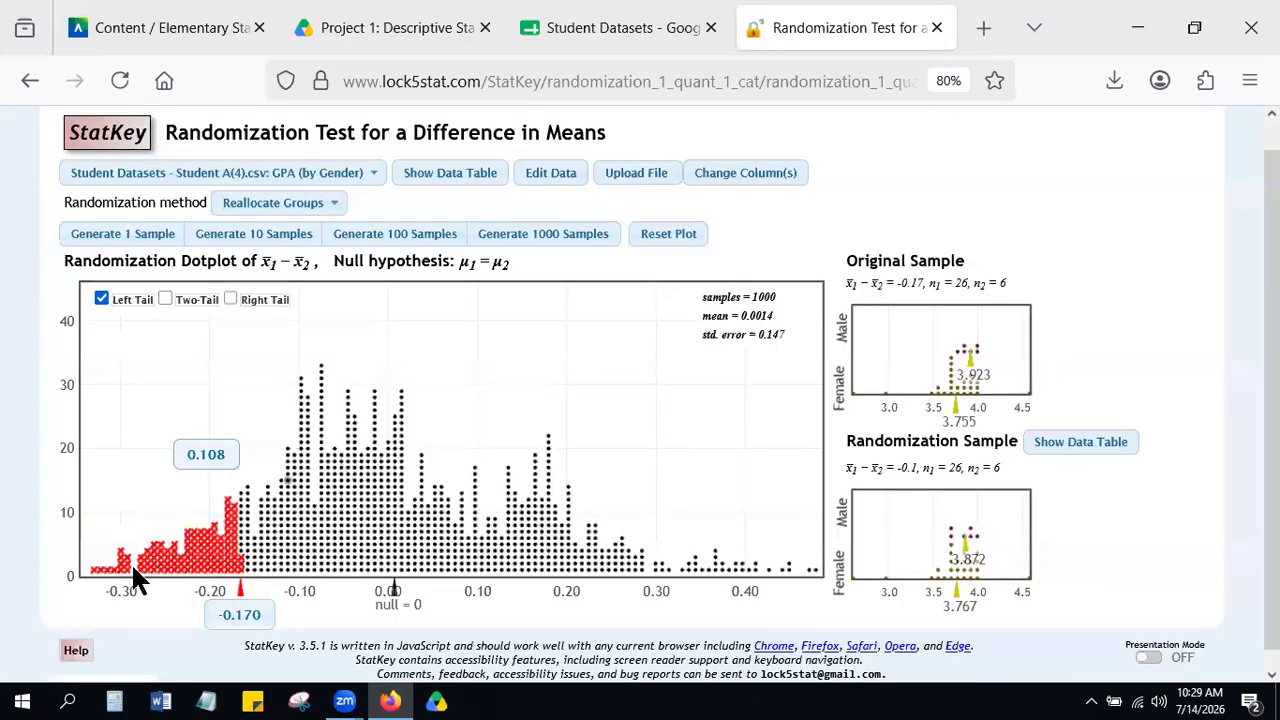
Examine the left-tail proportion above the -0.17 cutoff to read the p-value.
{"action": "scroll", "coordinate": [97, 585], "scroll_direction": "up", "scroll_amount": 5}
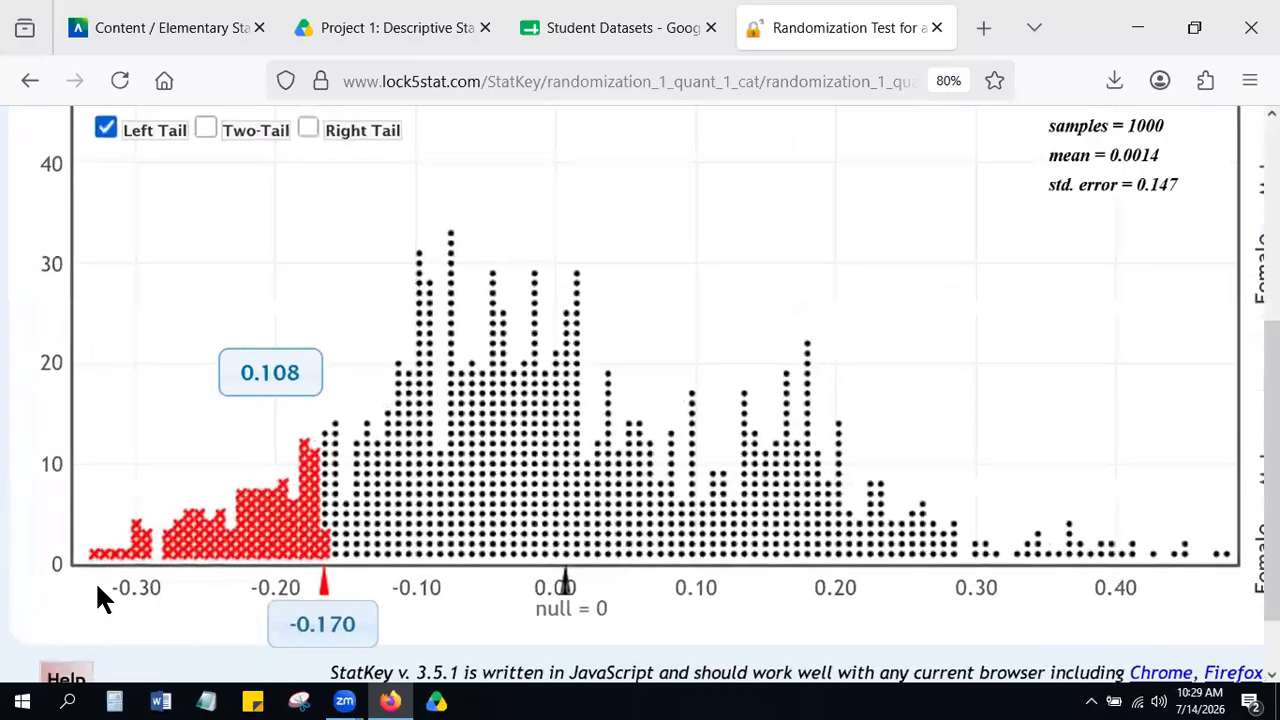
{"action": "scroll", "coordinate": [97, 585], "scroll_direction": "down", "scroll_amount": 1}
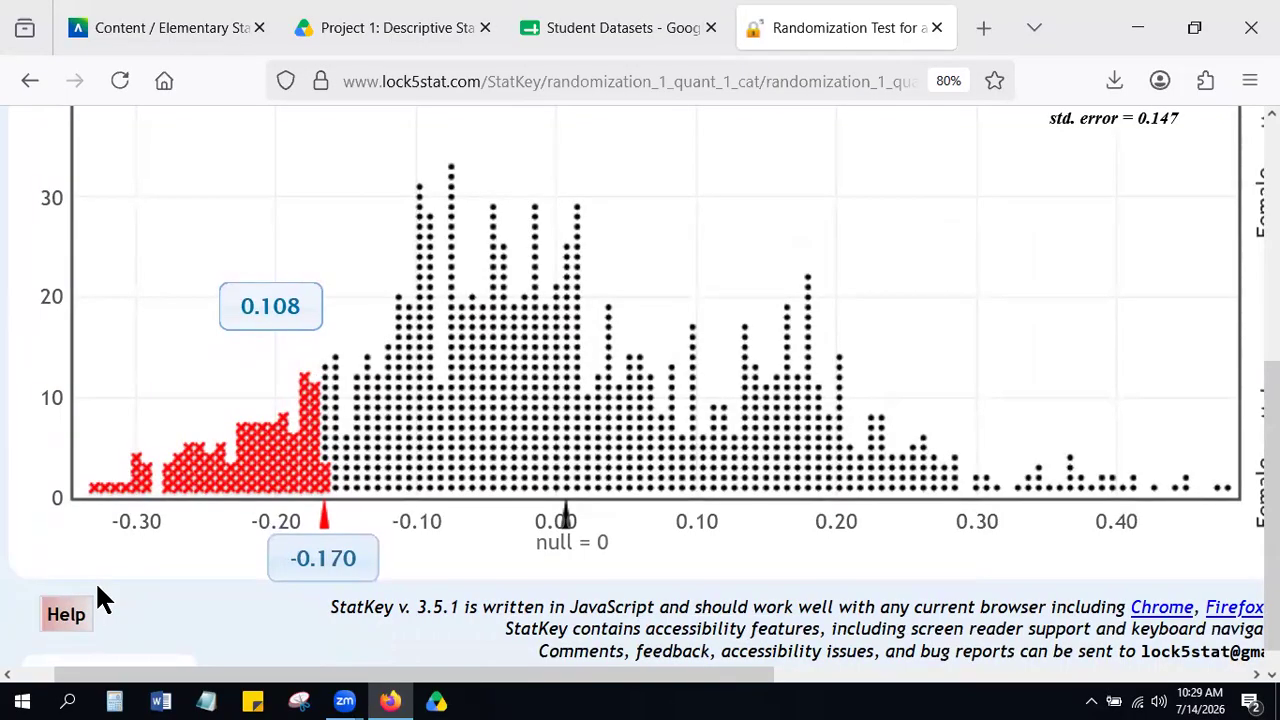
{"action": "scroll", "coordinate": [138, 567], "scroll_direction": "down", "scroll_amount": 5}
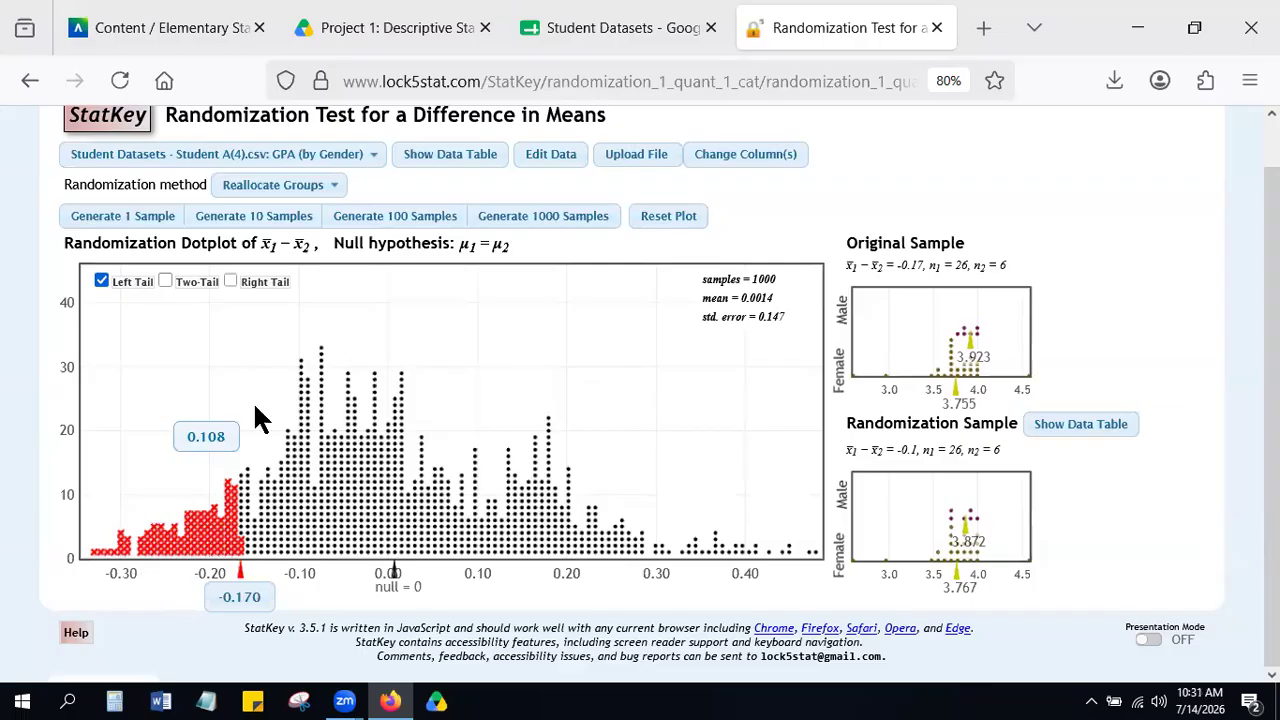
Reset the plot, generate a fresh set of 1000 samples and mark the left tail again.
{"action": "left_click", "coordinate": [682, 218]}
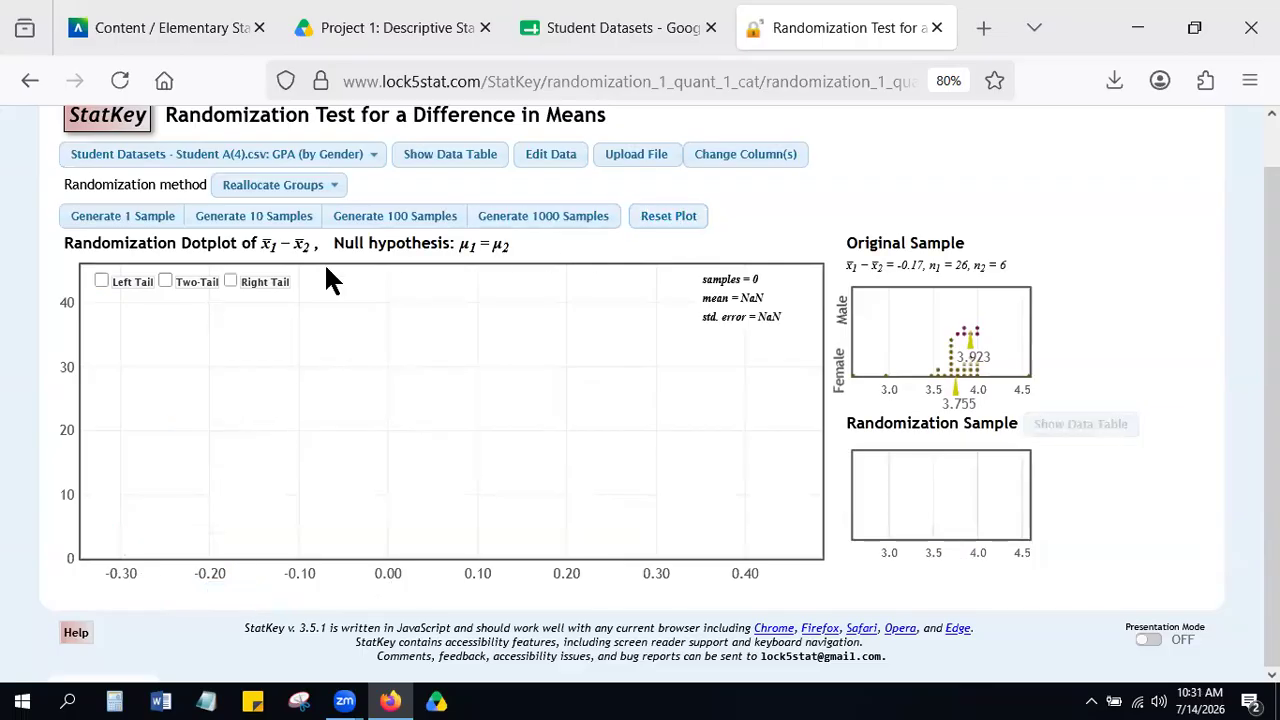
{"action": "left_click", "coordinate": [534, 216]}
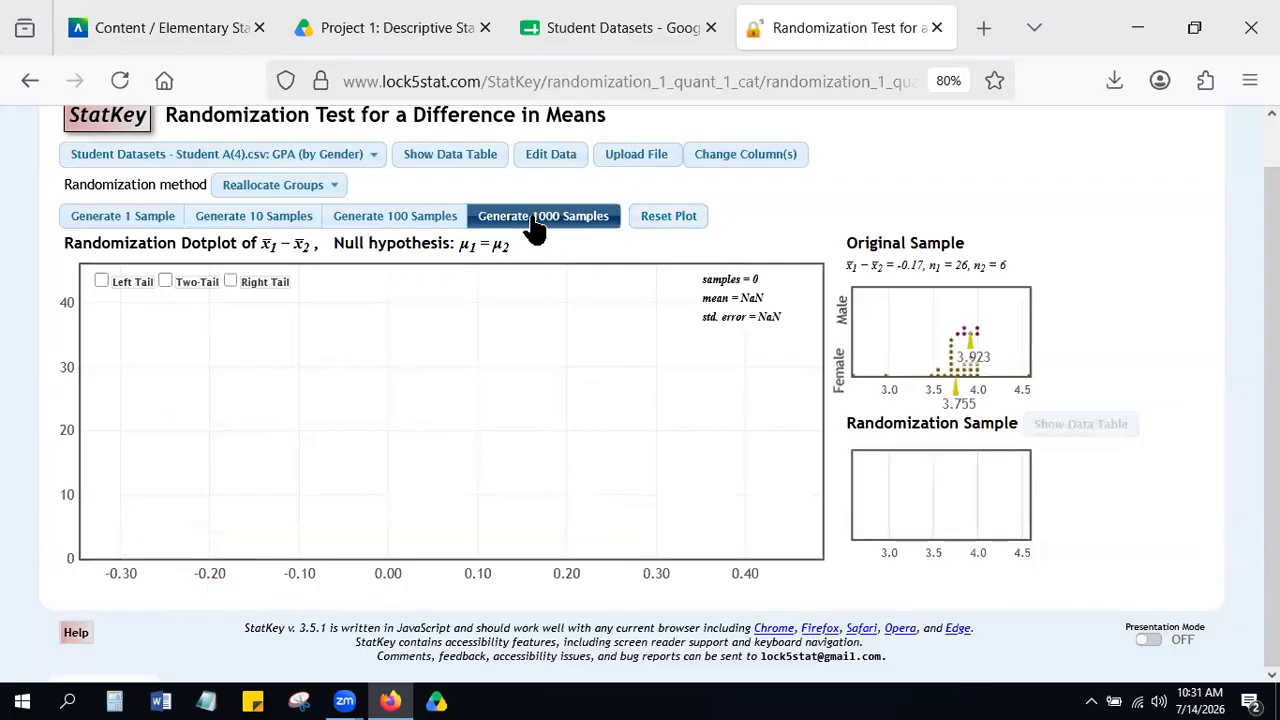
{"action": "left_click", "coordinate": [101, 281]}
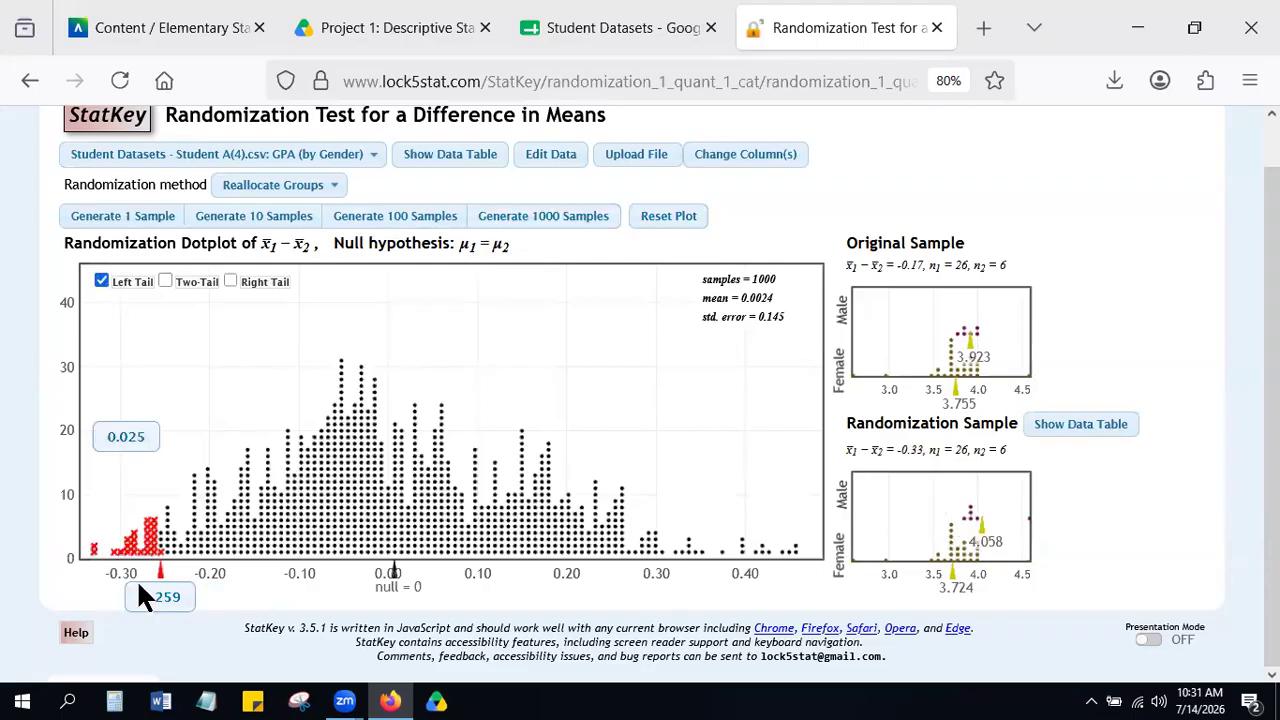
Compare the original sample's difference in means with the left-tail cutoff and proportion of the new randomization dotplot.
{"action": "scroll", "coordinate": [940, 241], "scroll_direction": "up", "scroll_amount": 5}
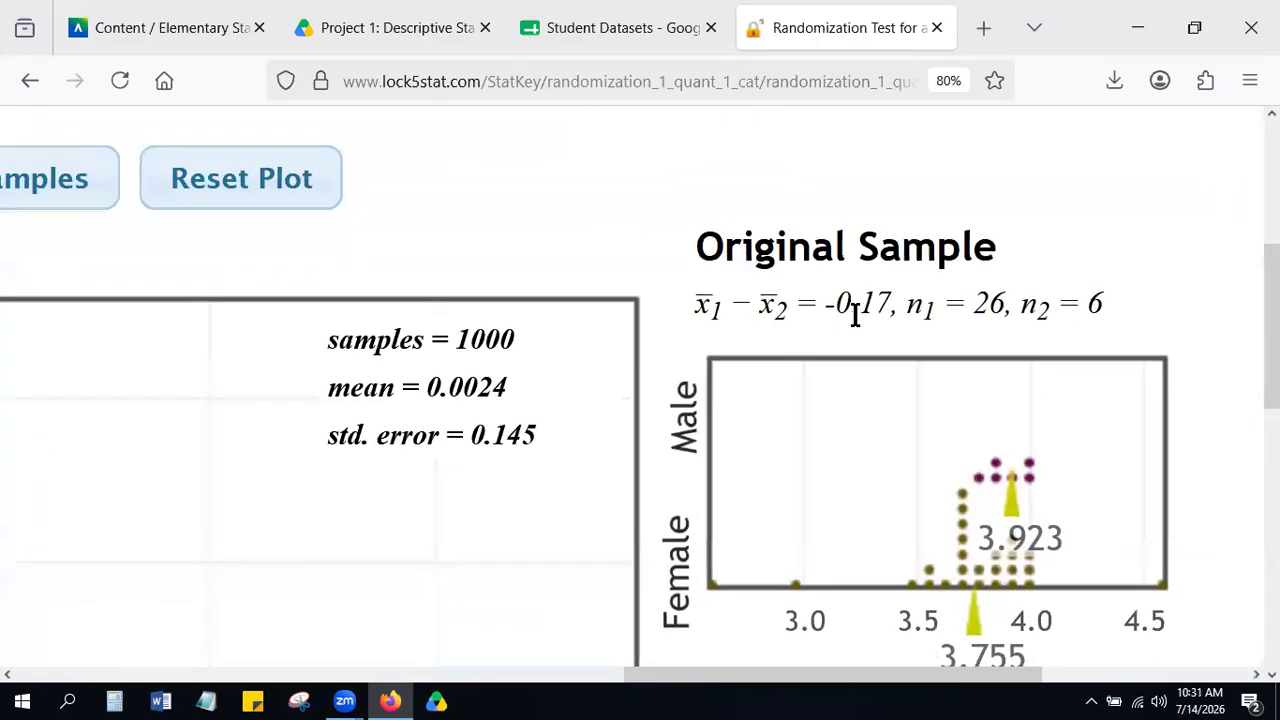
{"action": "left_click_drag", "start_coordinate": [893, 303], "coordinate": [833, 305]}
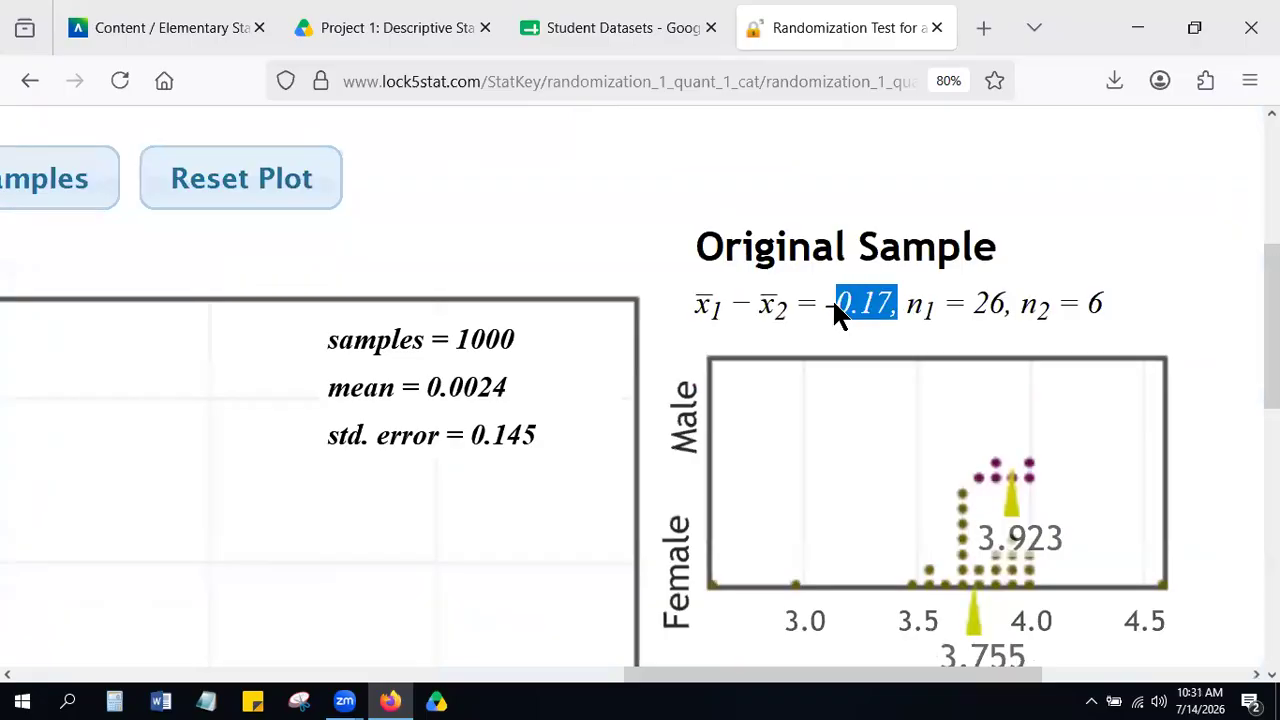
{"action": "scroll", "coordinate": [832, 298], "scroll_direction": "down", "scroll_amount": 5}
{"action": "scroll", "coordinate": [233, 380], "scroll_direction": "down", "scroll_amount": 3}
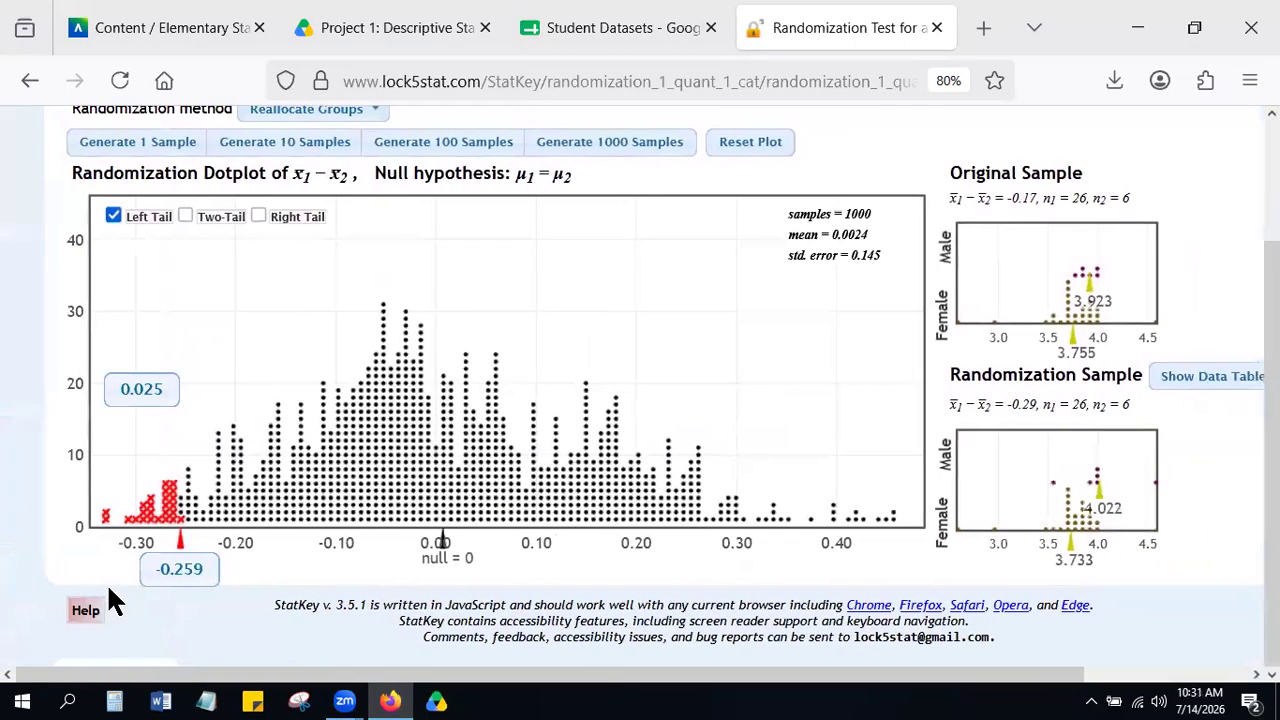
{"action": "scroll", "coordinate": [110, 592], "scroll_direction": "up", "scroll_amount": 3}
{"action": "scroll", "coordinate": [180, 580], "scroll_direction": "down", "scroll_amount": 3}
{"action": "scroll", "coordinate": [143, 451], "scroll_direction": "down", "scroll_amount": 5}
{"action": "scroll", "coordinate": [145, 470], "scroll_direction": "down", "scroll_amount": 3}
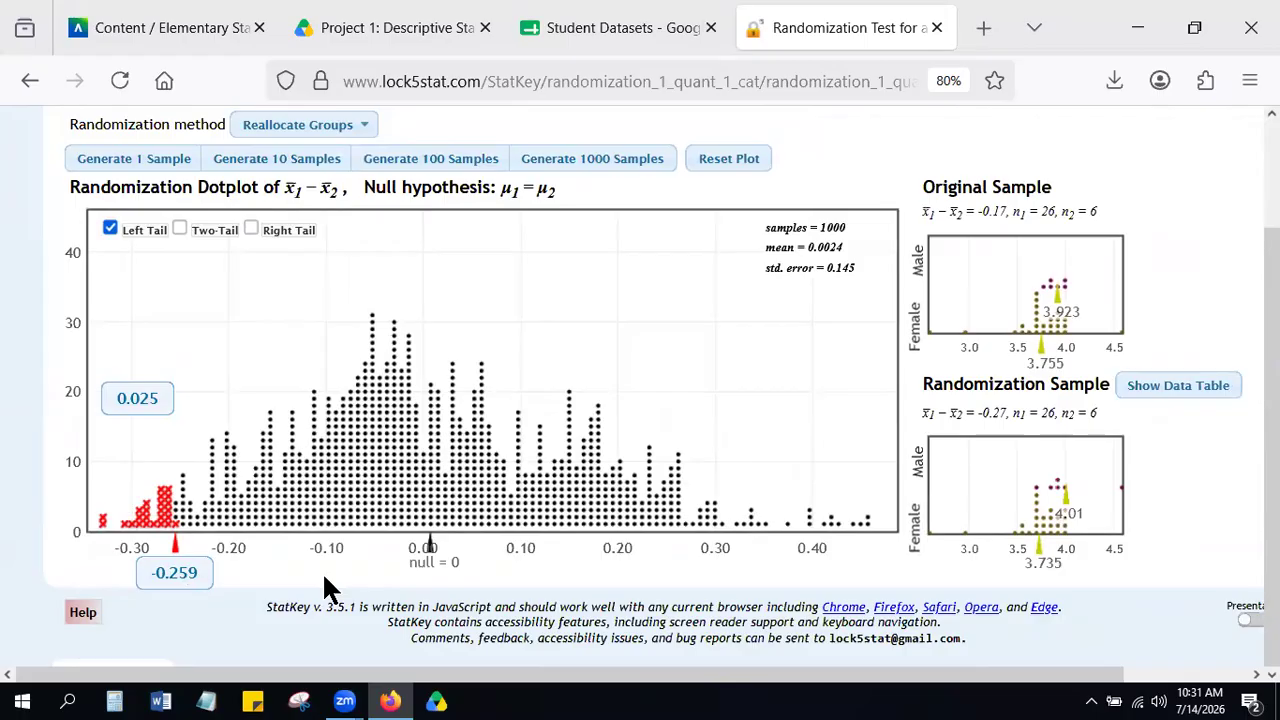
{"action": "scroll", "coordinate": [322, 571], "scroll_direction": "down", "scroll_amount": 1}
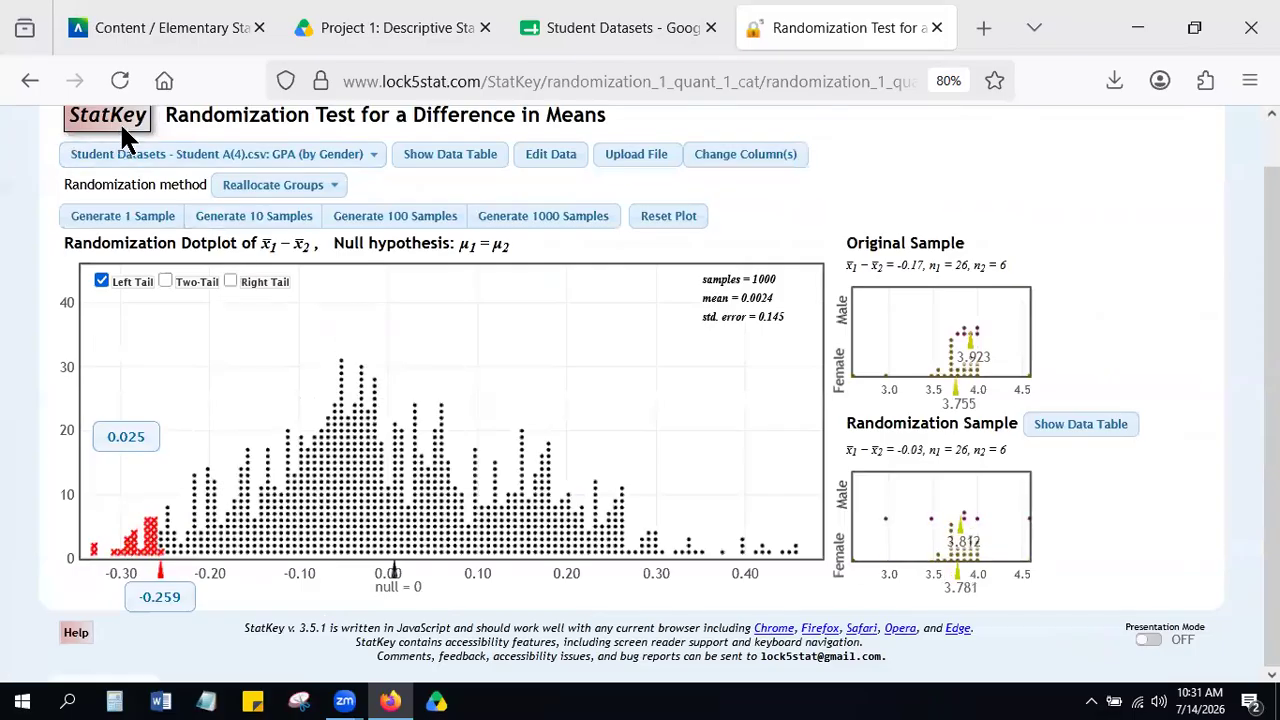
Return to the StatKey home page and open the randomization Test for Difference In Proportions.
{"action": "left_click", "coordinate": [112, 118]}
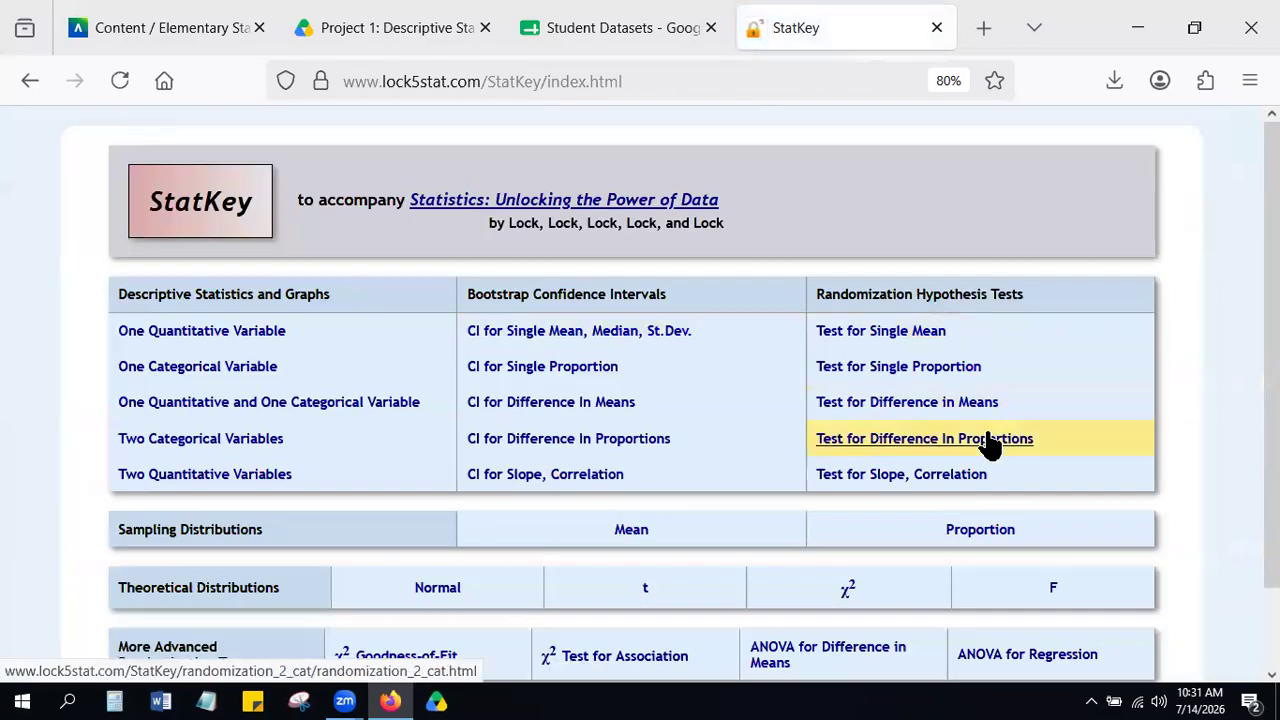
{"action": "scroll", "coordinate": [990, 447], "scroll_direction": "up", "scroll_amount": 2}
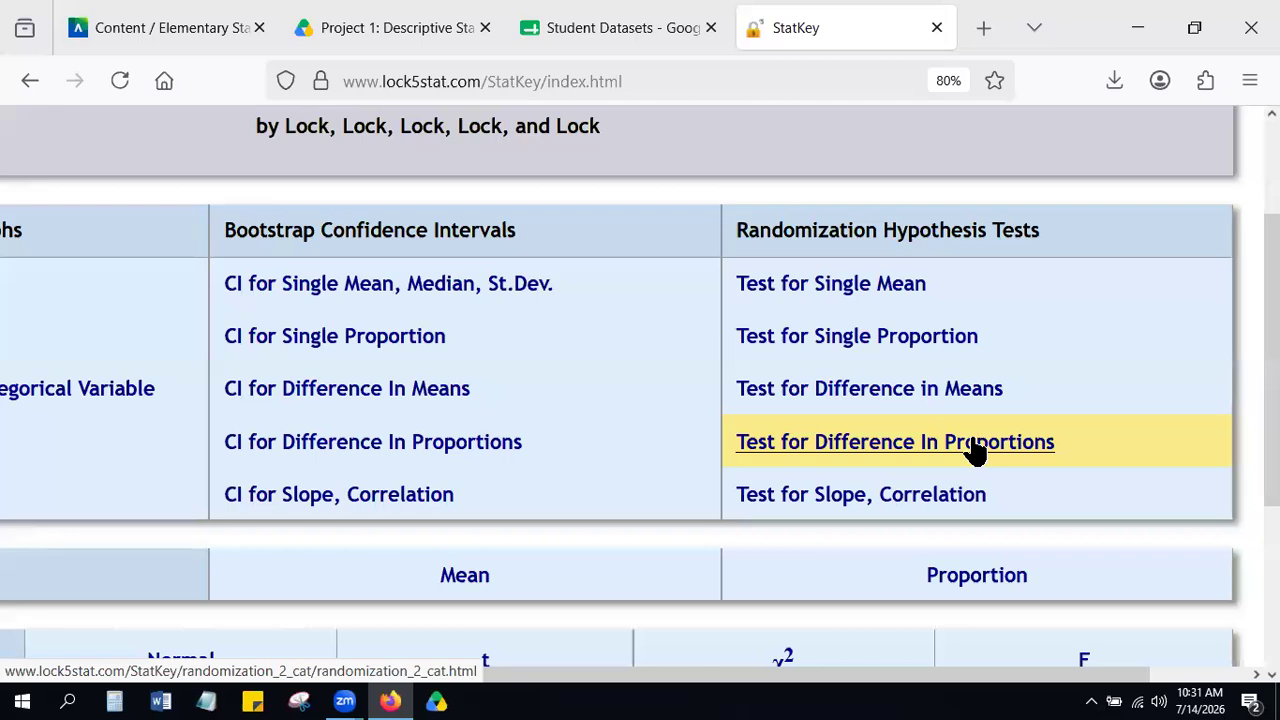
{"action": "left_click", "coordinate": [973, 445]}
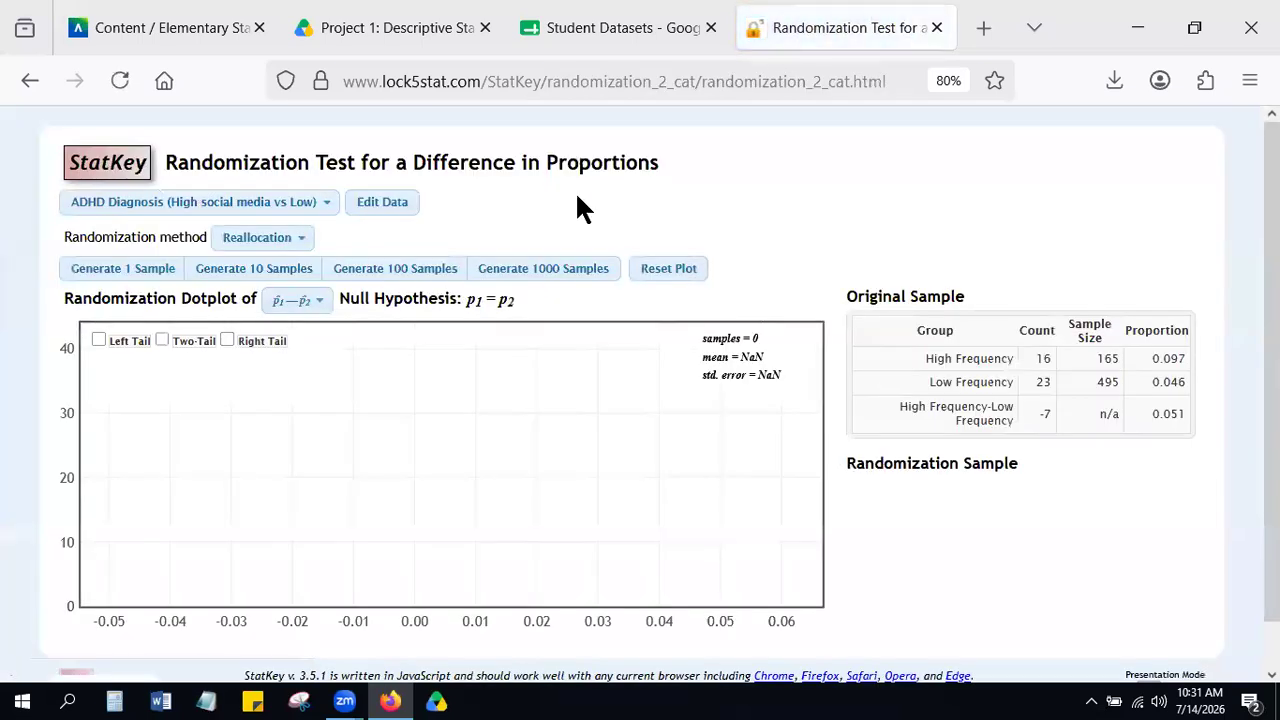
{"action": "scroll", "coordinate": [577, 197], "scroll_direction": "up", "scroll_amount": 2}
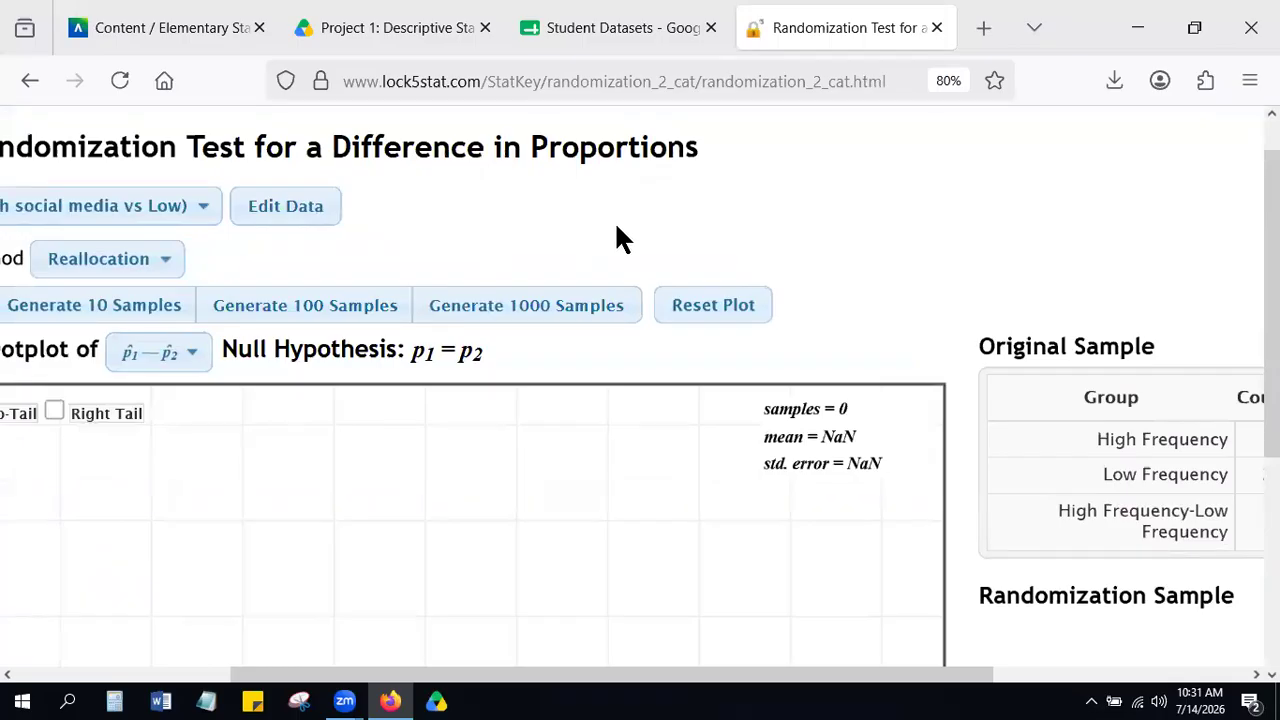
{"action": "scroll", "coordinate": [617, 230], "scroll_direction": "down", "scroll_amount": 2}
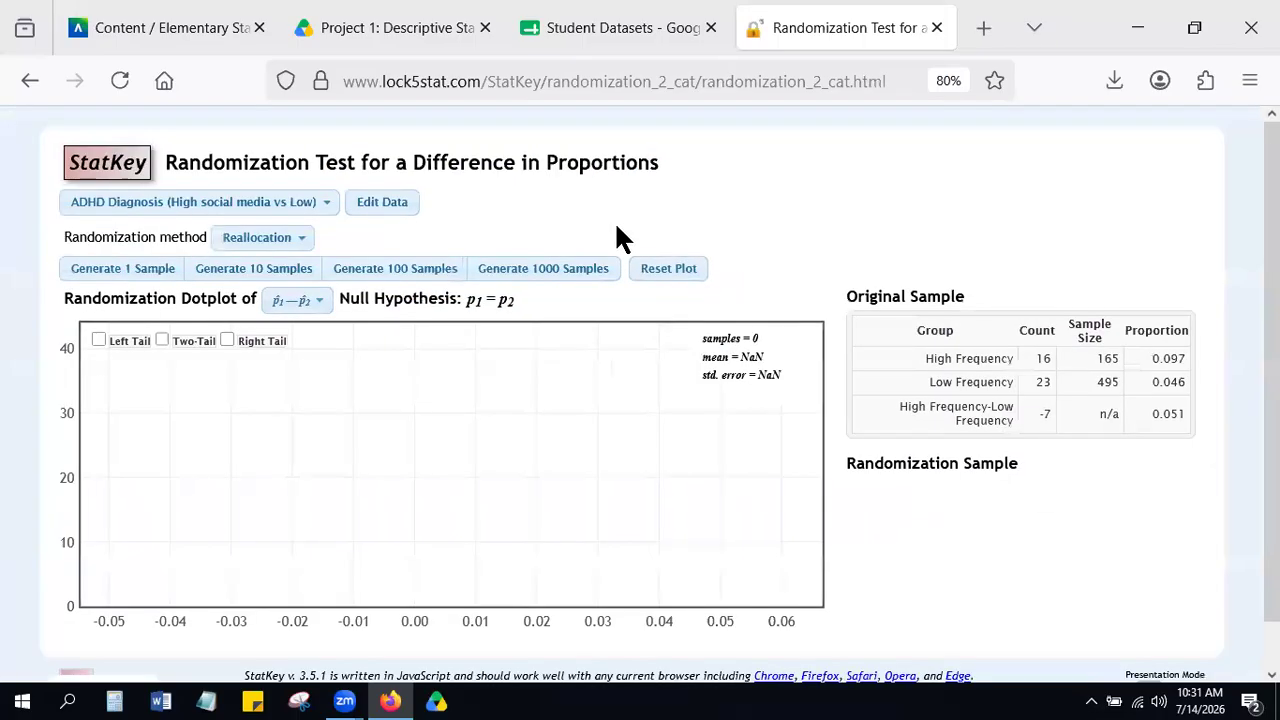
{"action": "left_click", "coordinate": [109, 166]}
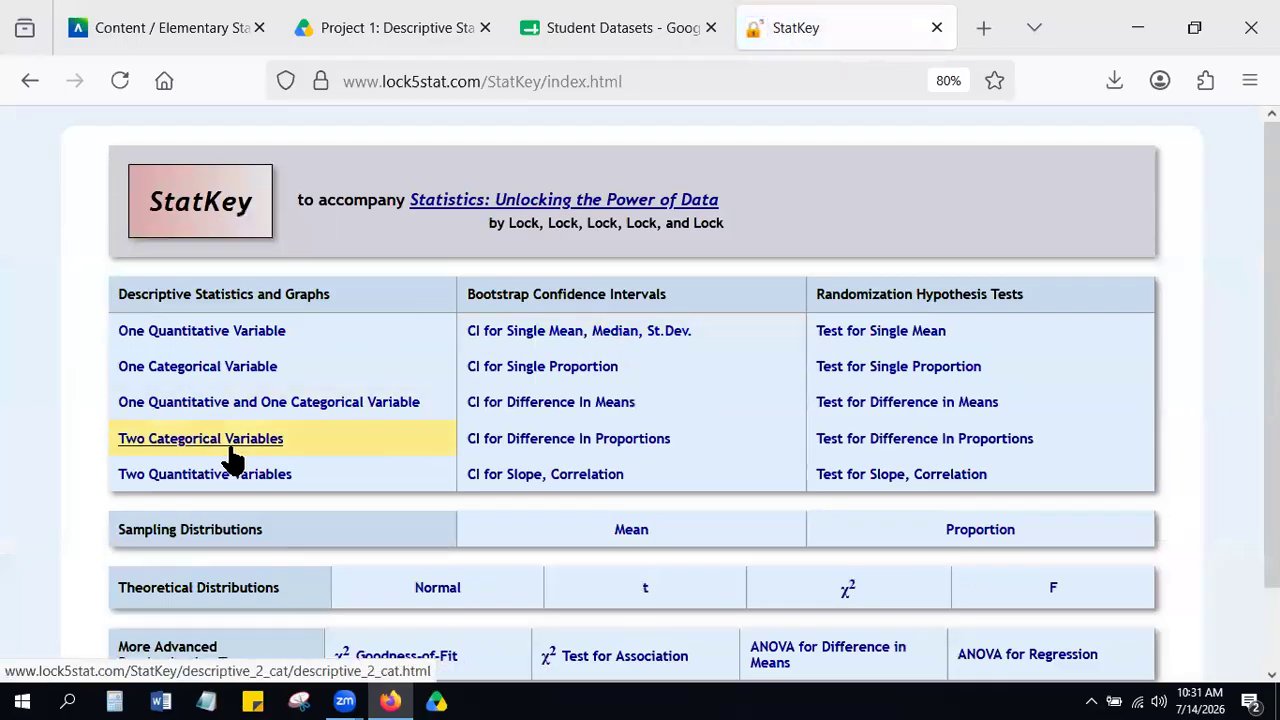
{"action": "left_click", "coordinate": [950, 442]}
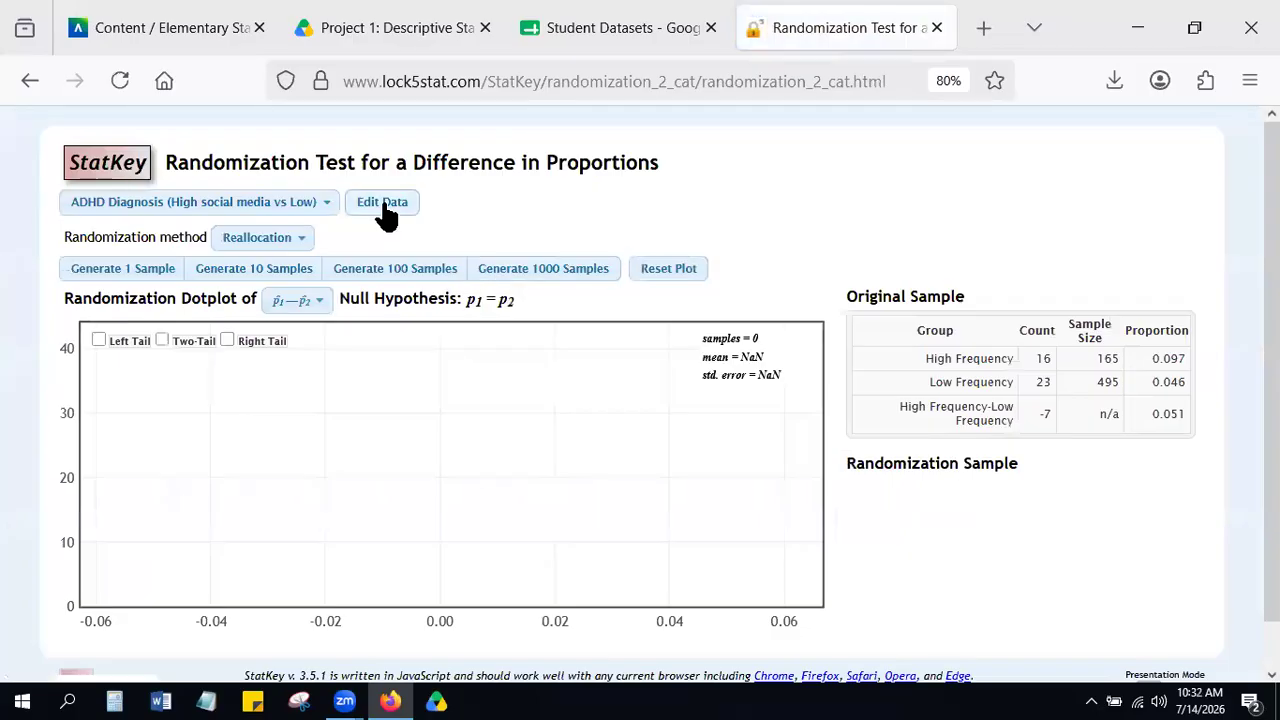
Open descriptive statistics for Two Categorical Variables from the StatKey home page and upload "Student Datasets - Student A(4).csv".
{"action": "left_click", "coordinate": [99, 172]}
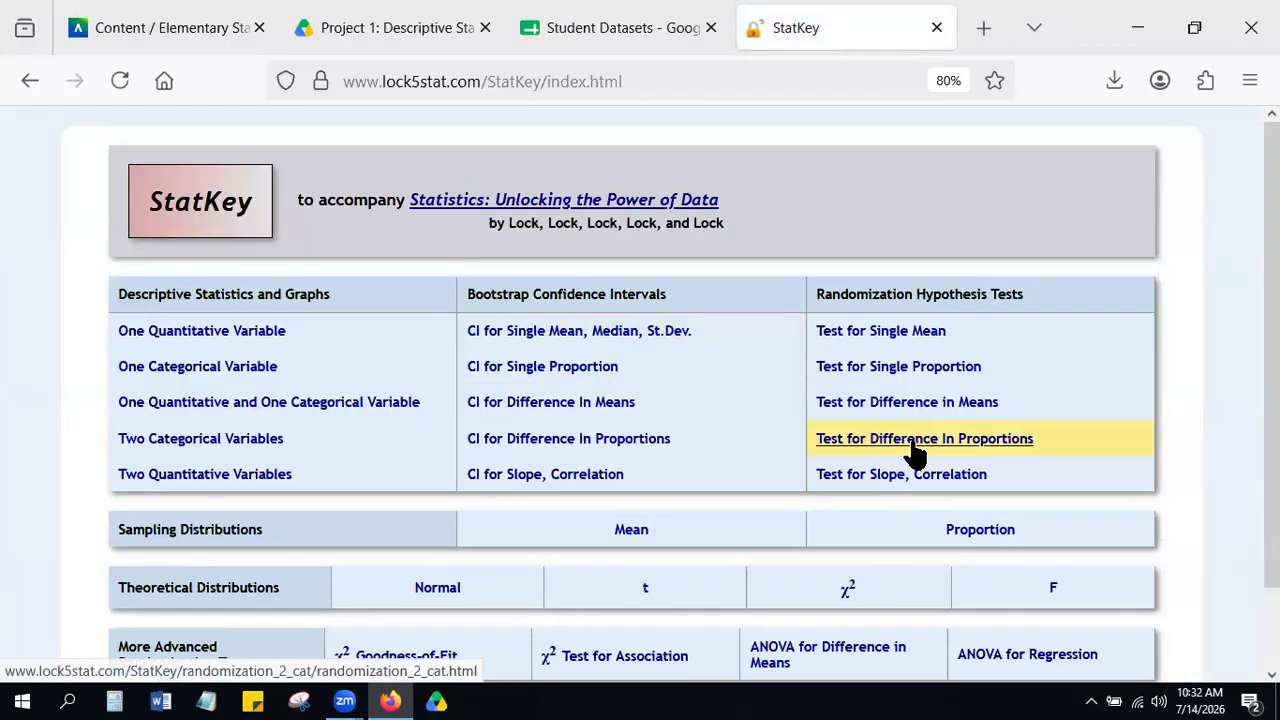
{"action": "left_click", "coordinate": [210, 444]}
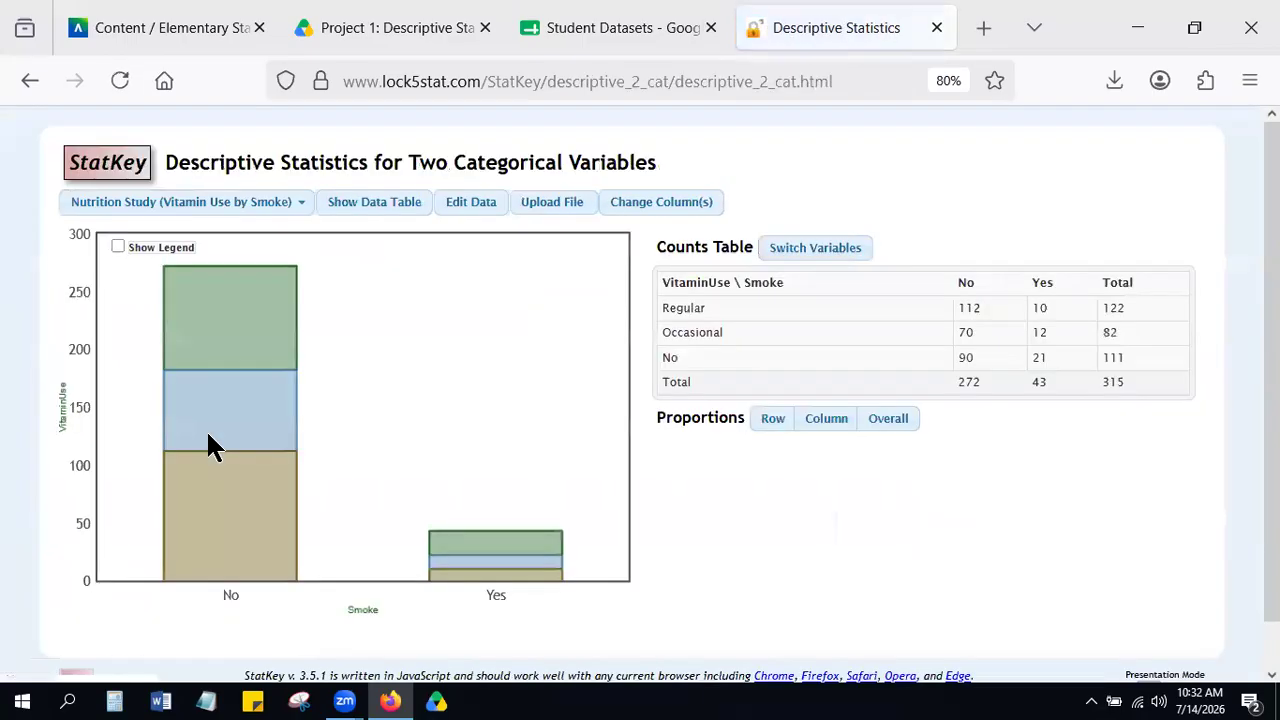
{"action": "left_click", "coordinate": [559, 200]}
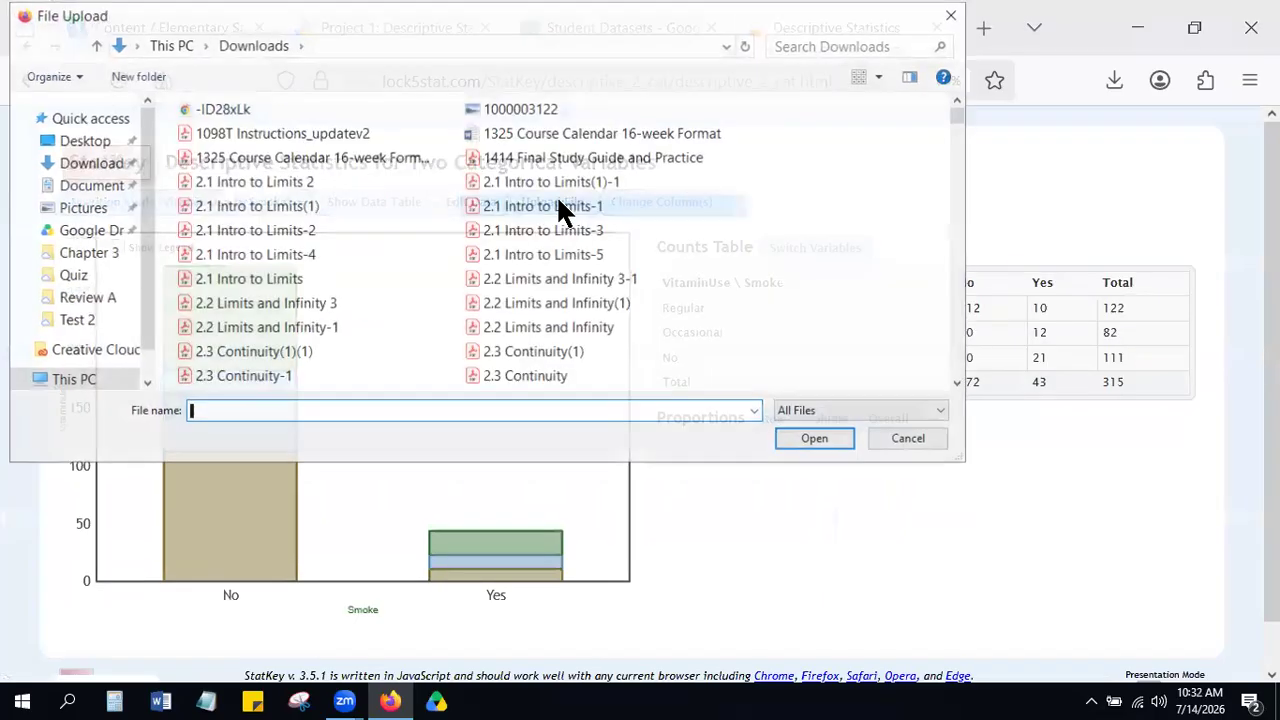
{"action": "double_click", "coordinate": [584, 108]}
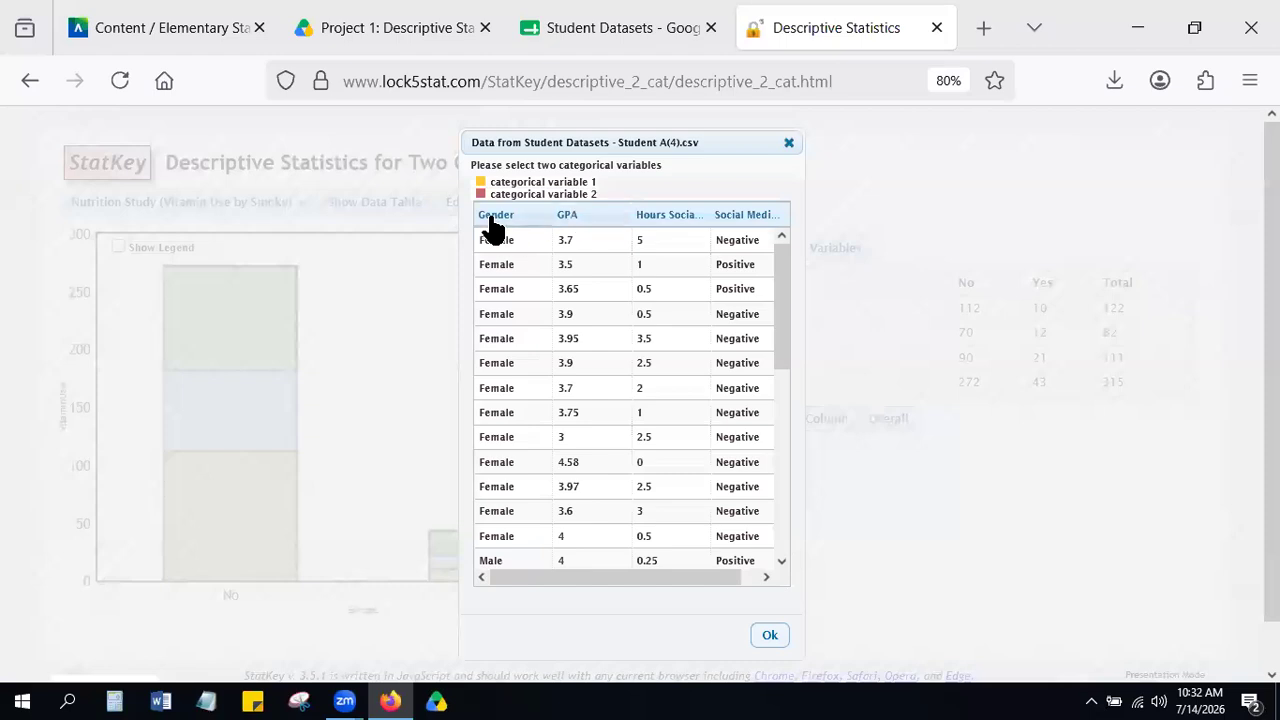
Choose Gender and Social Media Affected? as the two categorical variables and load them.
{"action": "left_click", "coordinate": [492, 218]}
{"action": "left_click", "coordinate": [740, 218]}
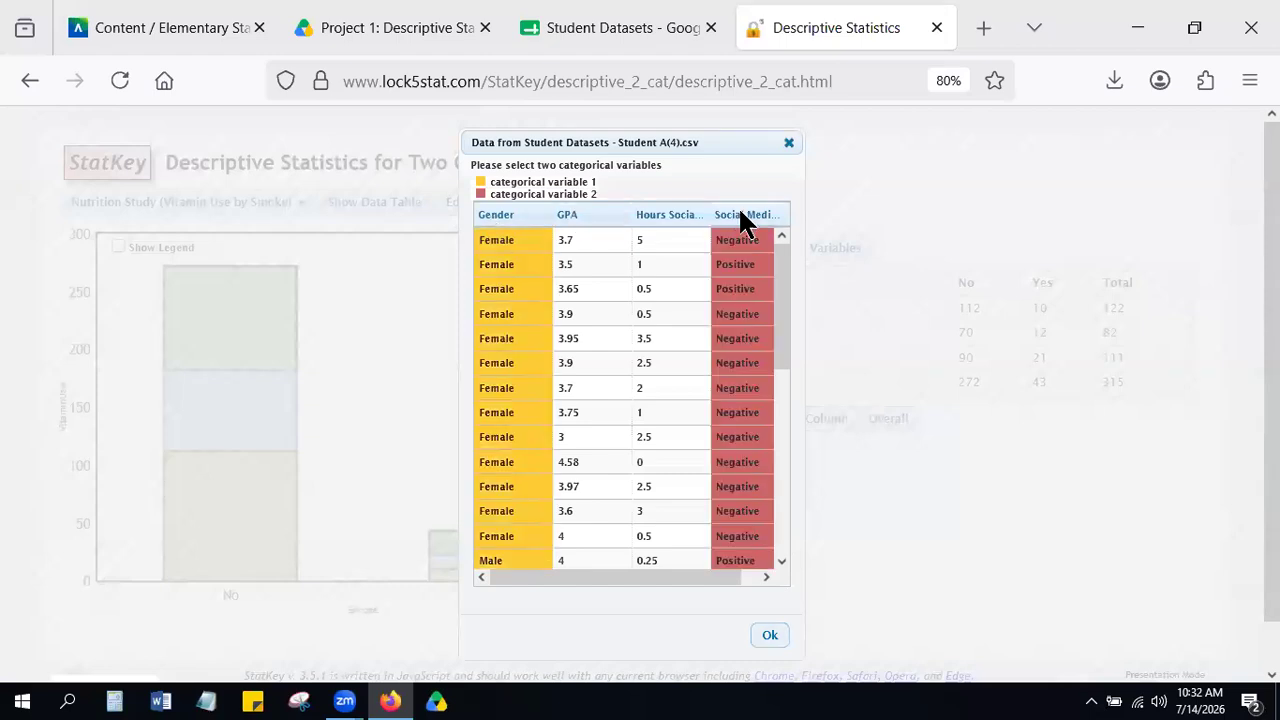
{"action": "scroll", "coordinate": [849, 395], "scroll_direction": "down", "scroll_amount": 1}
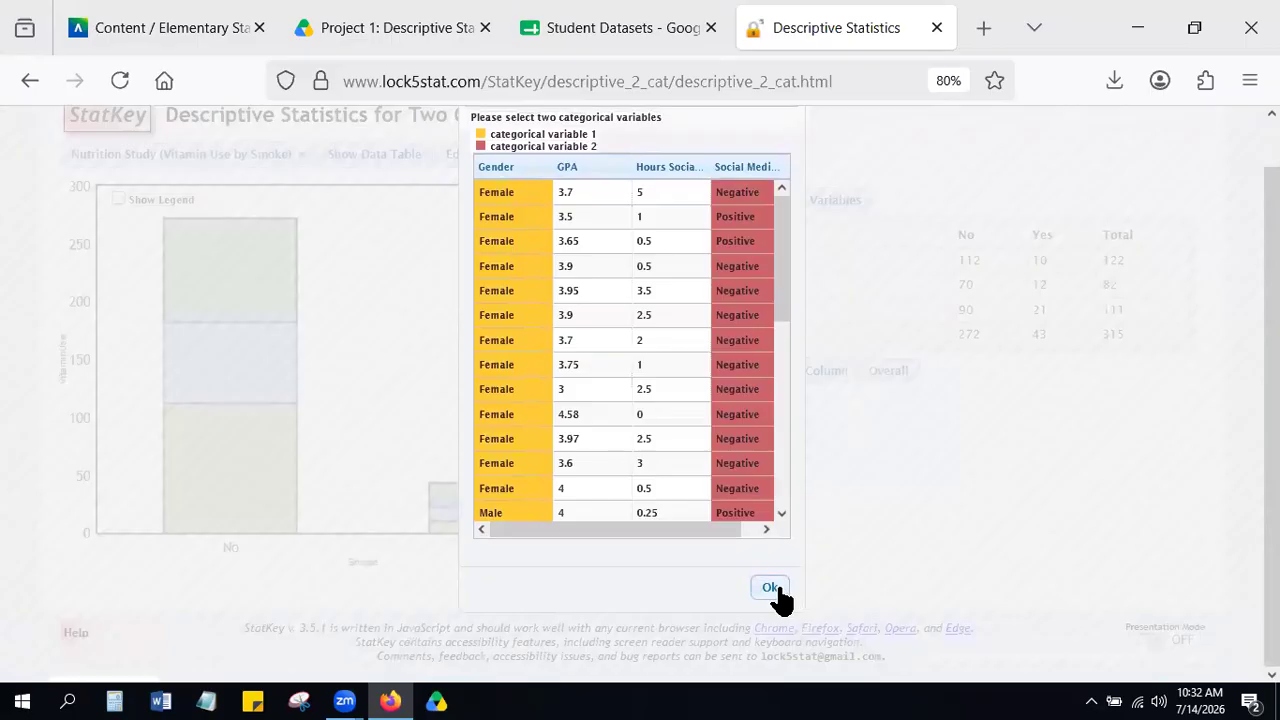
{"action": "left_click", "coordinate": [770, 588]}
{"action": "scroll", "coordinate": [942, 400], "scroll_direction": "up", "scroll_amount": 1}
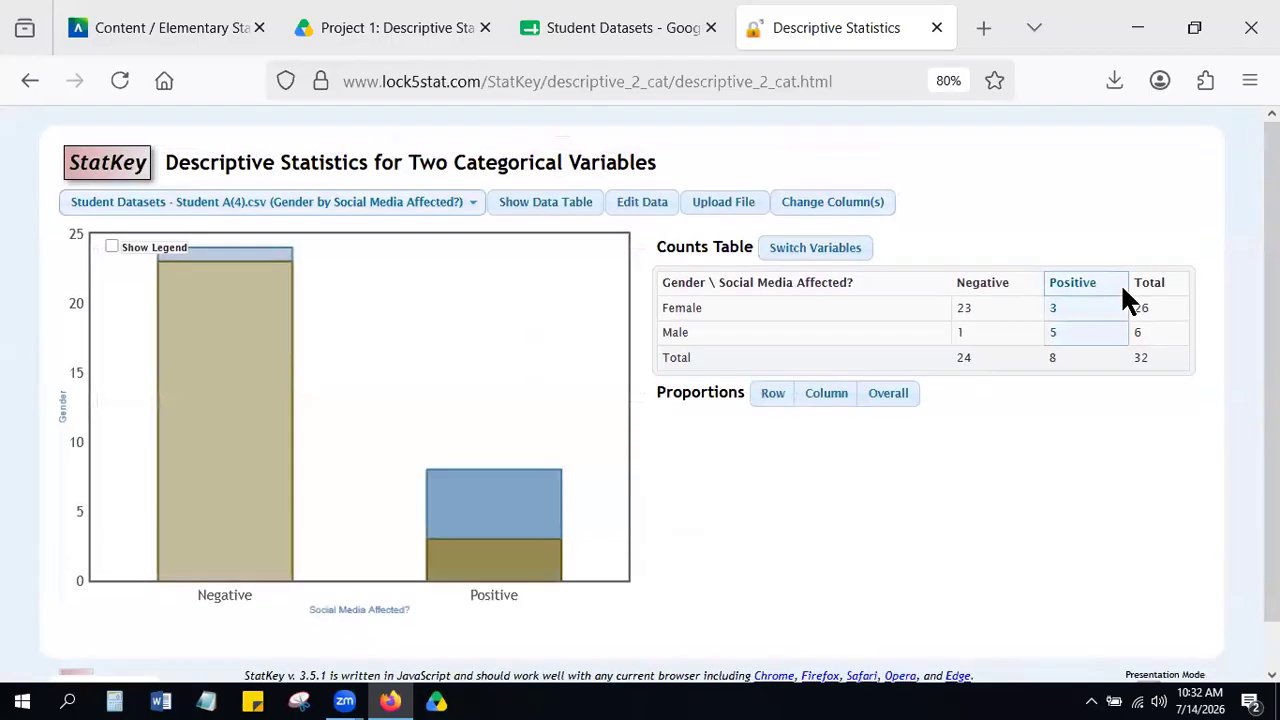
Examine the counts table, display its row proportions and compare the female and male proportions answering Negative.
{"action": "scroll", "coordinate": [1122, 286], "scroll_direction": "up", "scroll_amount": 5}
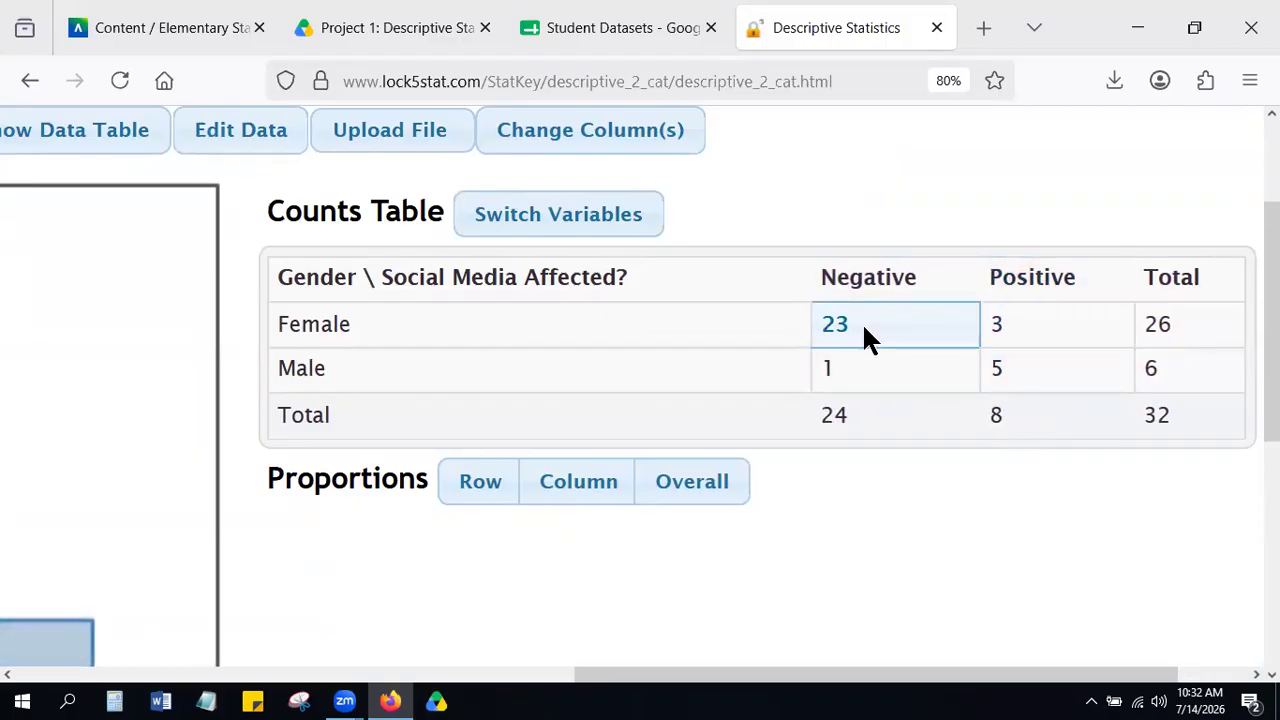
{"action": "scroll", "coordinate": [864, 328], "scroll_direction": "down", "scroll_amount": 4}
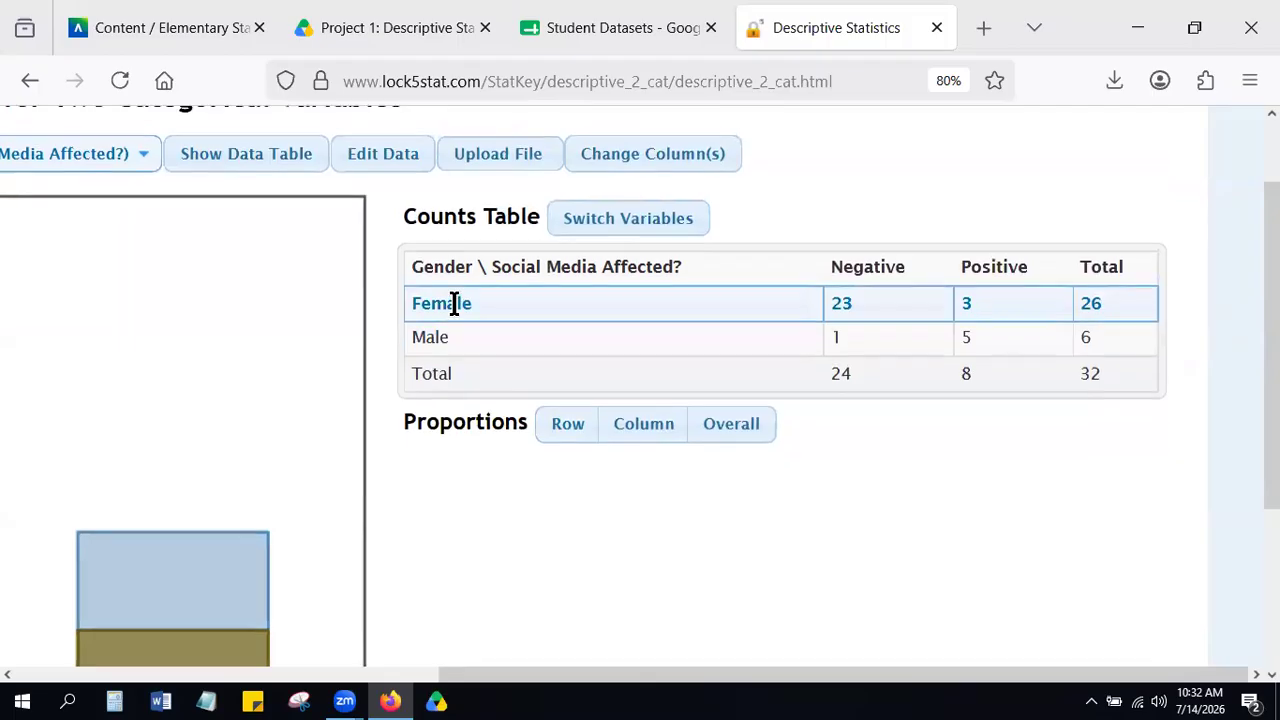
{"action": "scroll", "coordinate": [451, 302], "scroll_direction": "up", "scroll_amount": 3}
{"action": "scroll", "coordinate": [457, 326], "scroll_direction": "down", "scroll_amount": 3}
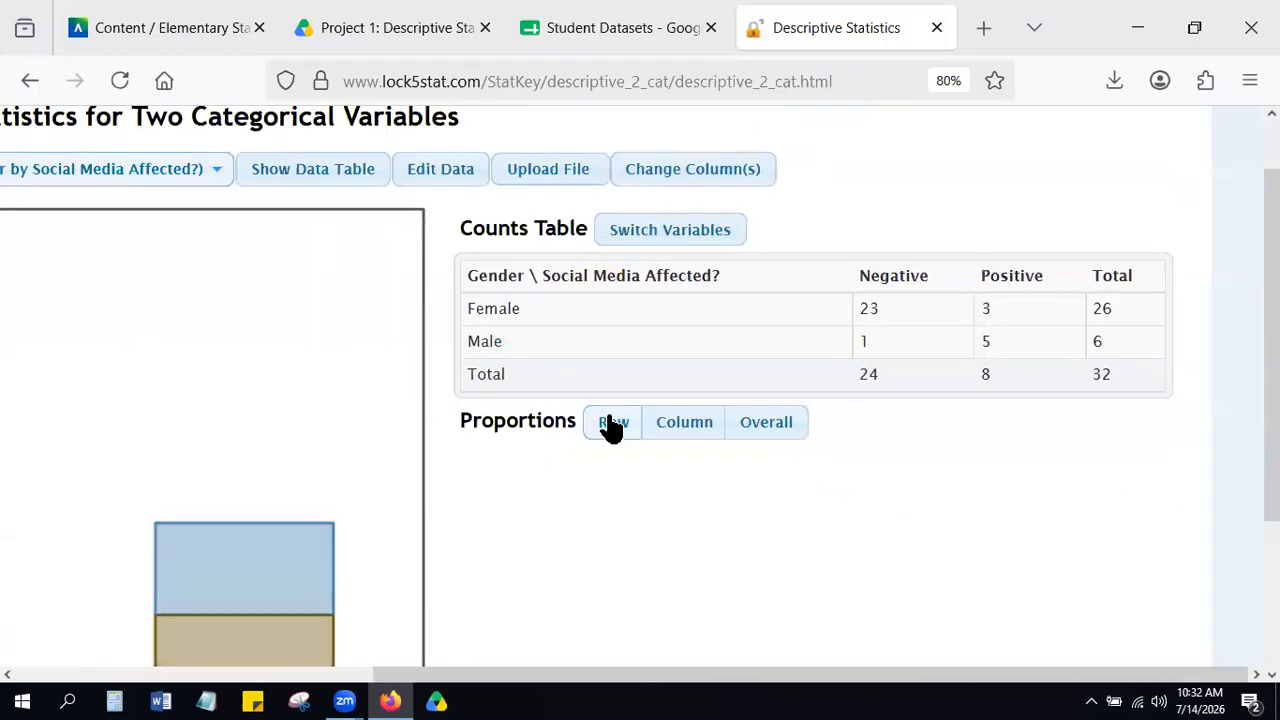
{"action": "left_click", "coordinate": [612, 424]}
{"action": "scroll", "coordinate": [612, 424], "scroll_direction": "down", "scroll_amount": 1}
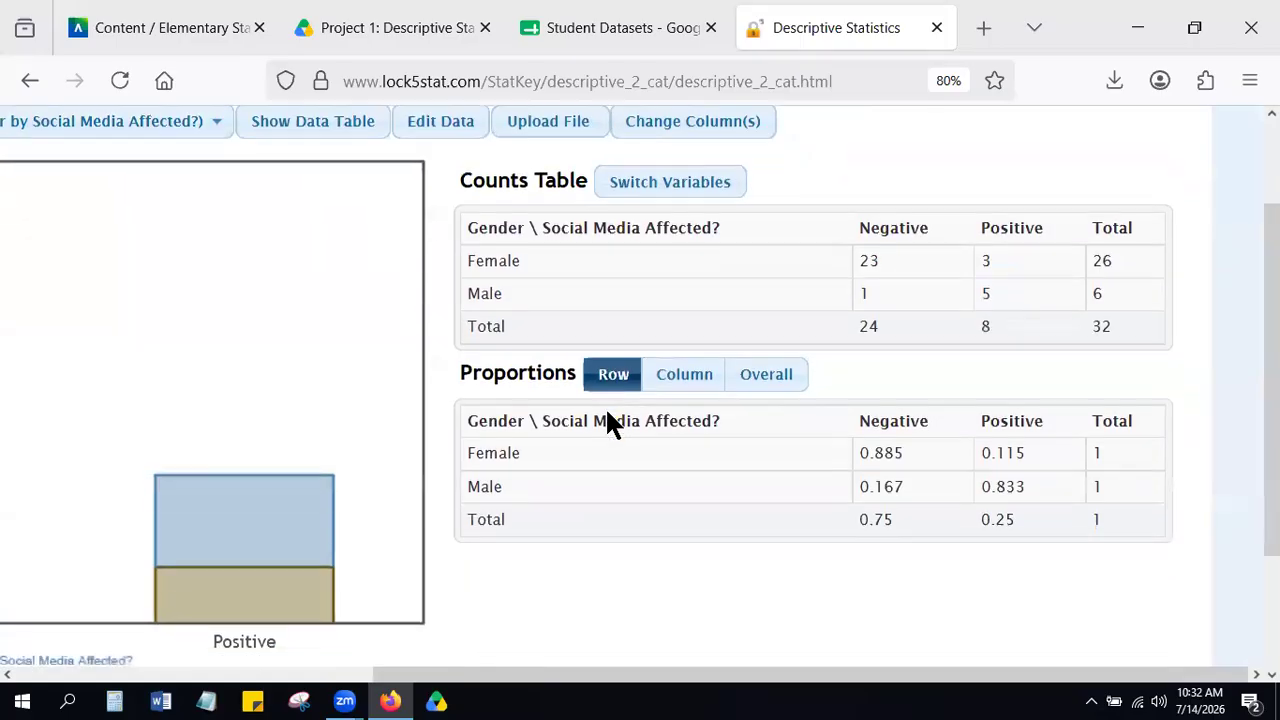
{"action": "right_click", "coordinate": [905, 452]}
{"action": "left_click", "coordinate": [883, 448]}
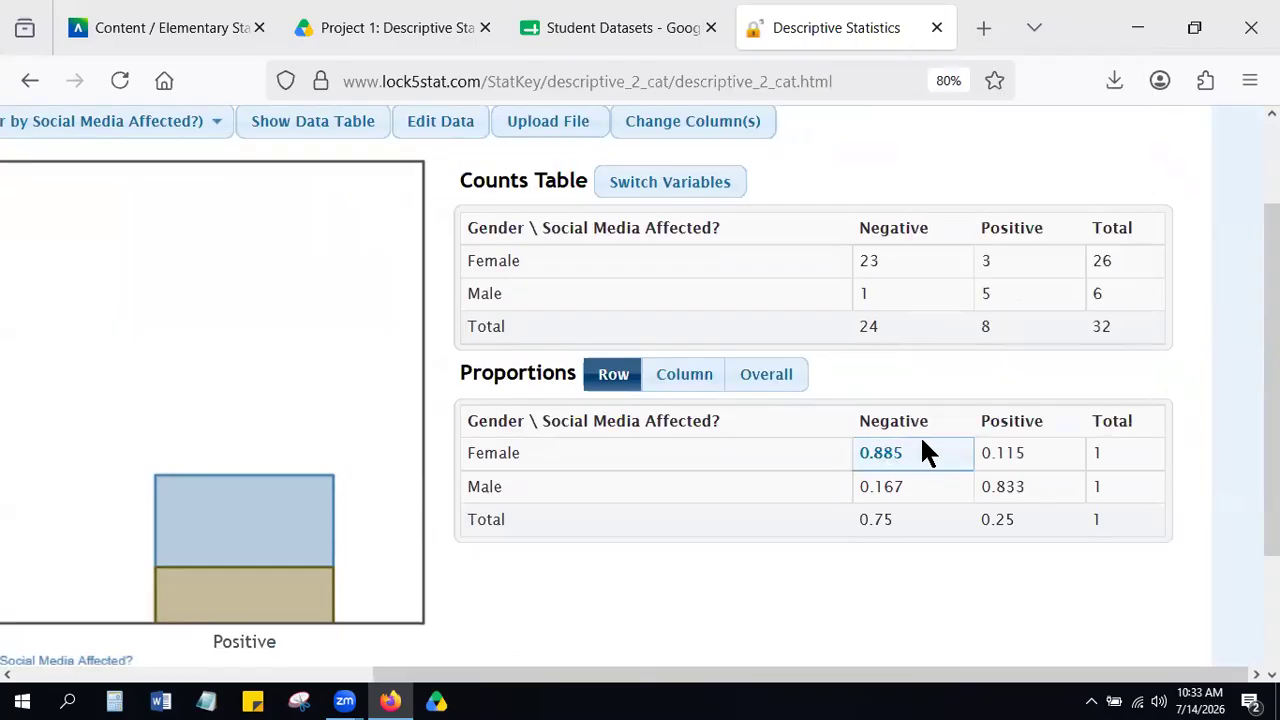
{"action": "scroll", "coordinate": [923, 452], "scroll_direction": "down", "scroll_amount": 1}
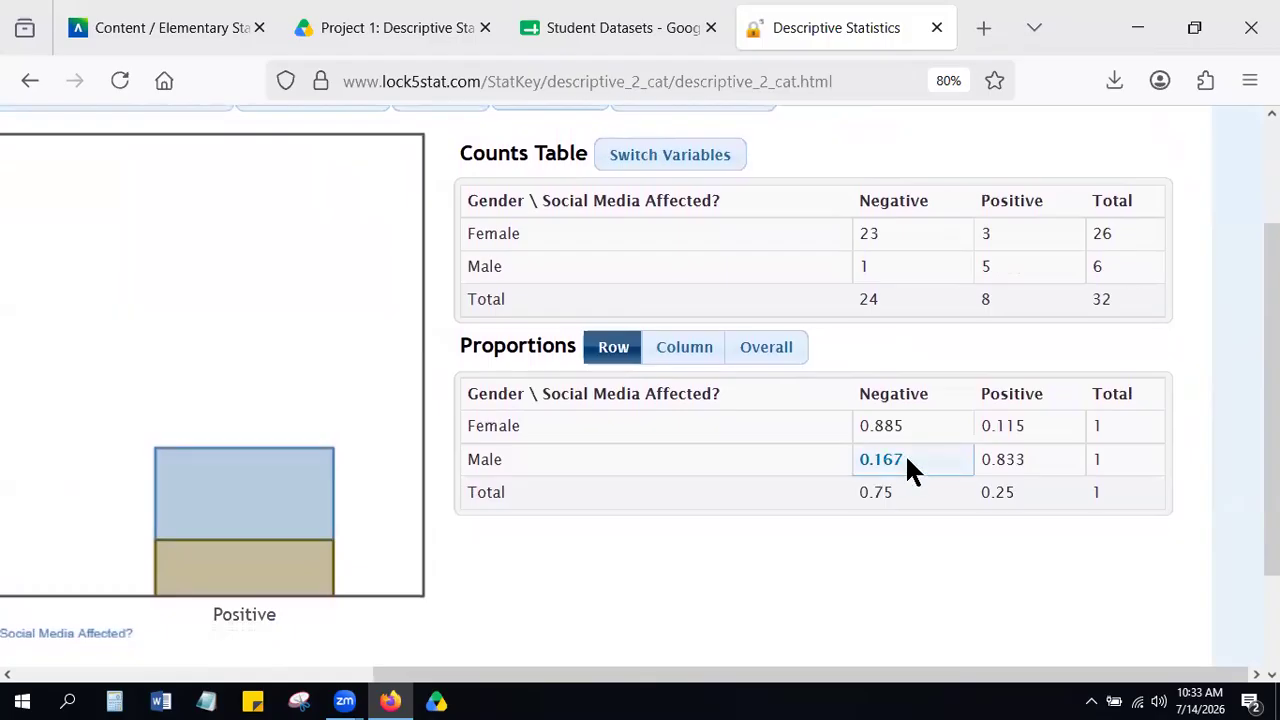
{"action": "scroll", "coordinate": [908, 465], "scroll_direction": "up", "scroll_amount": 3}
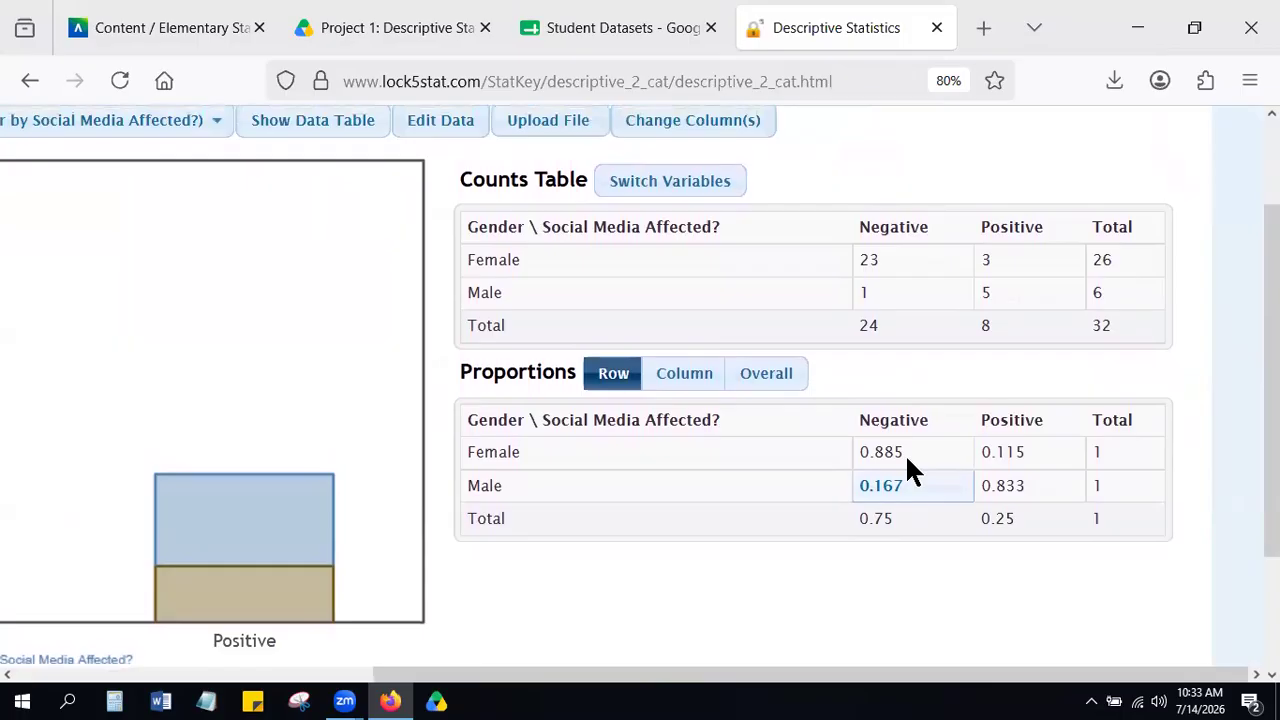
{"action": "scroll", "coordinate": [905, 453], "scroll_direction": "up", "scroll_amount": 1}
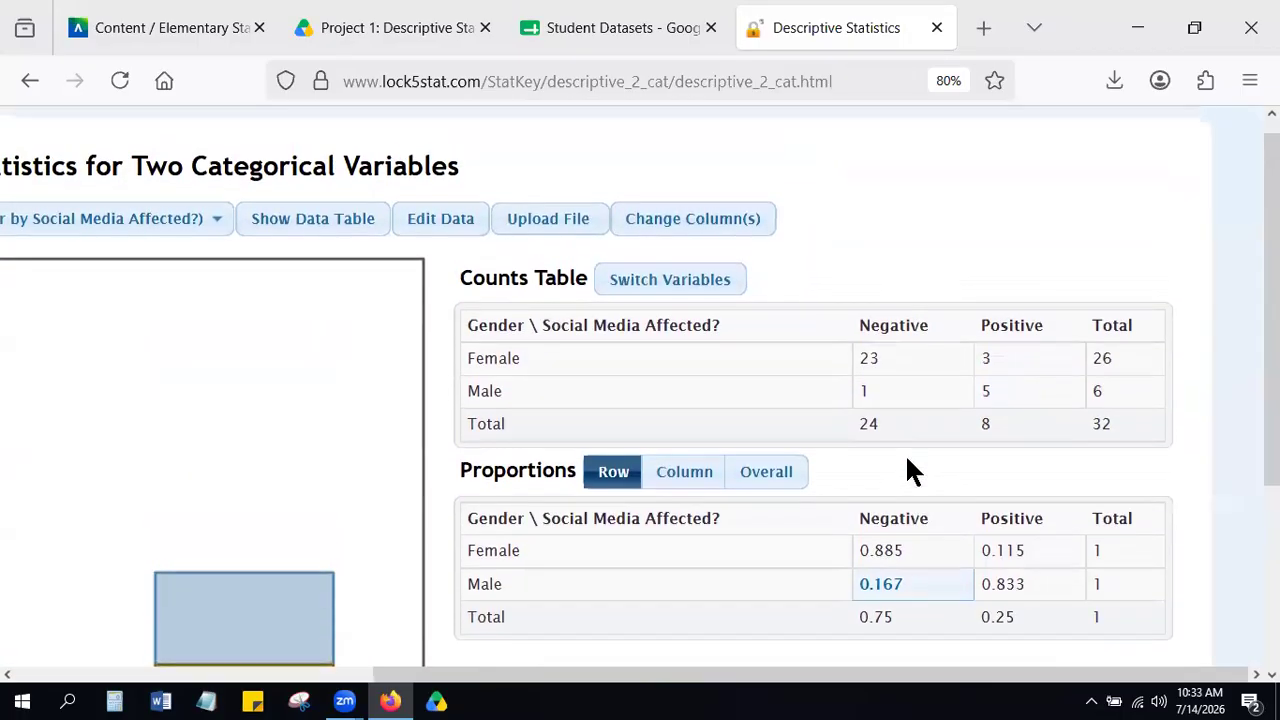
Switch the counts table's variables and switch them back so that Gender defines the rows.
{"action": "left_click", "coordinate": [669, 285]}
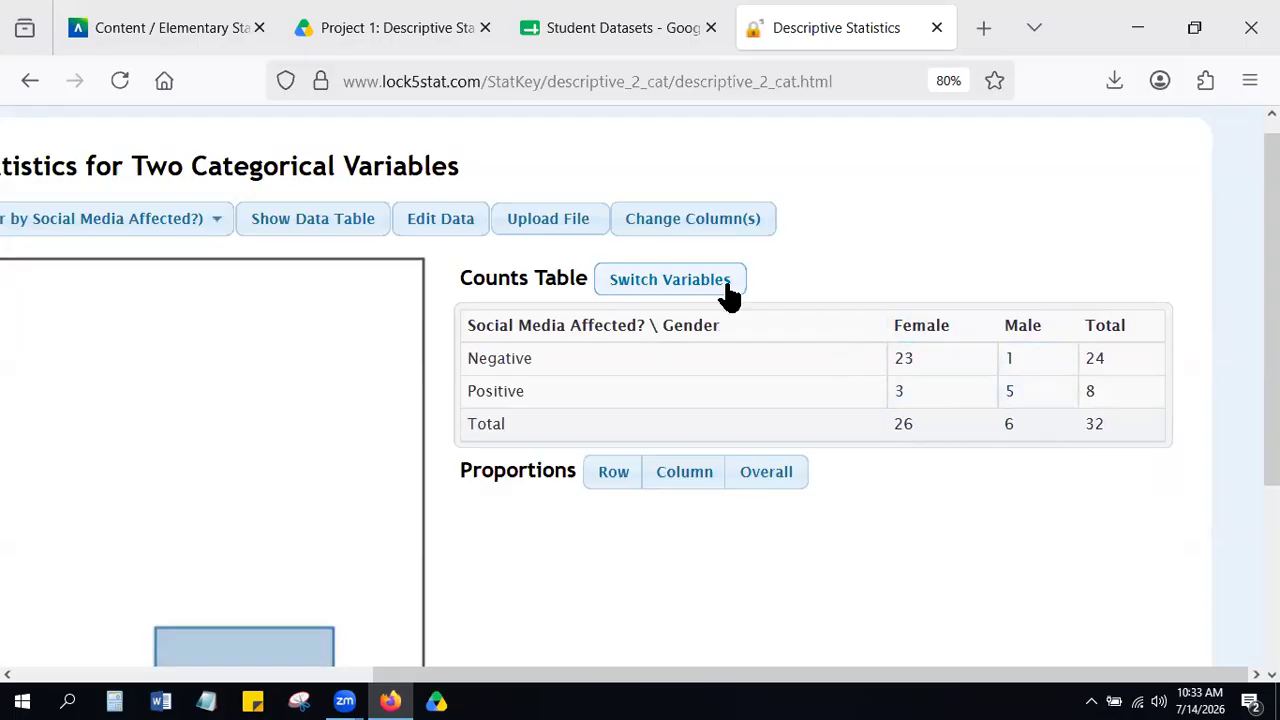
{"action": "left_click", "coordinate": [662, 288]}
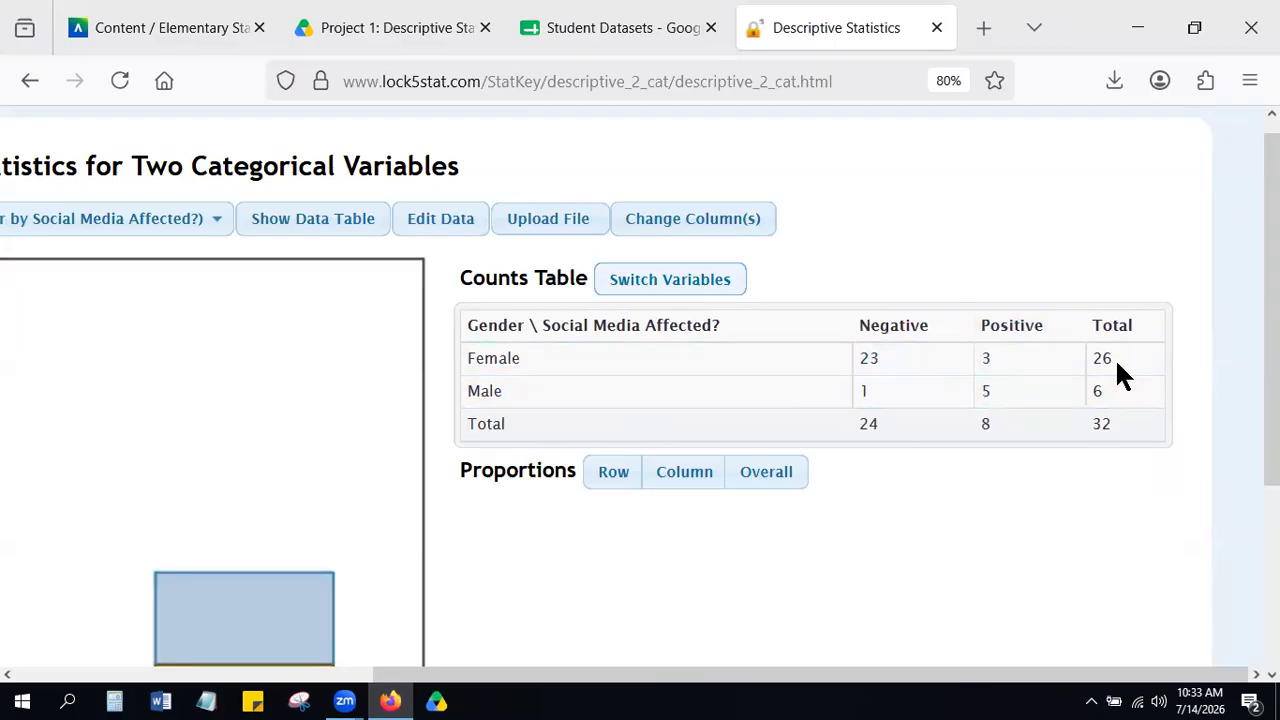
{"action": "left_click", "coordinate": [866, 391]}
{"action": "scroll", "coordinate": [693, 304], "scroll_direction": "down", "scroll_amount": 3}
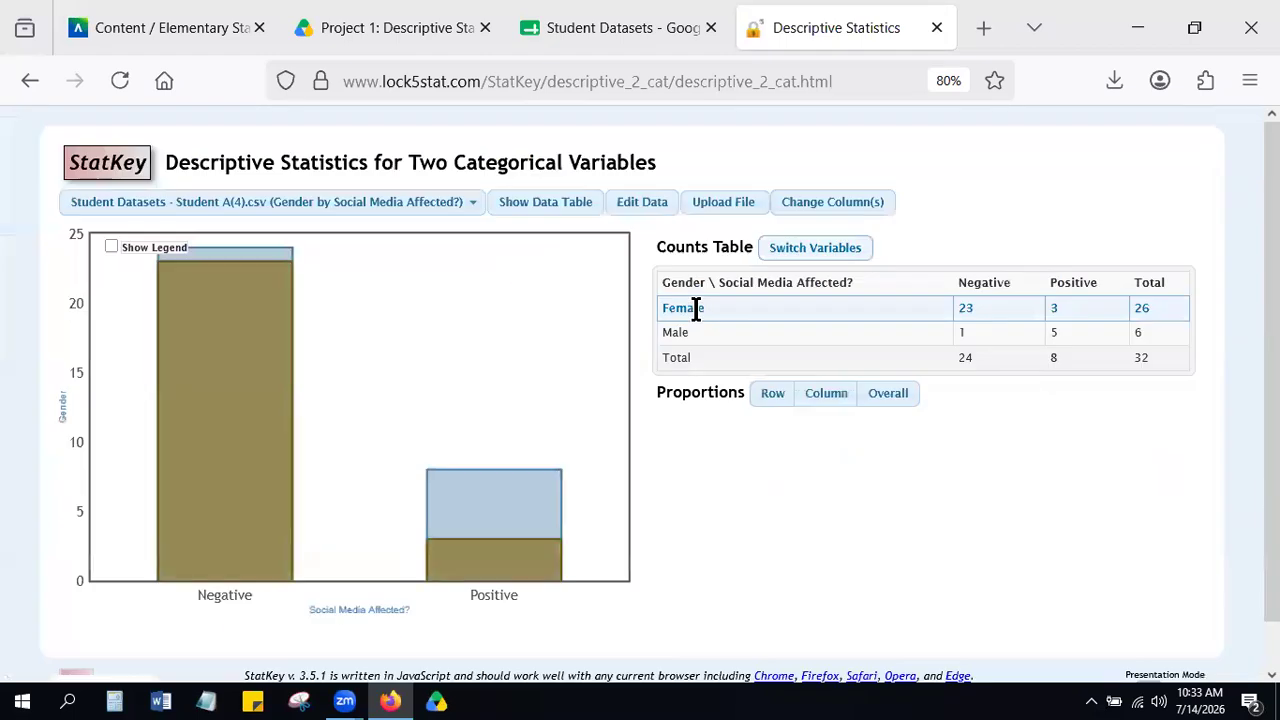
Open the randomization Test for Difference In Proportions and enter group 1 count 23, sample size 26, and group 2 count 1, sample size 6.
{"action": "left_click", "coordinate": [135, 168]}
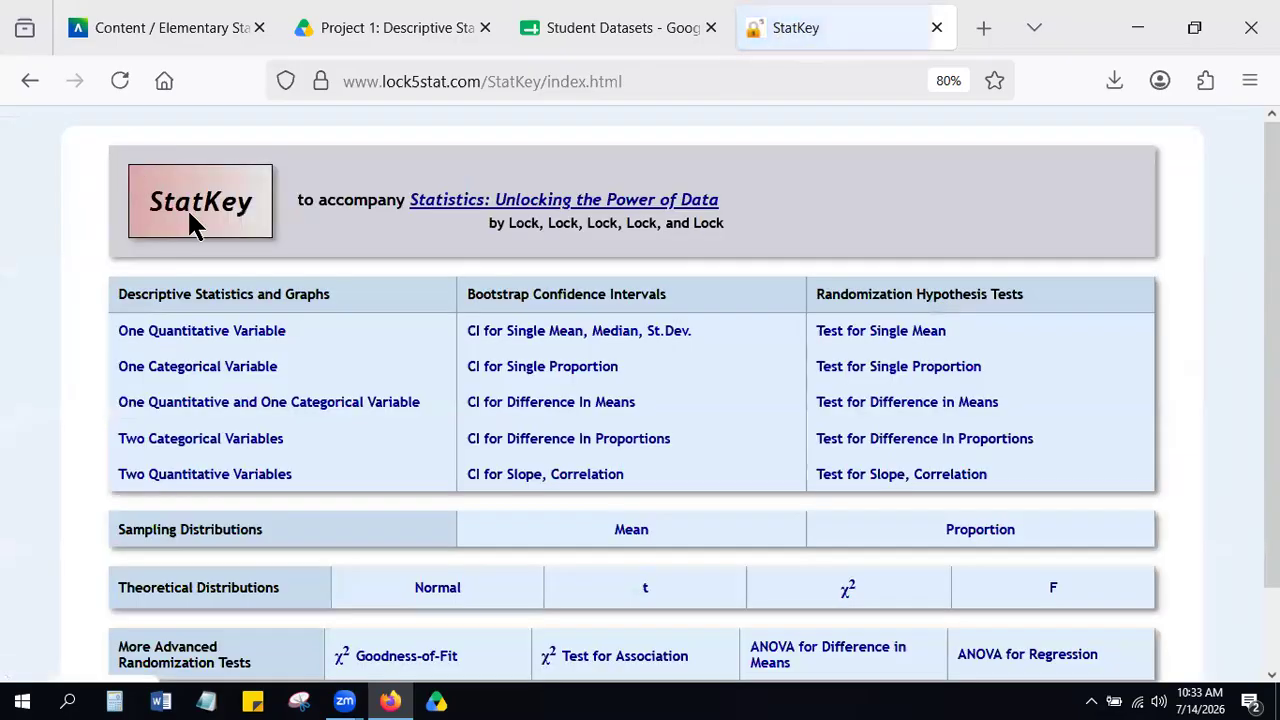
{"action": "left_click", "coordinate": [990, 445]}
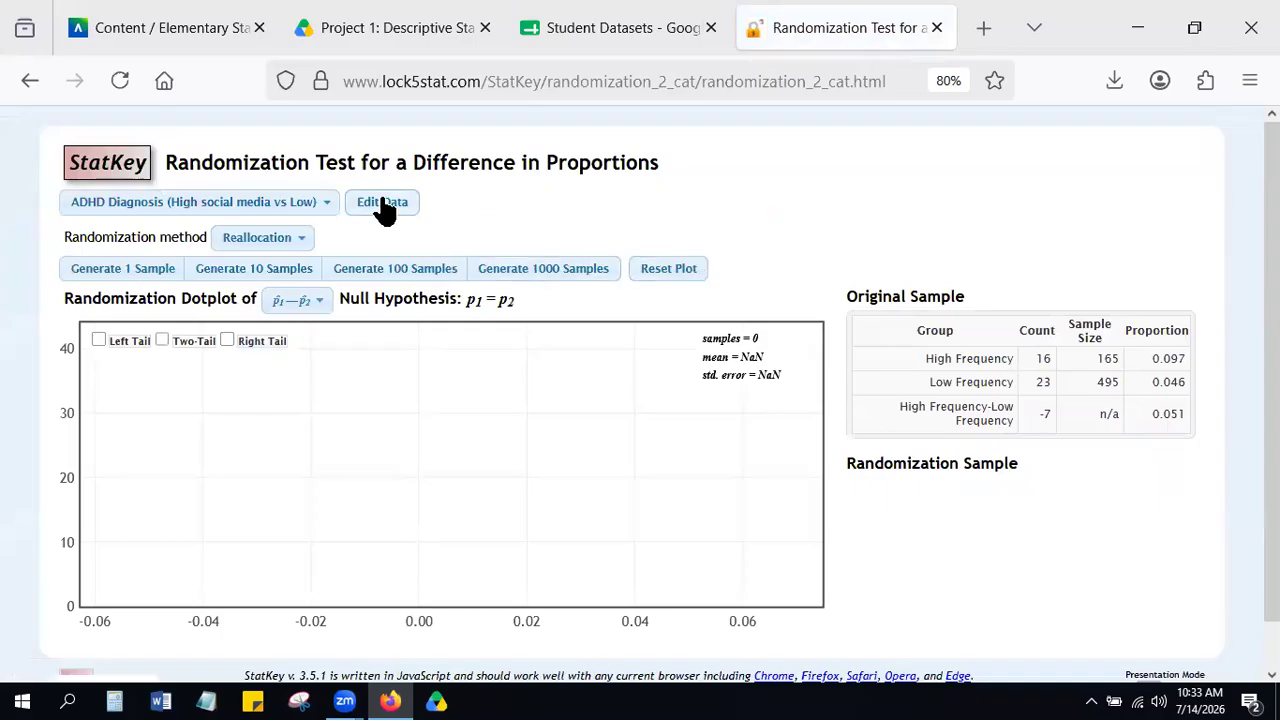
{"action": "left_click", "coordinate": [383, 204]}
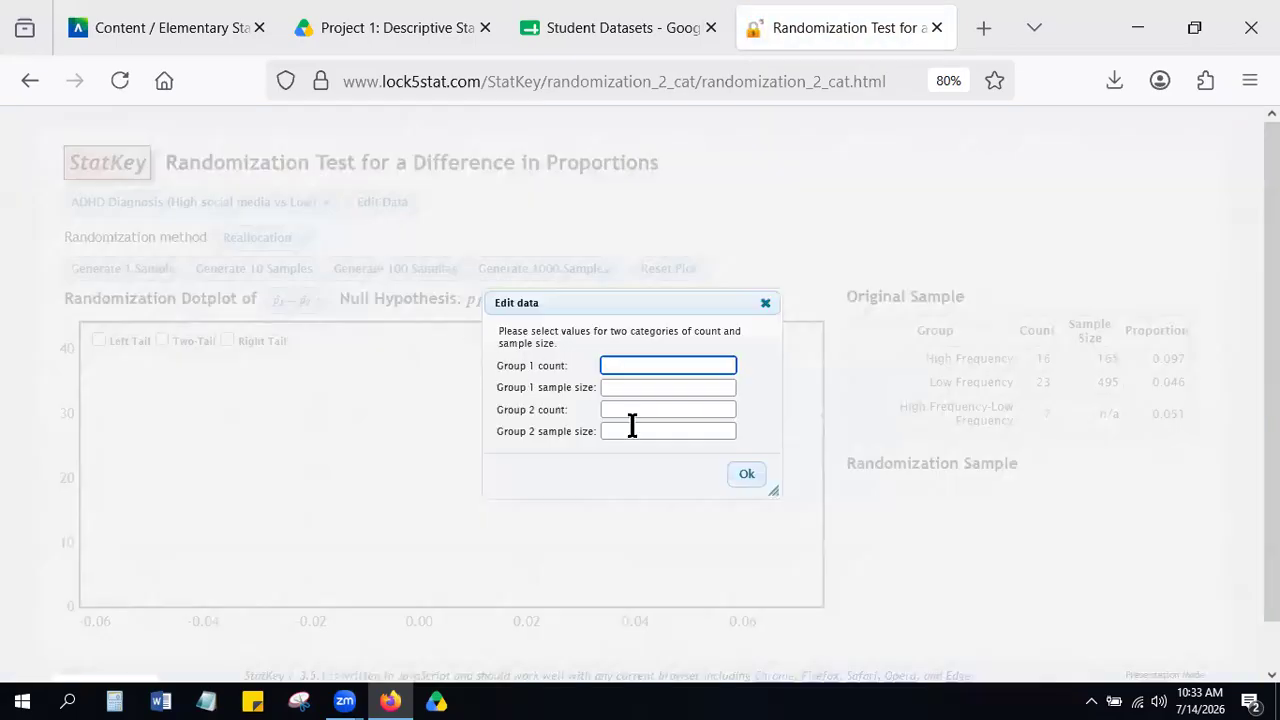
{"action": "scroll", "coordinate": [651, 437], "scroll_direction": "up", "scroll_amount": 5}
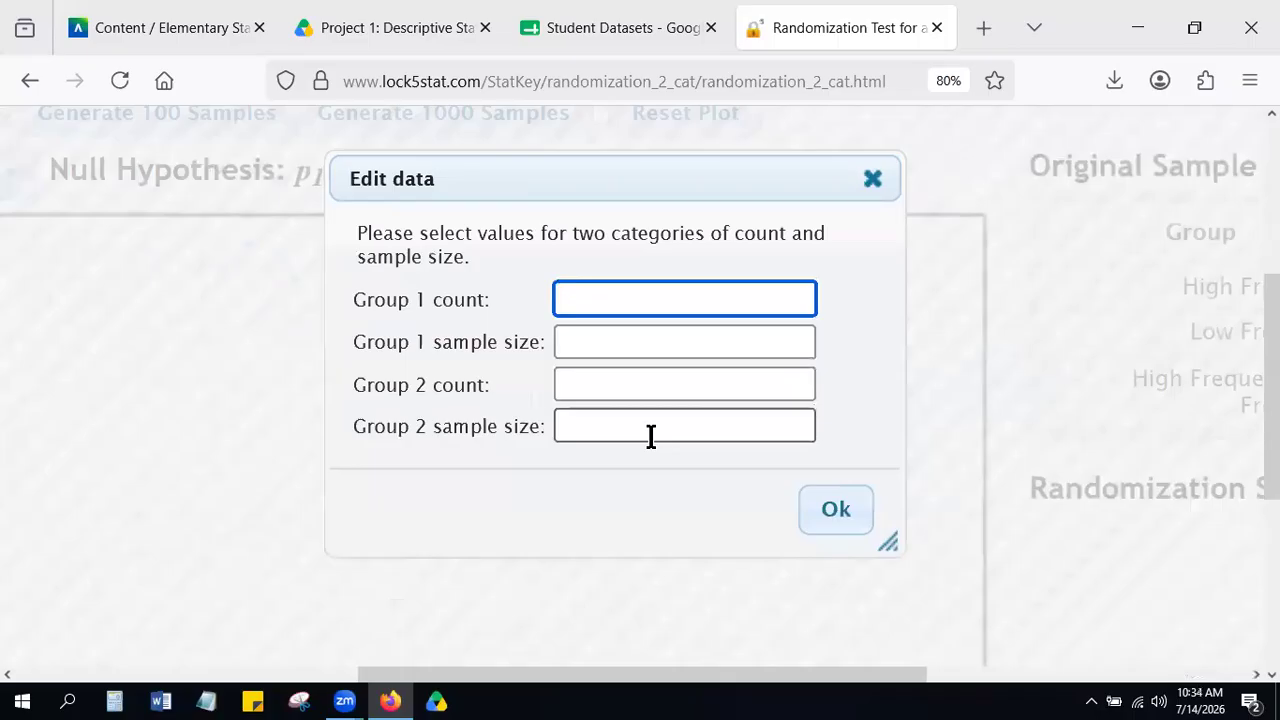
{"action": "type", "text": "23"}
{"action": "key", "text": "Tab"}
{"action": "type", "text": "26"}
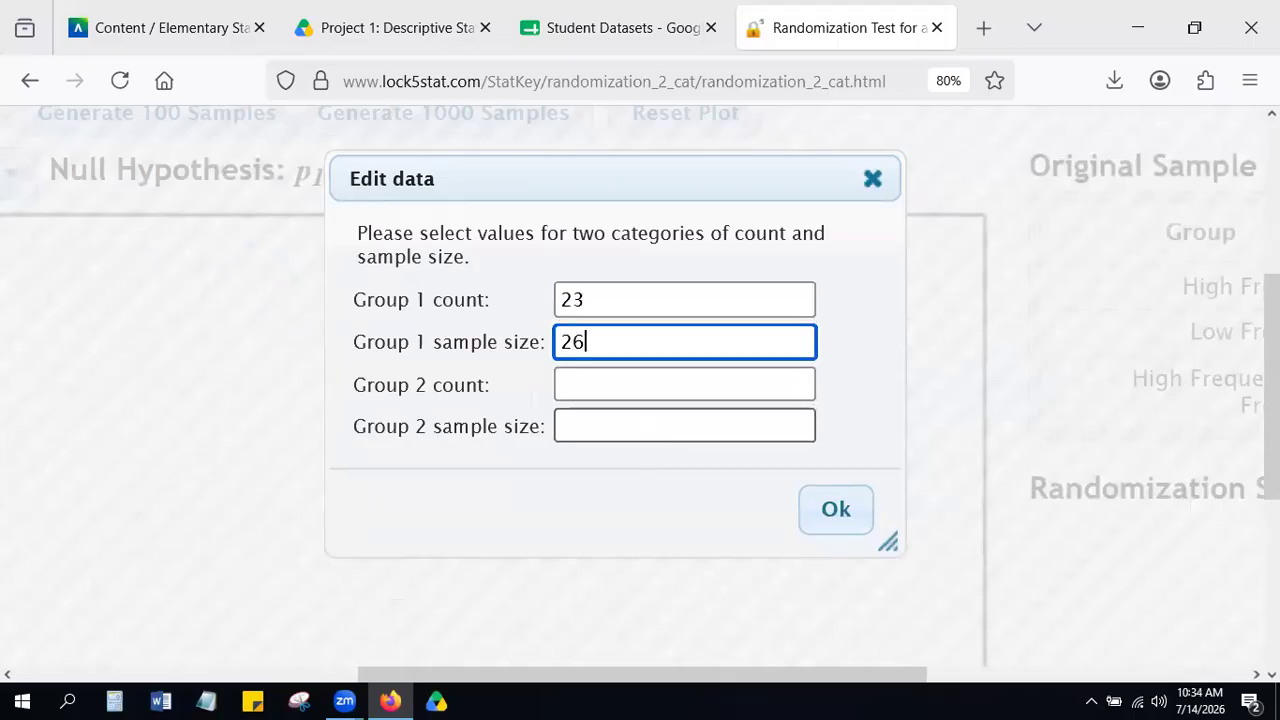
{"action": "key", "text": "Tab"}
{"action": "type", "text": "1"}
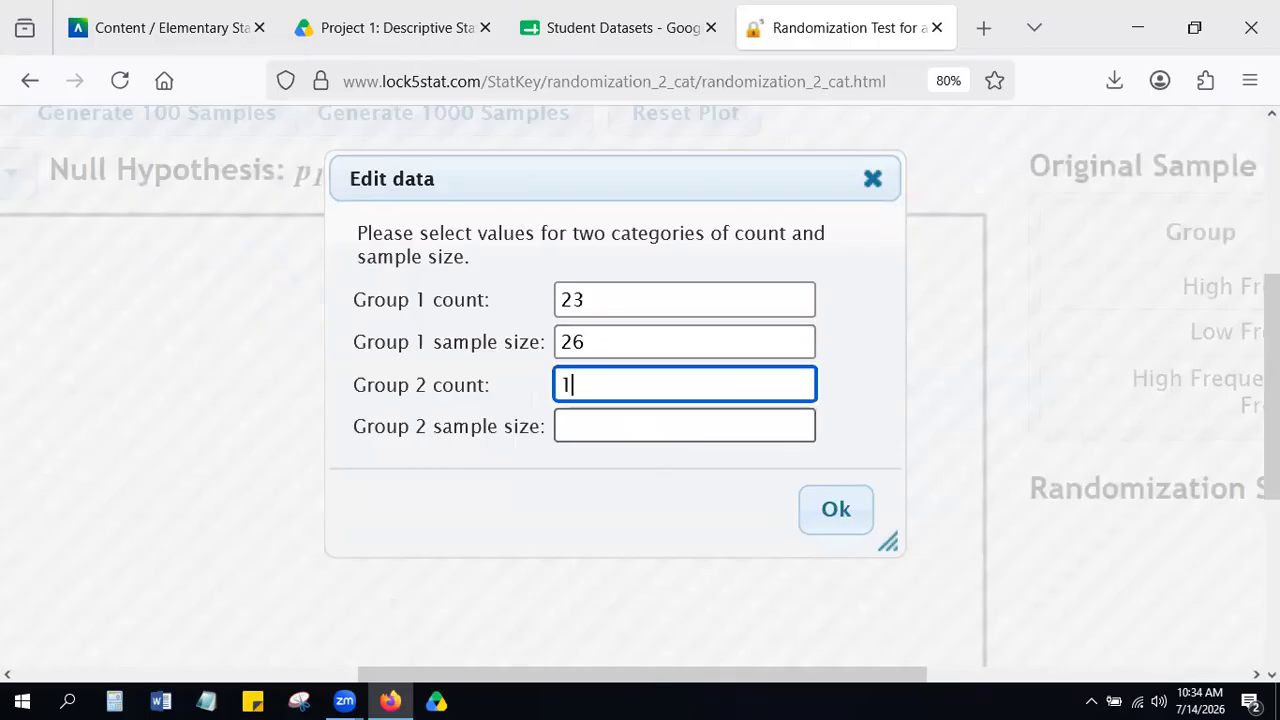
{"action": "key", "text": "Tab"}
{"action": "type", "text": "6"}
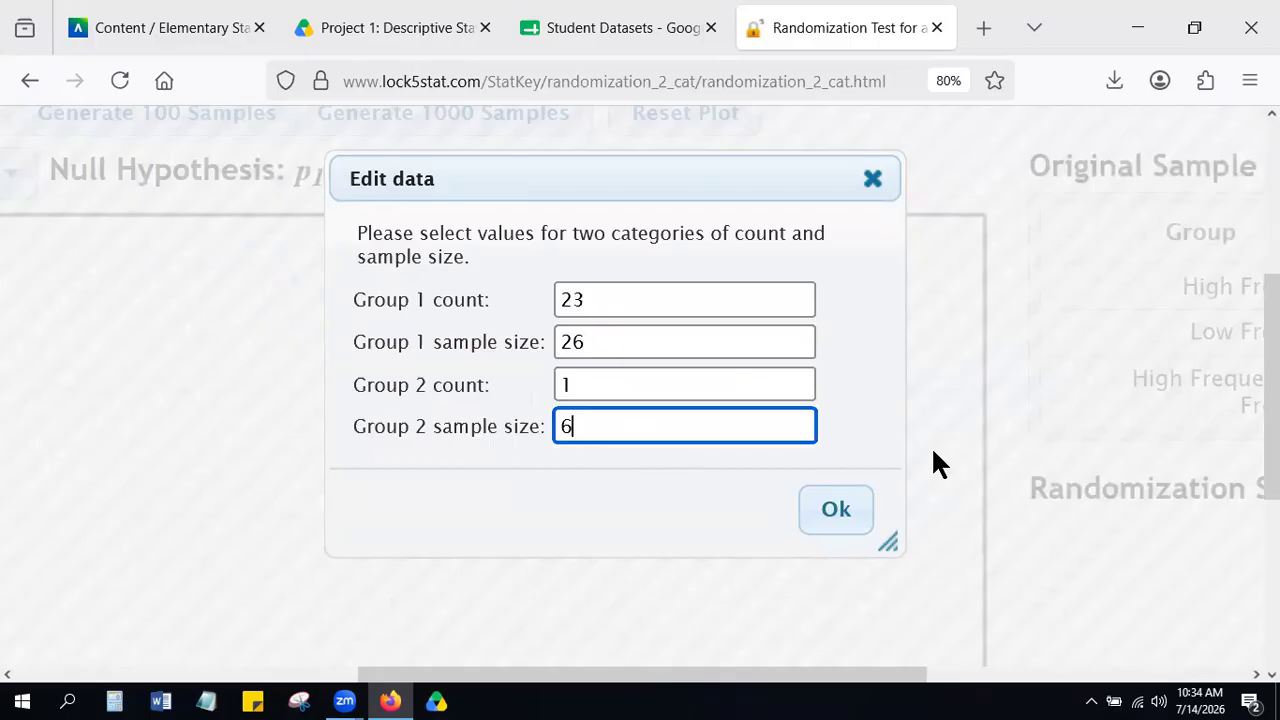
{"action": "left_click", "coordinate": [836, 512]}
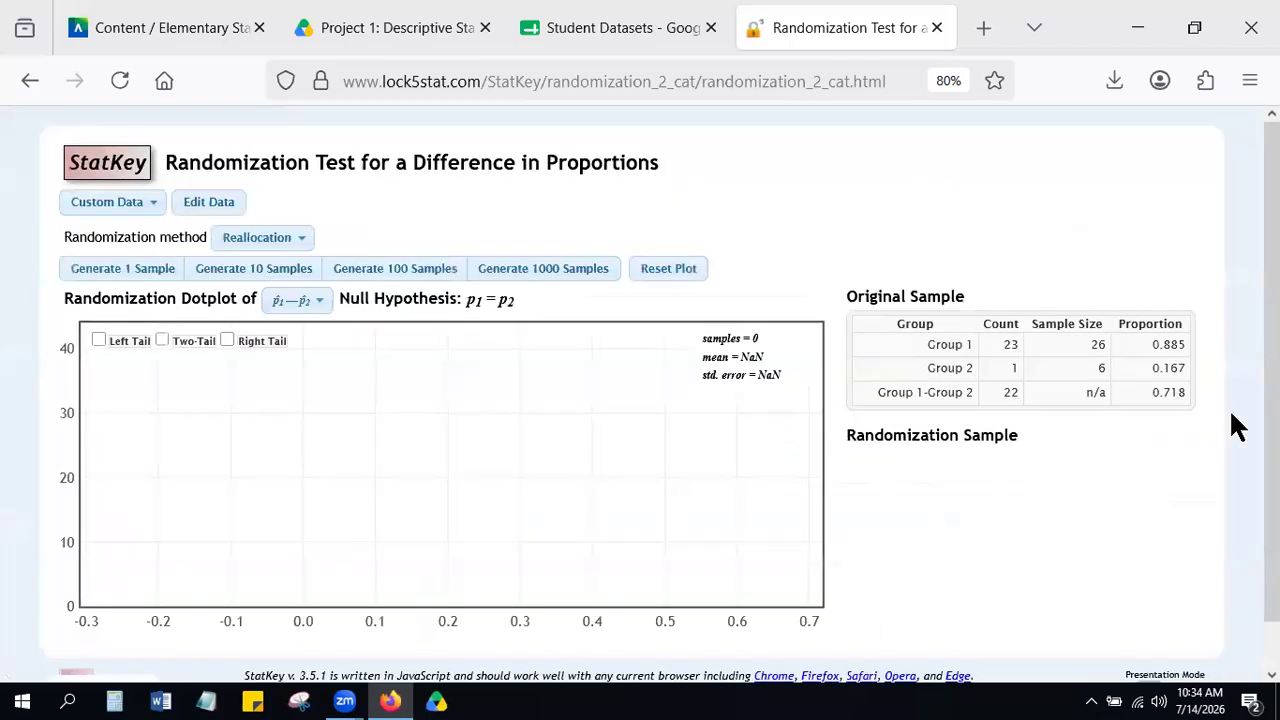
Highlight the Group 1-Group 2 difference in proportions in the Original Sample table.
{"action": "scroll", "coordinate": [1234, 360], "scroll_direction": "up", "scroll_amount": 5}
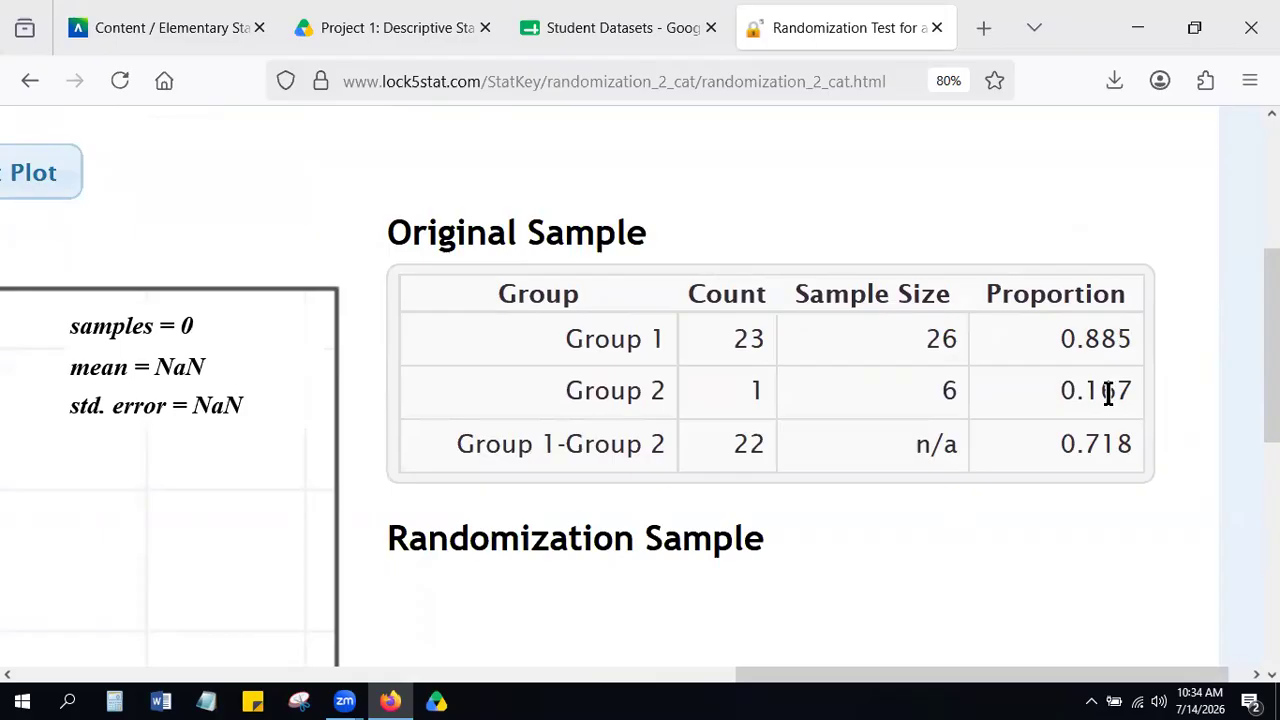
{"action": "double_click", "coordinate": [1108, 444]}
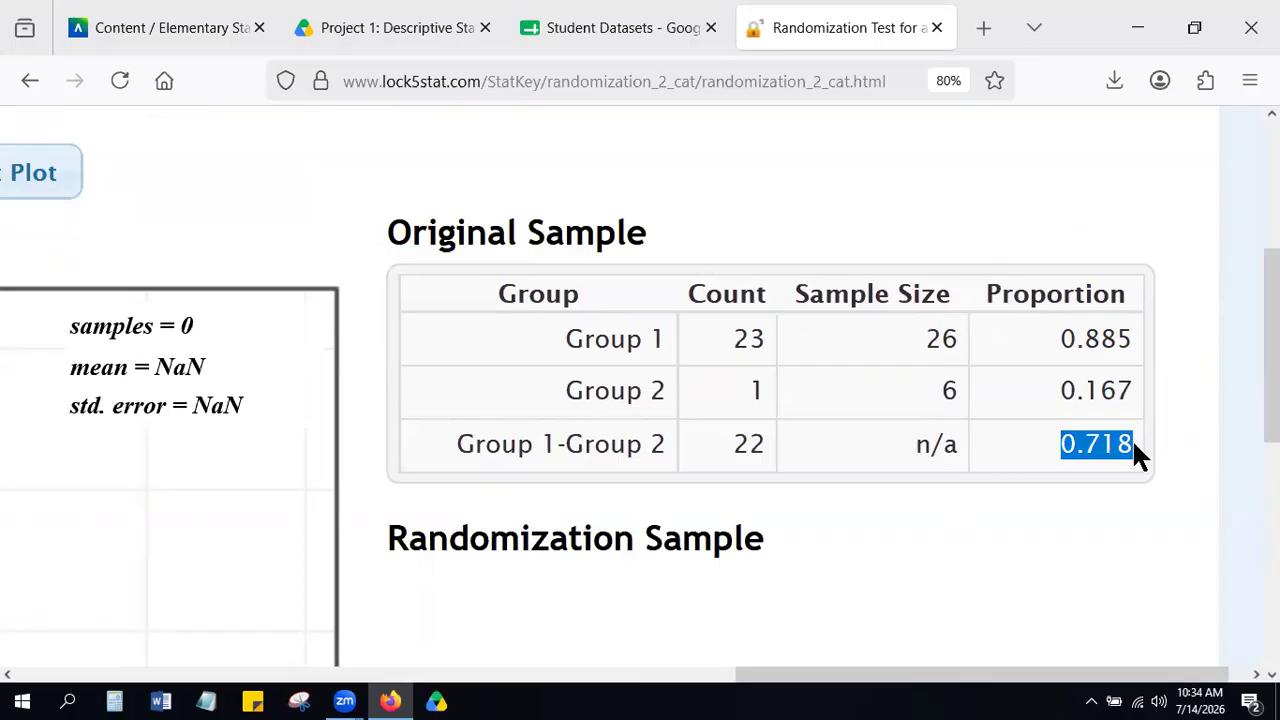
{"action": "scroll", "coordinate": [1134, 443], "scroll_direction": "down", "scroll_amount": 5}
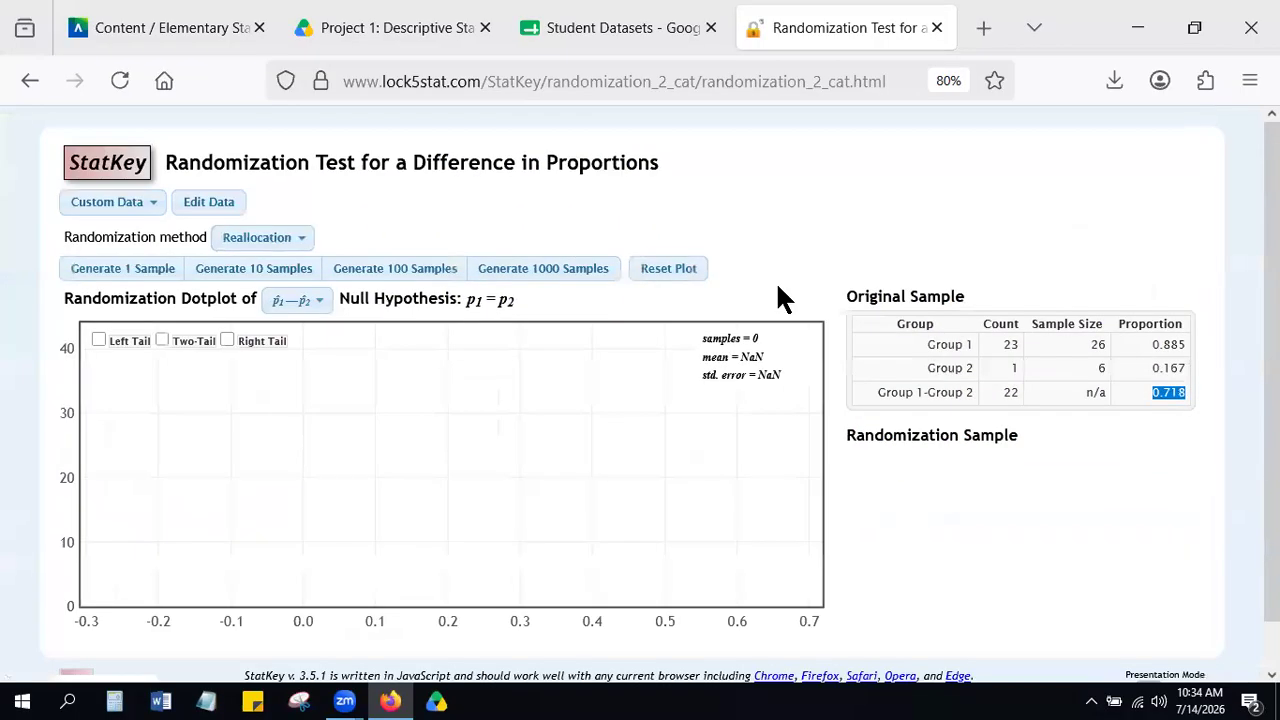
Generate 1000 randomization samples and mark the right tail on the dotplot.
{"action": "left_click", "coordinate": [537, 283]}
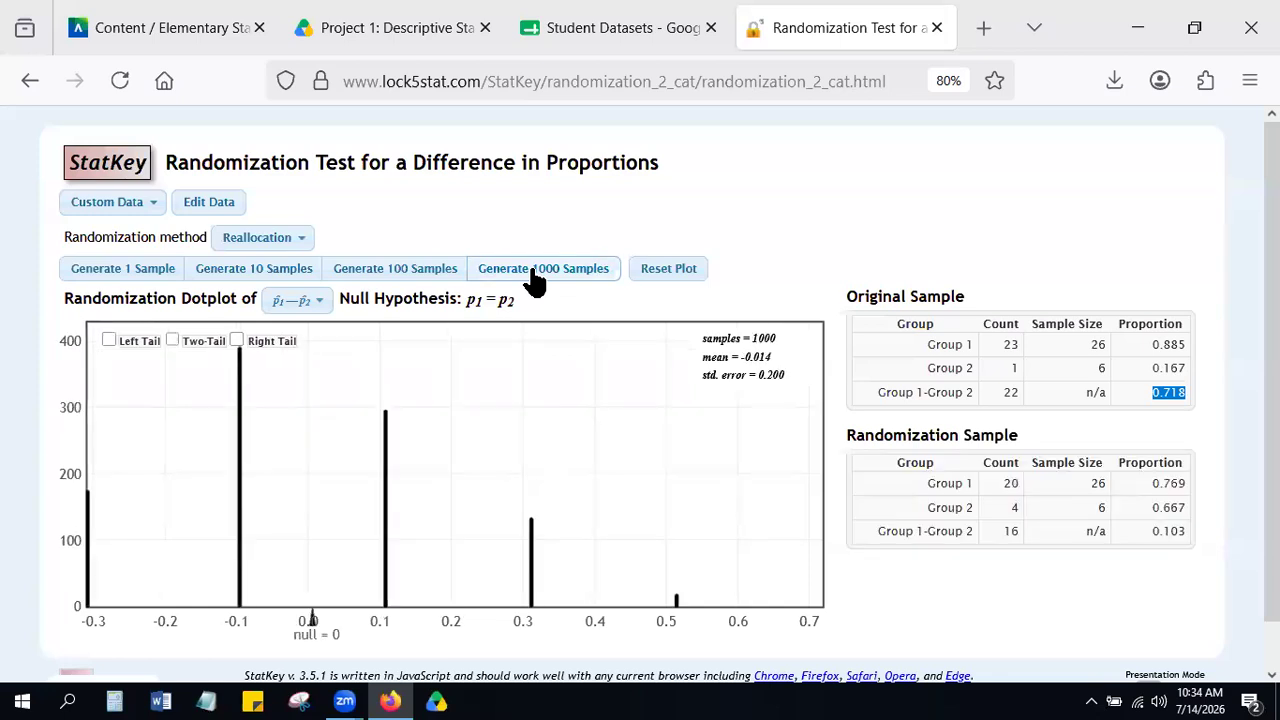
{"action": "left_click", "coordinate": [231, 352]}
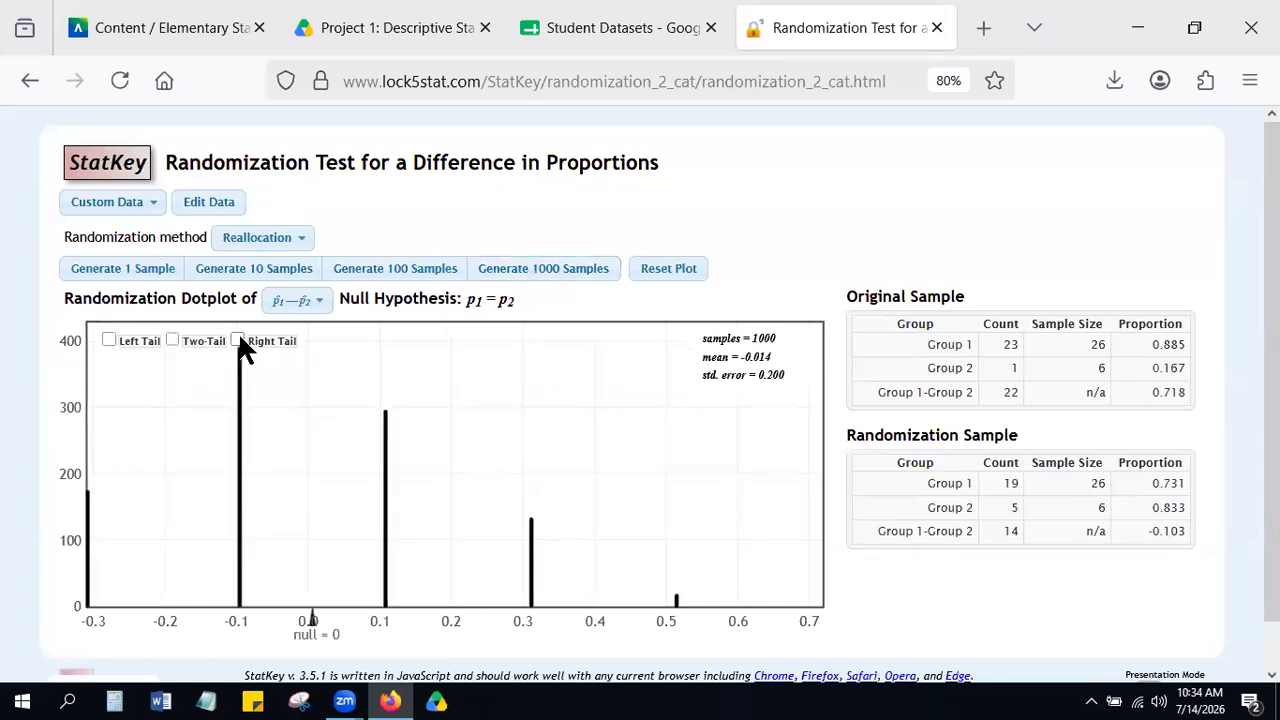
{"action": "left_click", "coordinate": [238, 341]}
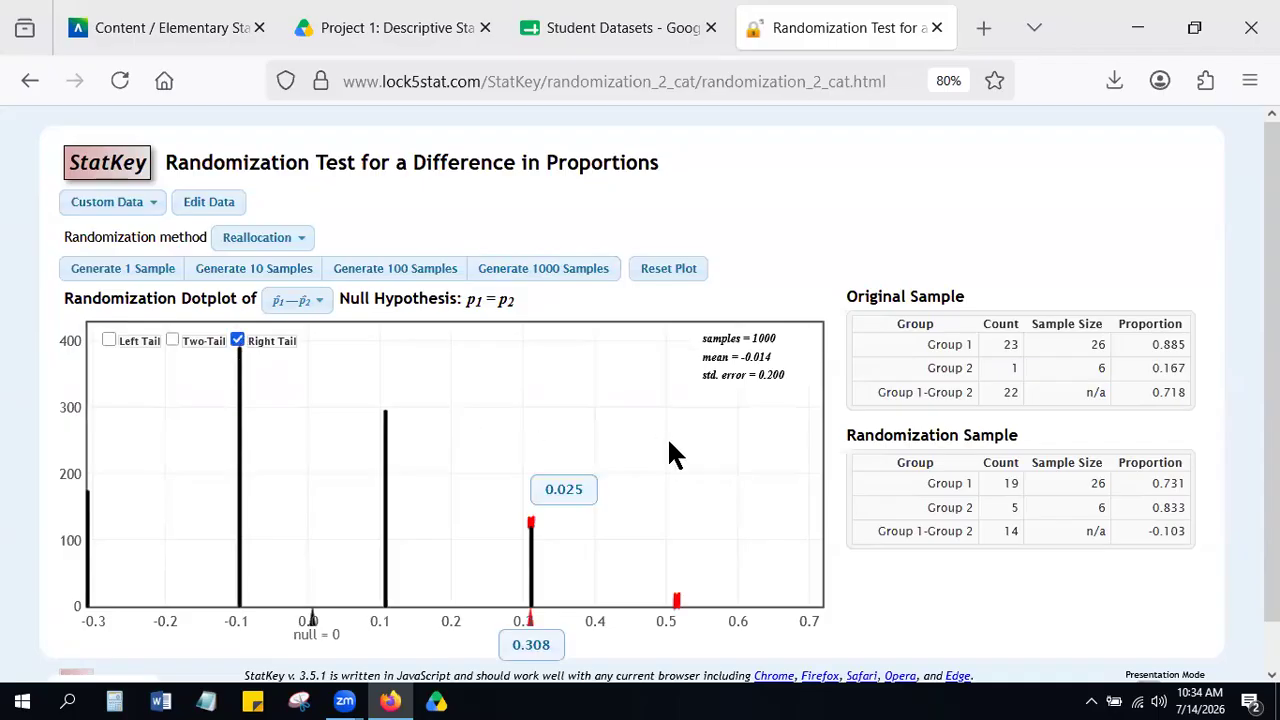
Compare the right-tail cutoff and proportion on the dotplot with the original sample's difference in proportions.
{"action": "scroll", "coordinate": [669, 452], "scroll_direction": "down", "scroll_amount": 1}
{"action": "scroll", "coordinate": [605, 440], "scroll_direction": "up", "scroll_amount": 5}
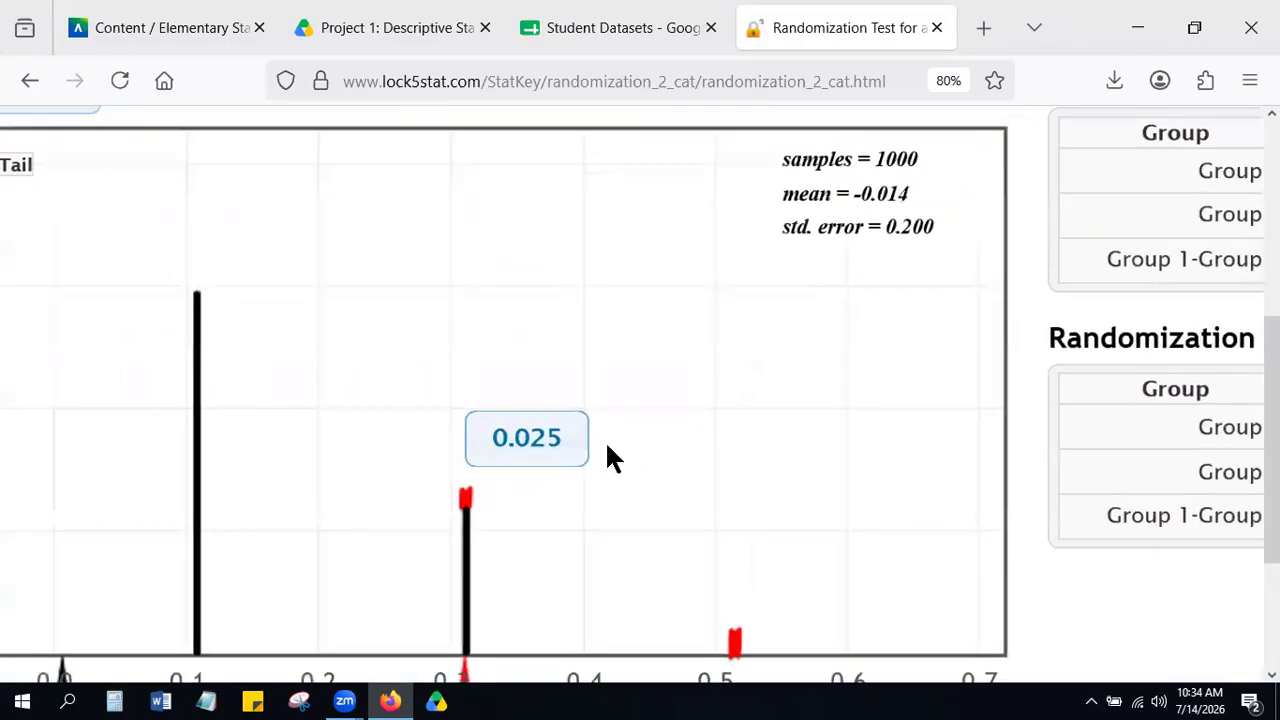
{"action": "scroll", "coordinate": [607, 446], "scroll_direction": "down", "scroll_amount": 5}
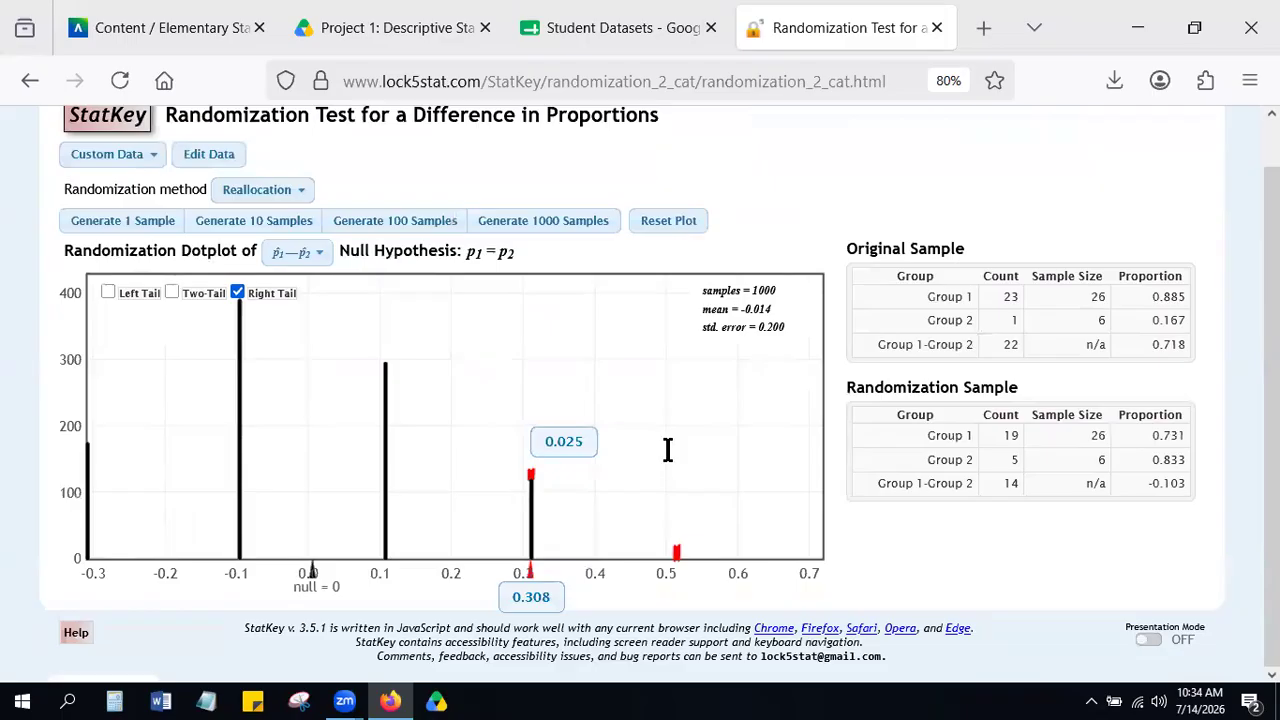
{"action": "scroll", "coordinate": [1218, 356], "scroll_direction": "up", "scroll_amount": 5}
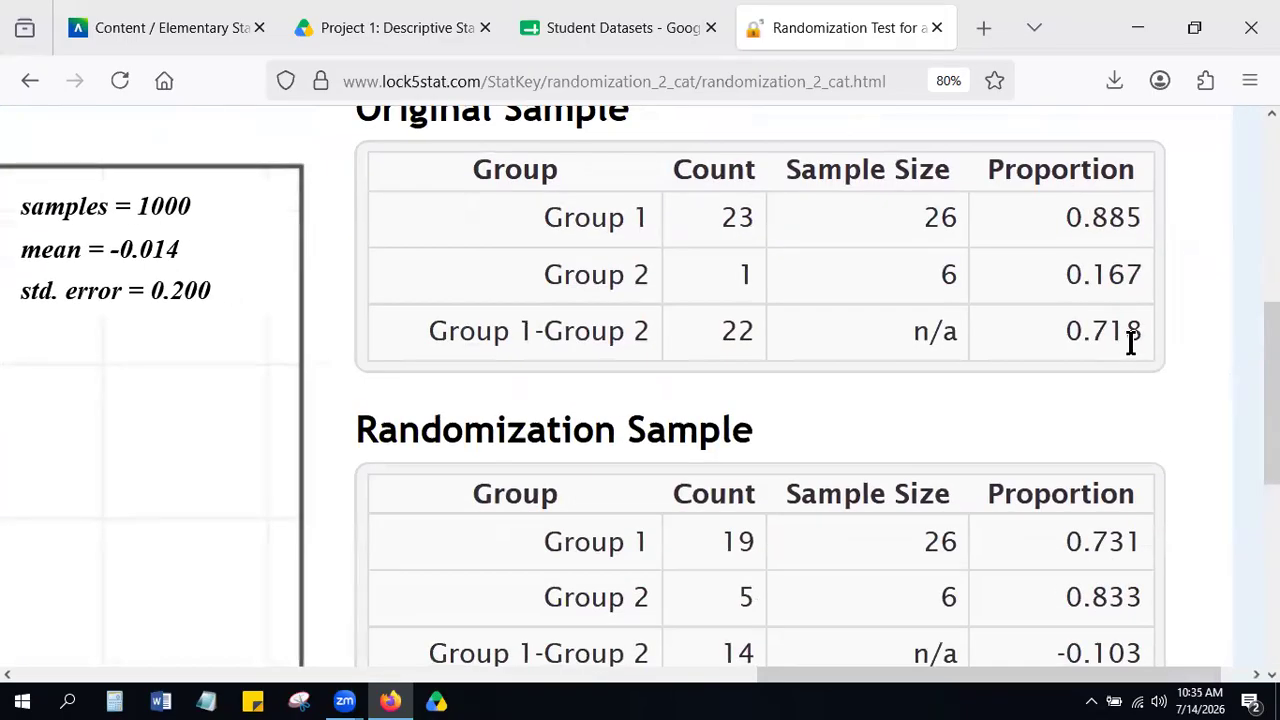
Examine the Group 1-Group 2 proportion in the Original Sample and Randomization Sample tables against the dotplot's right-tail marker.
{"action": "scroll", "coordinate": [1130, 340], "scroll_direction": "down", "scroll_amount": 5}
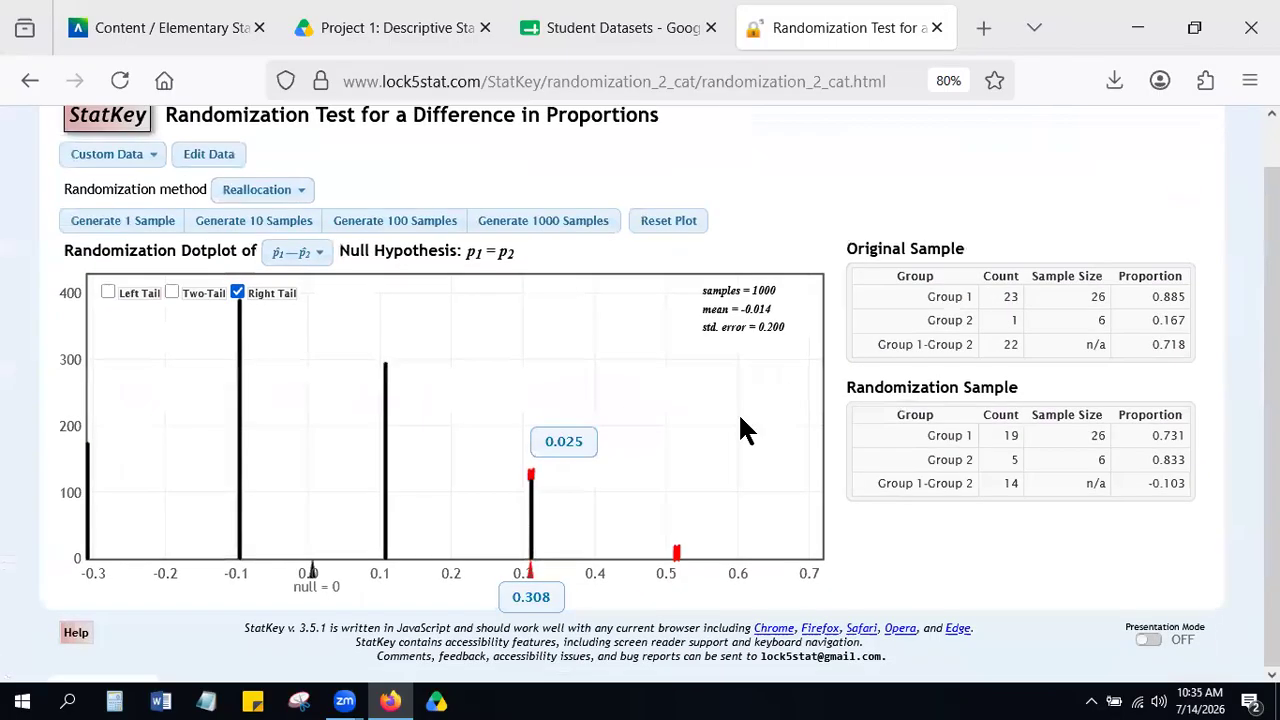
{"action": "scroll", "coordinate": [776, 535], "scroll_direction": "up", "scroll_amount": 5}
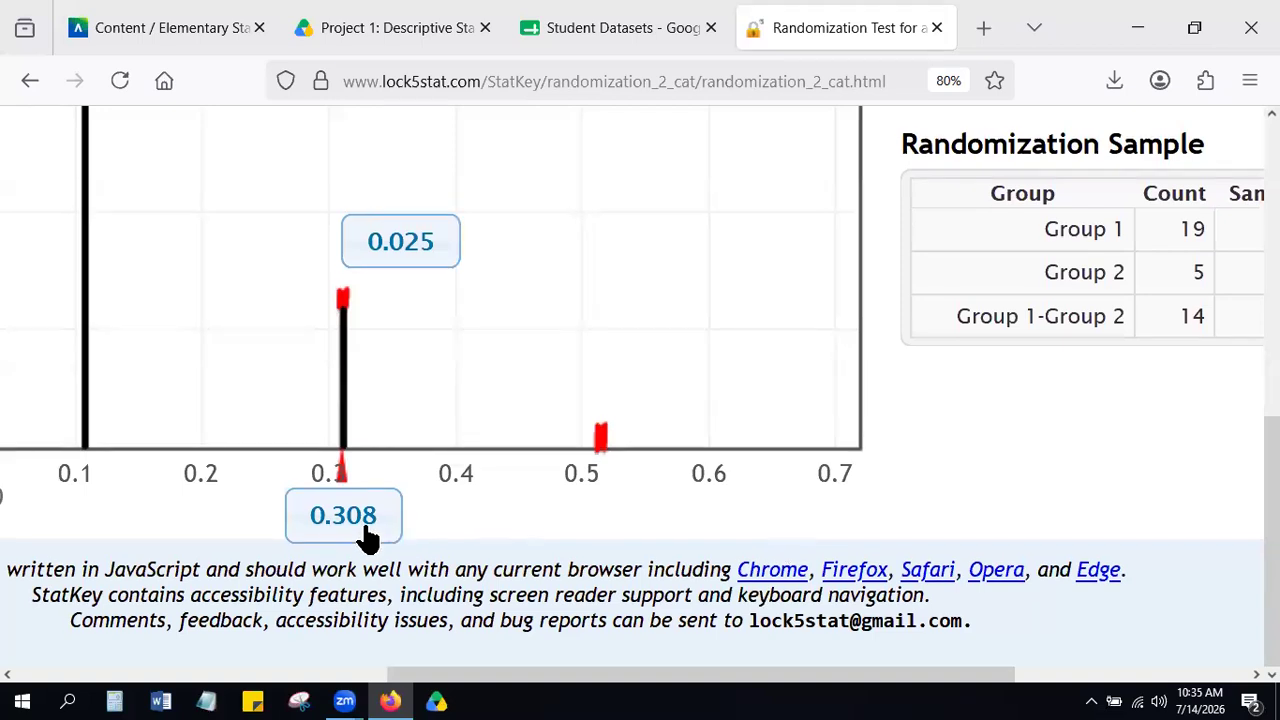
{"action": "scroll", "coordinate": [1060, 387], "scroll_direction": "up", "scroll_amount": 5}
{"action": "scroll", "coordinate": [1060, 387], "scroll_direction": "right", "scroll_amount": 5}
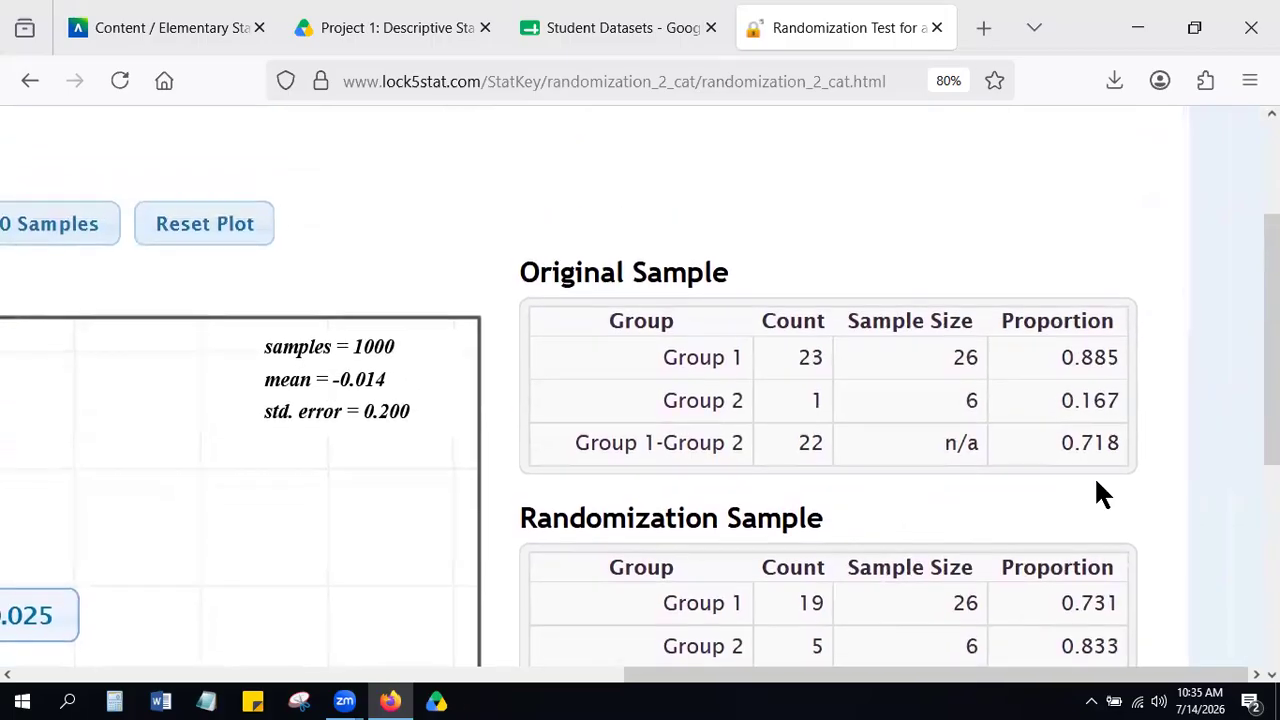
{"action": "scroll", "coordinate": [1100, 468], "scroll_direction": "down", "scroll_amount": 2}
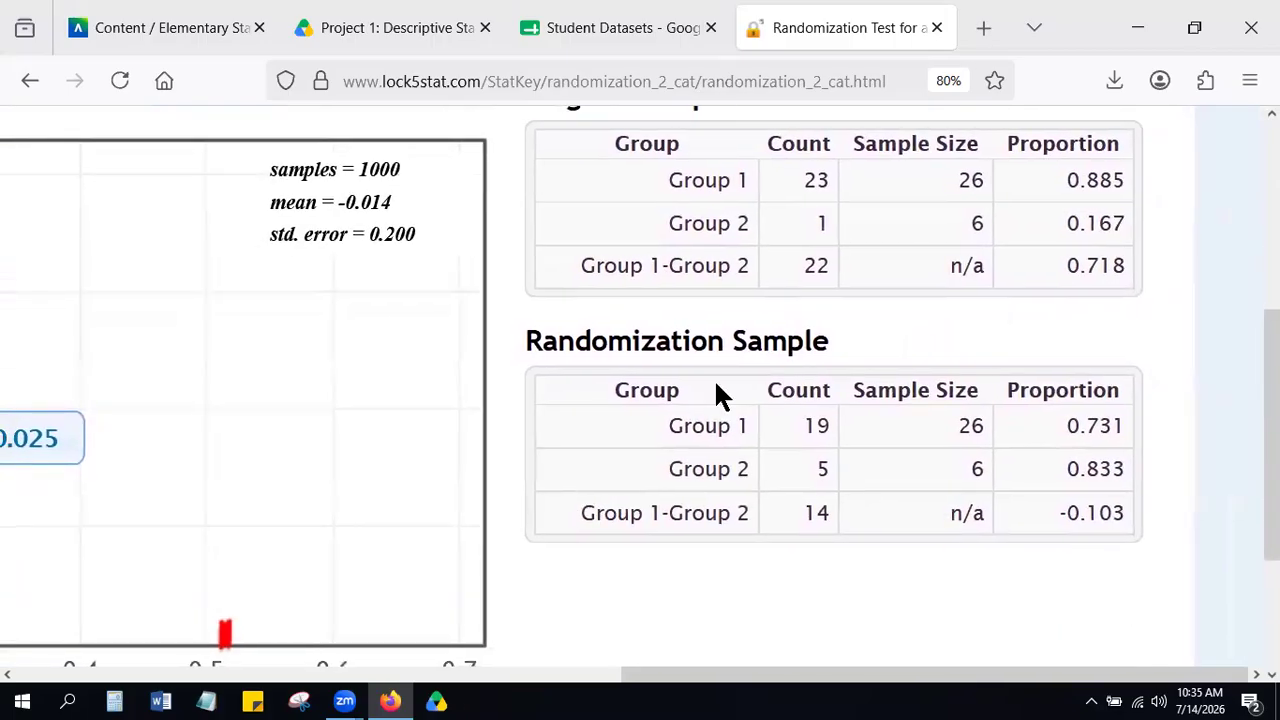
{"action": "scroll", "coordinate": [870, 498], "scroll_direction": "up", "scroll_amount": 3}
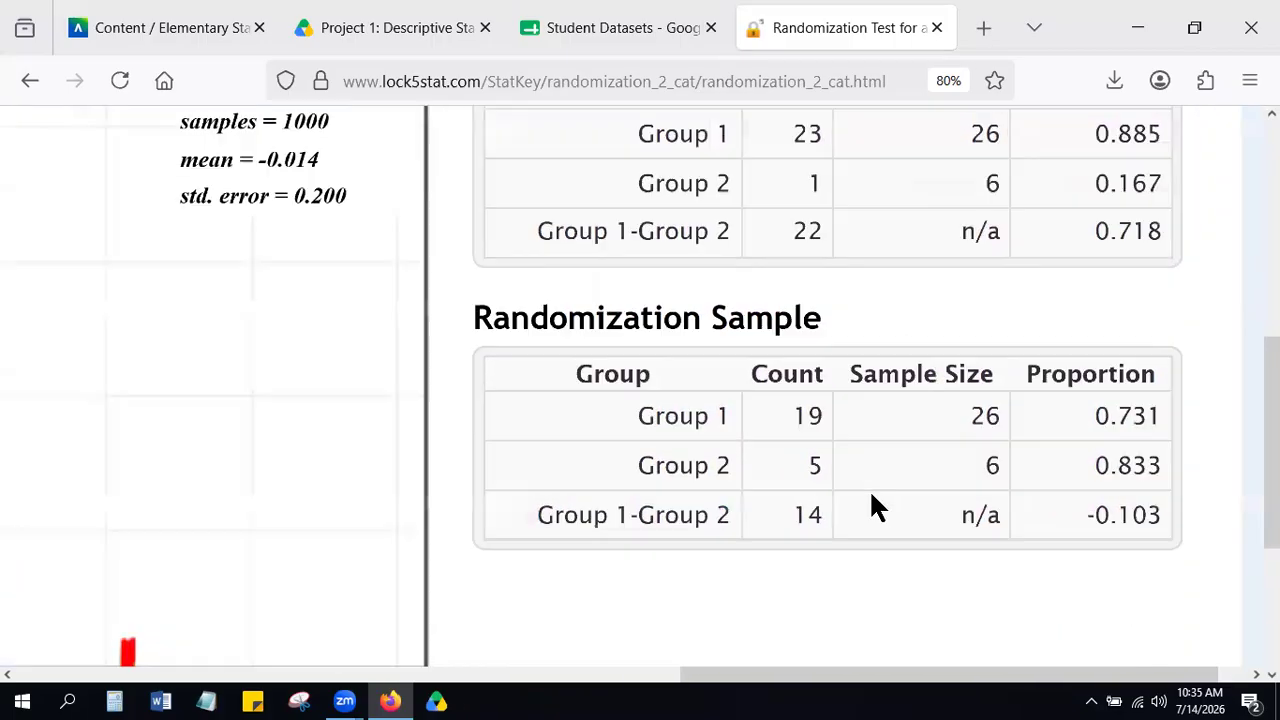
{"action": "scroll", "coordinate": [870, 498], "scroll_direction": "down", "scroll_amount": 5}
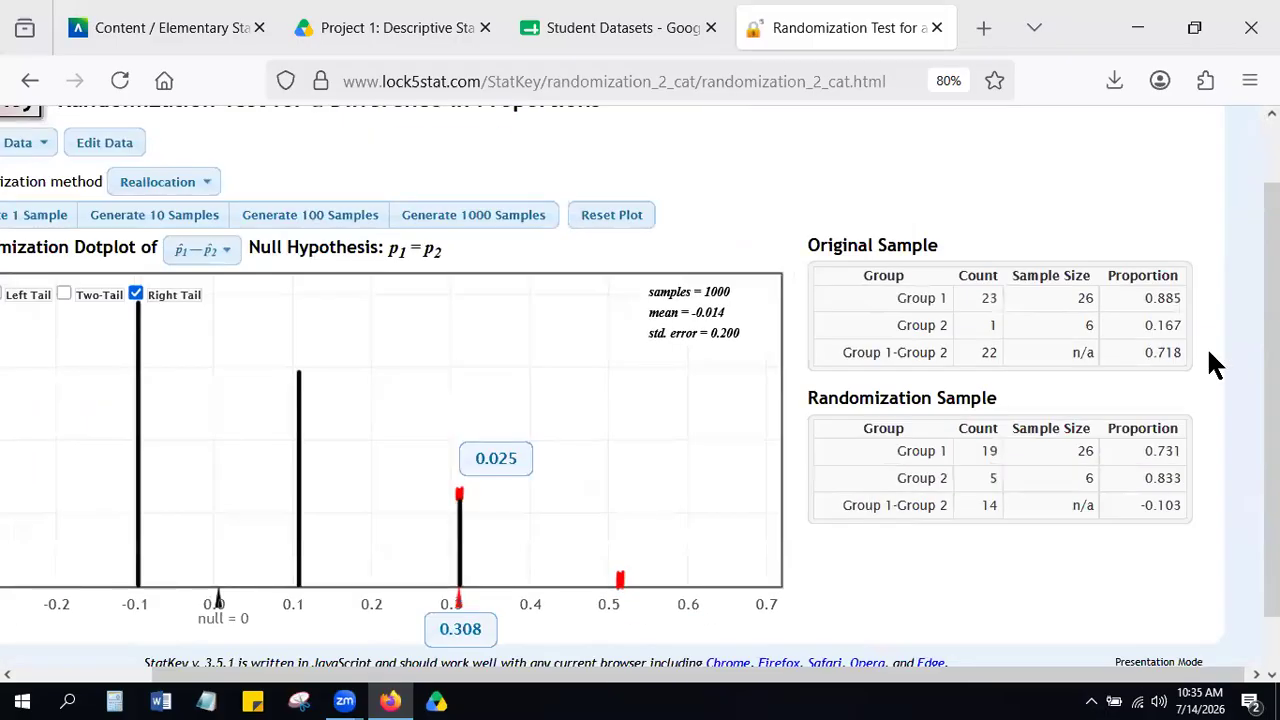
{"action": "scroll", "coordinate": [1207, 347], "scroll_direction": "up", "scroll_amount": 4}
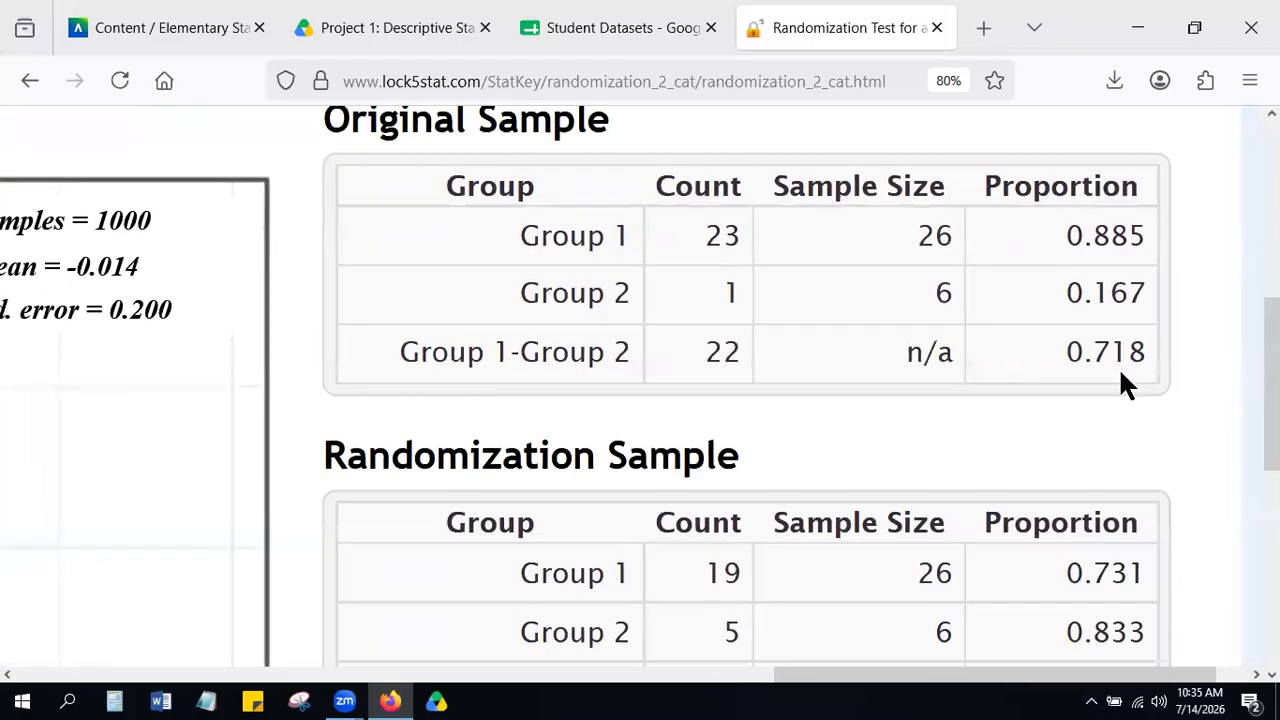
{"action": "scroll", "coordinate": [1120, 373], "scroll_direction": "down", "scroll_amount": 4}
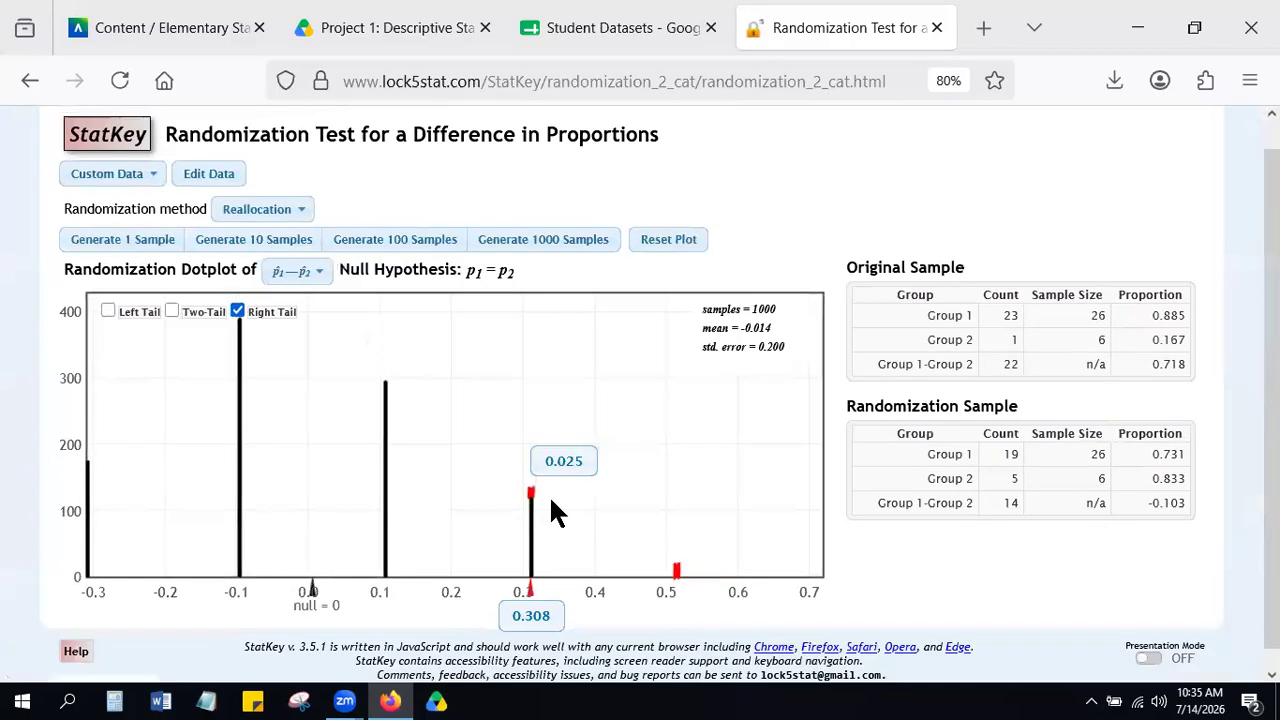
Set the right-tail cutoff on the randomization dotplot to 0.718 and check the resulting tail proportion.
{"action": "scroll", "coordinate": [666, 486], "scroll_direction": "down", "scroll_amount": 1}
{"action": "scroll", "coordinate": [669, 486], "scroll_direction": "up", "scroll_amount": 3}
{"action": "scroll", "coordinate": [674, 494], "scroll_direction": "down", "scroll_amount": 2}
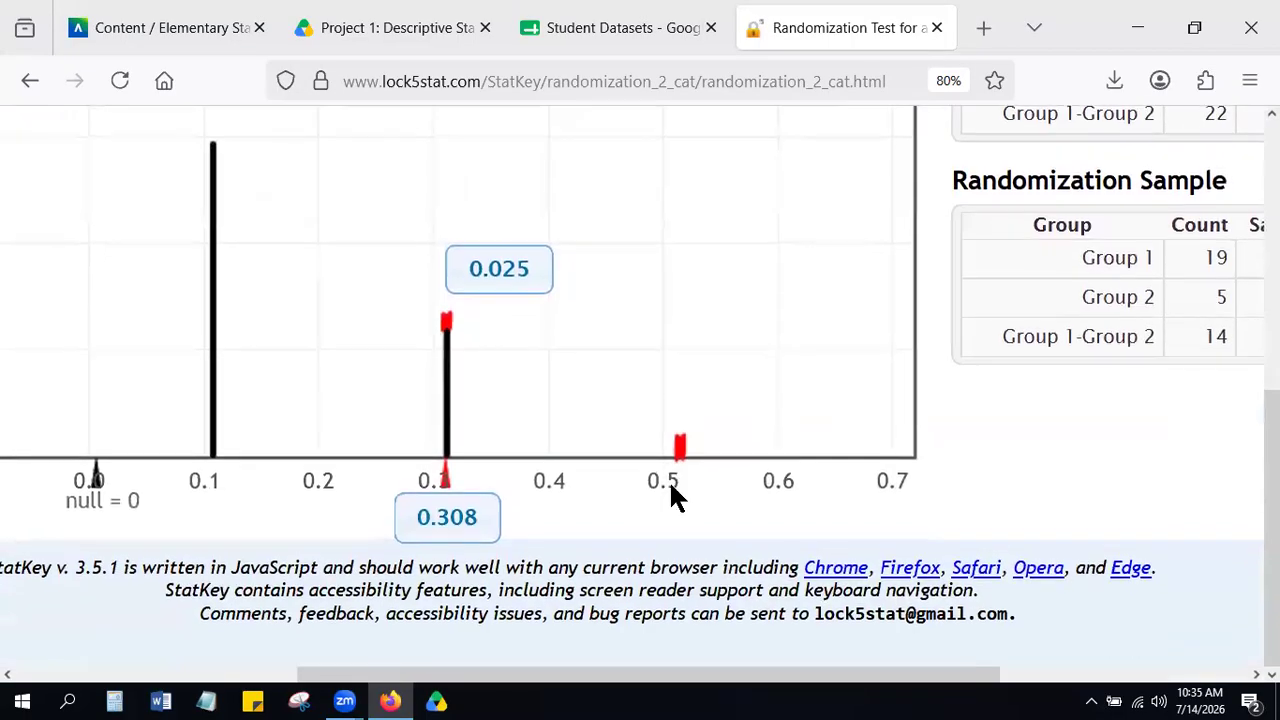
{"action": "left_click", "coordinate": [452, 540]}
{"action": "type", "text": "0.718"}
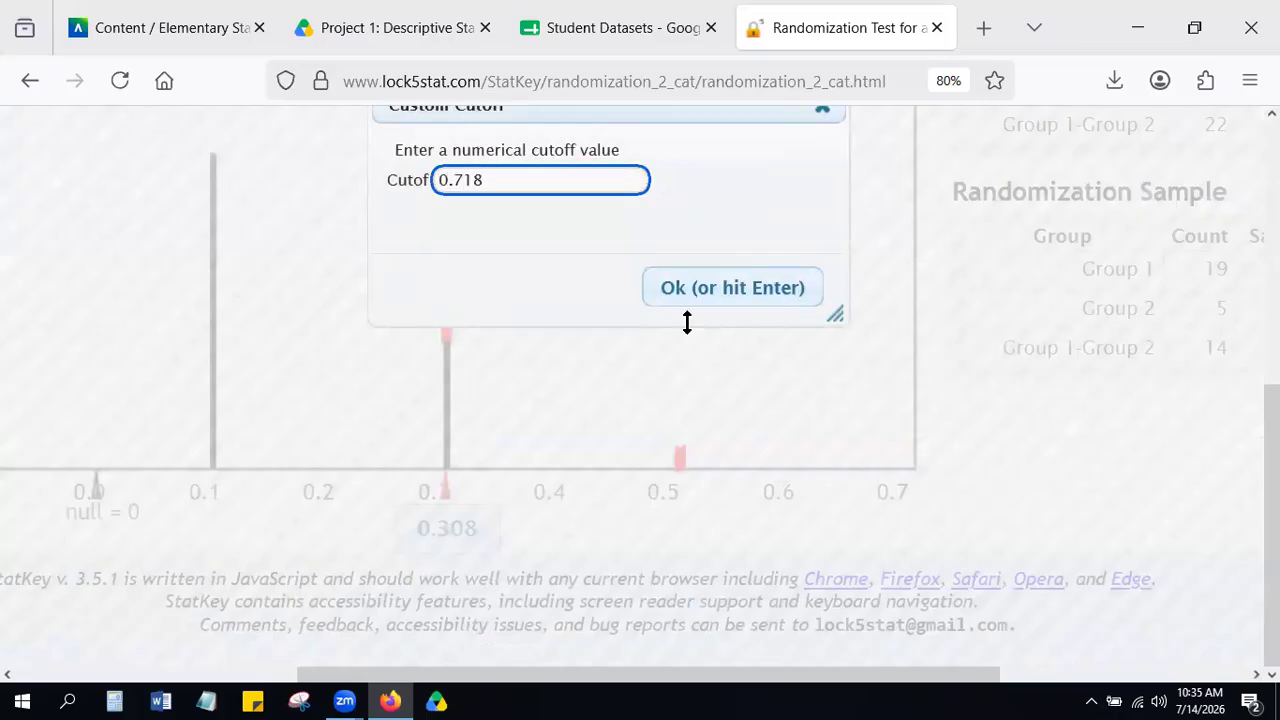
{"action": "left_click", "coordinate": [734, 288]}
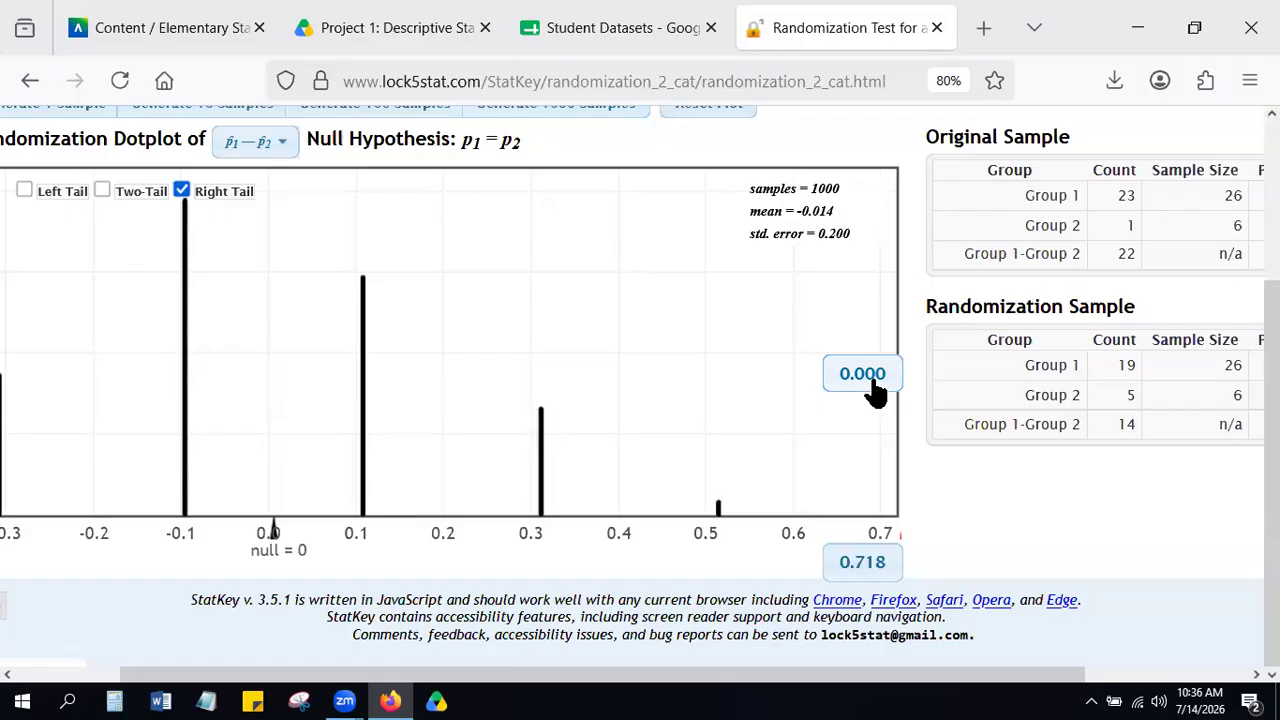
{"action": "scroll", "coordinate": [874, 382], "scroll_direction": "down", "scroll_amount": 2}
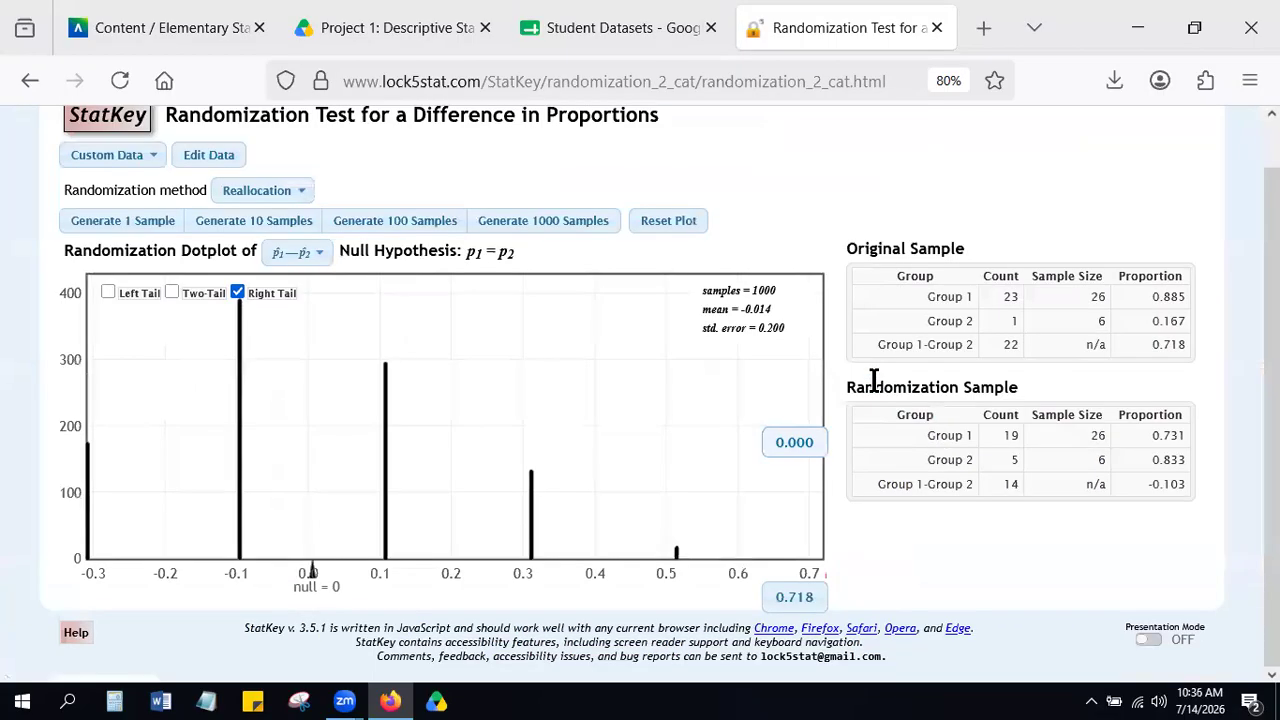